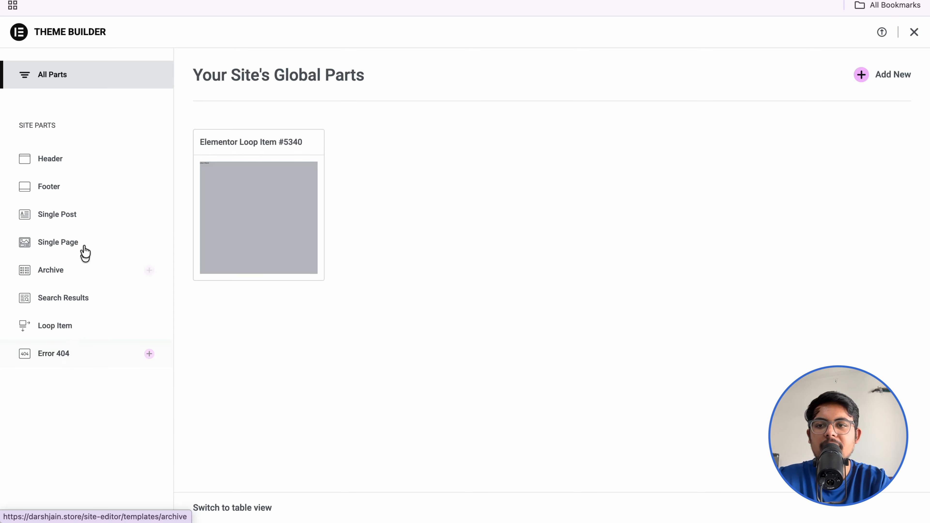
Step: Start a new header template and insert the LEGIT library header block, applying its settings
left_click(79, 167)
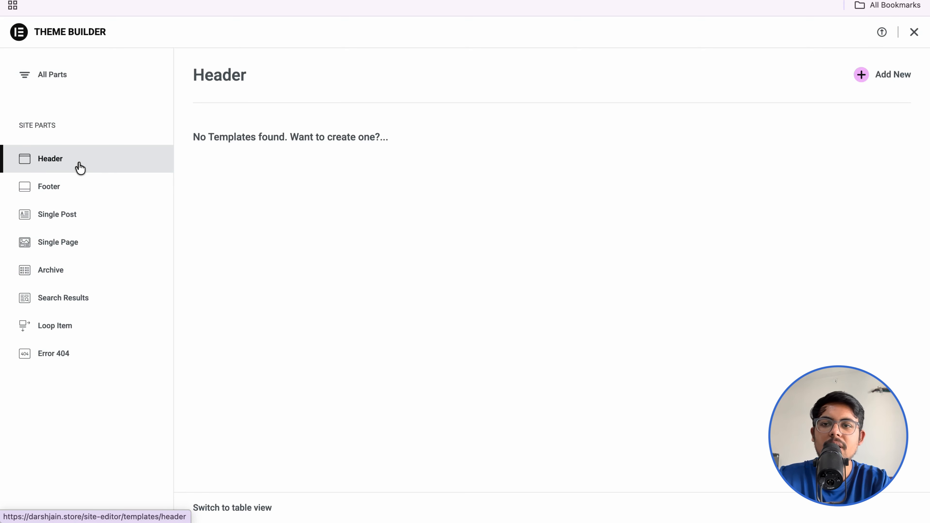
left_click(873, 78)
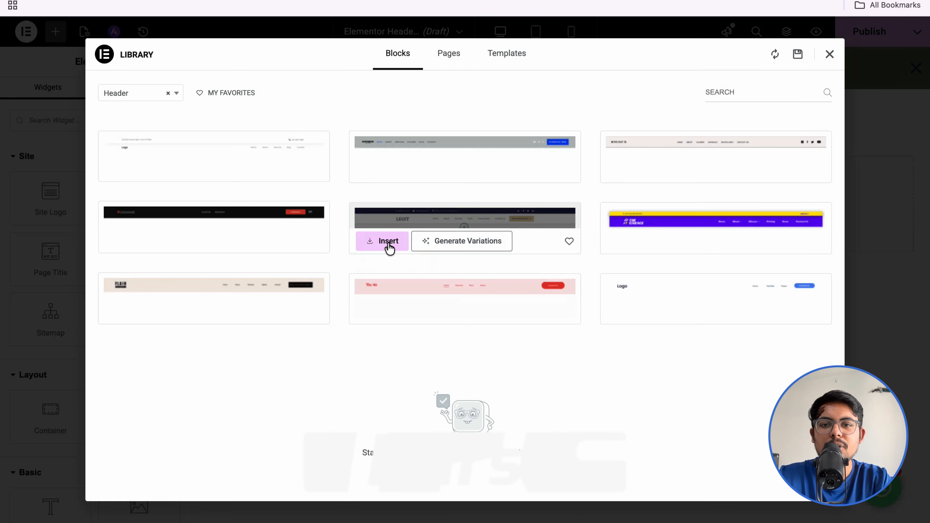
left_click(388, 244)
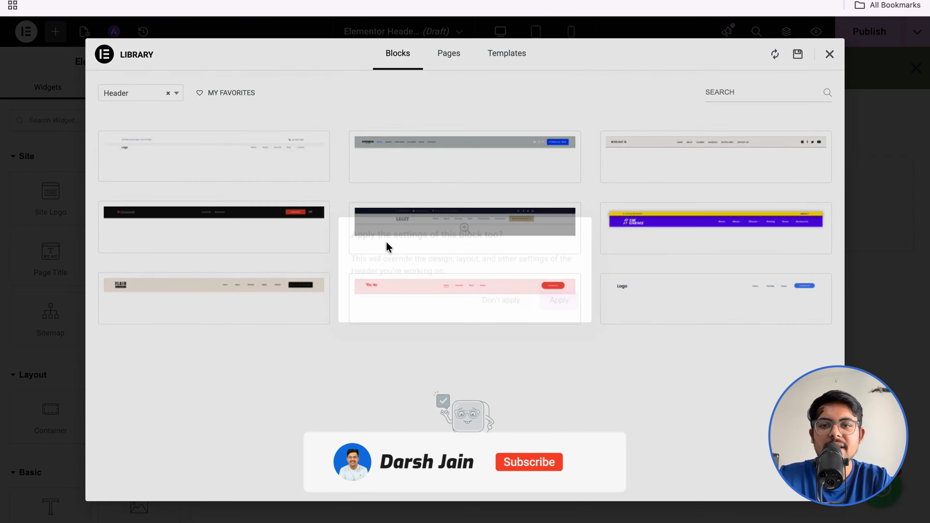
left_click(554, 306)
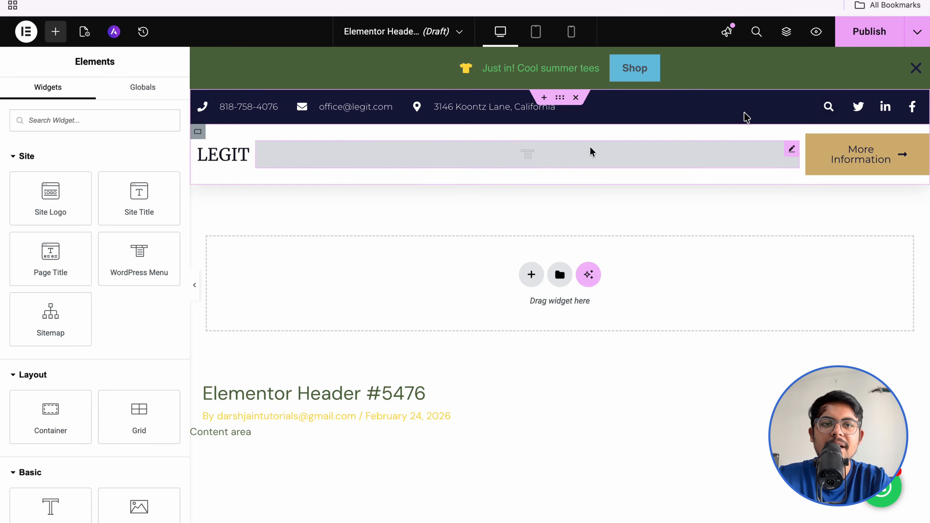
Step: Publish the LEGIT header with an Include > Entire site condition, preview it, and return to the editor
left_click(856, 37)
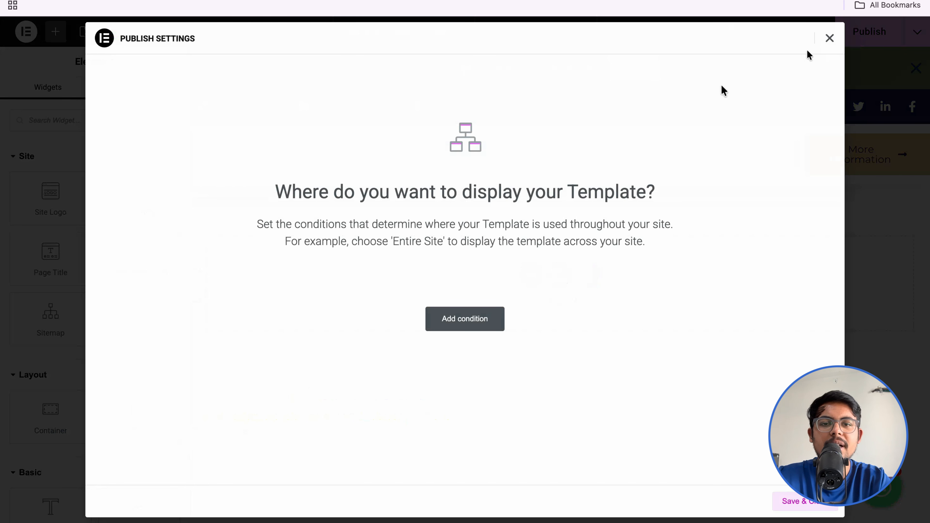
left_click(448, 330)
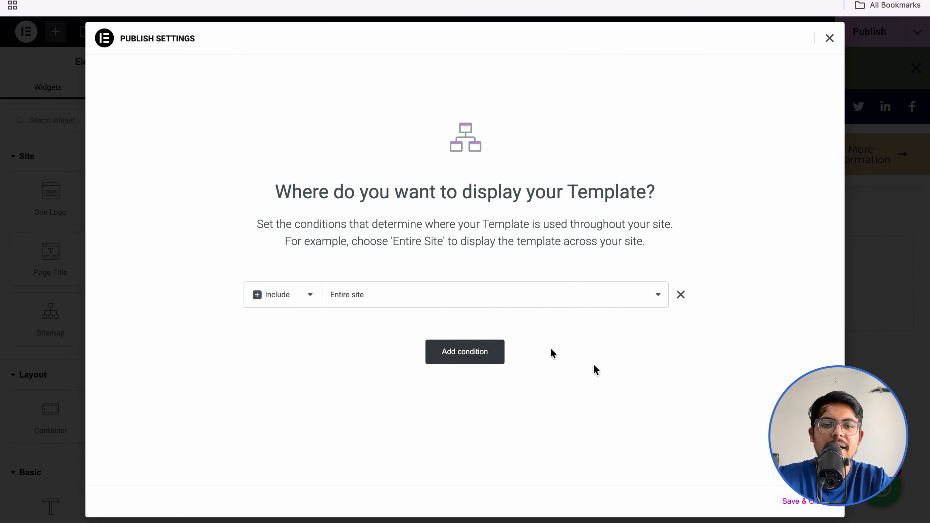
left_click(800, 500)
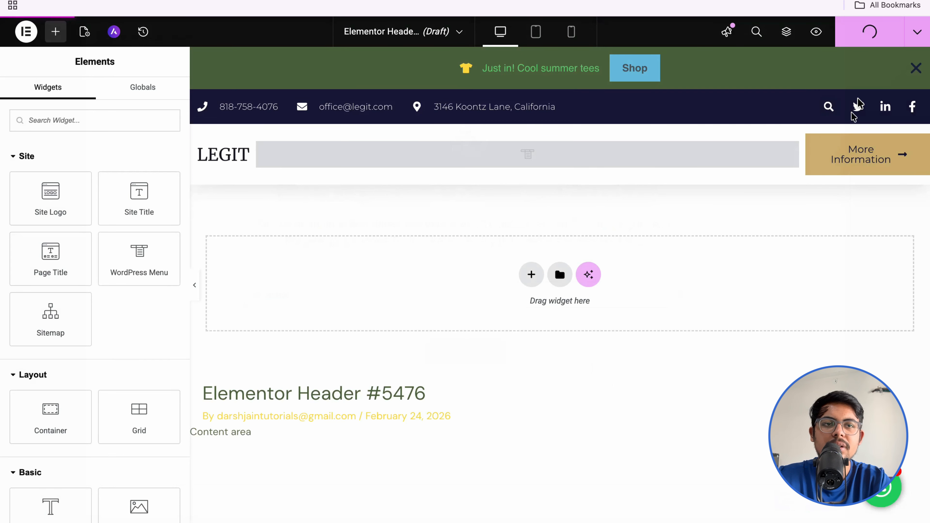
left_click(817, 34)
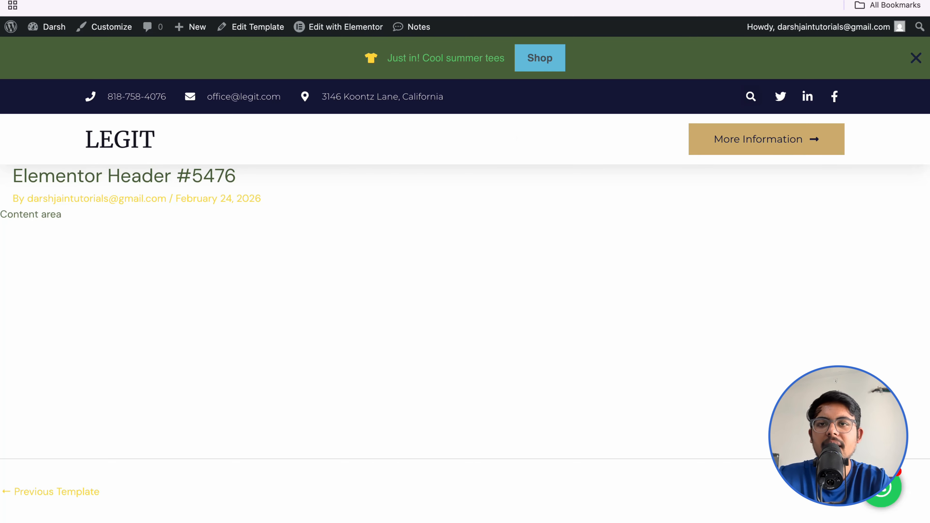
left_click(262, 1)
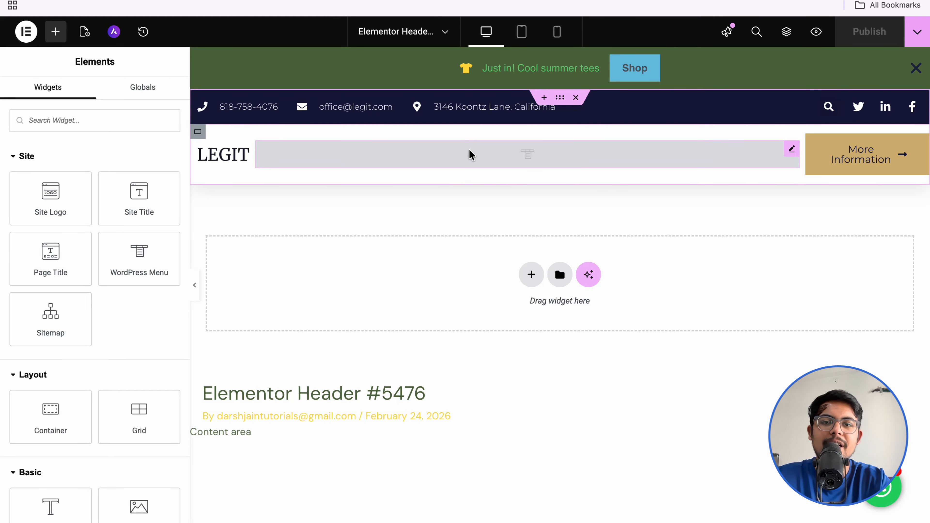
left_click(392, 110)
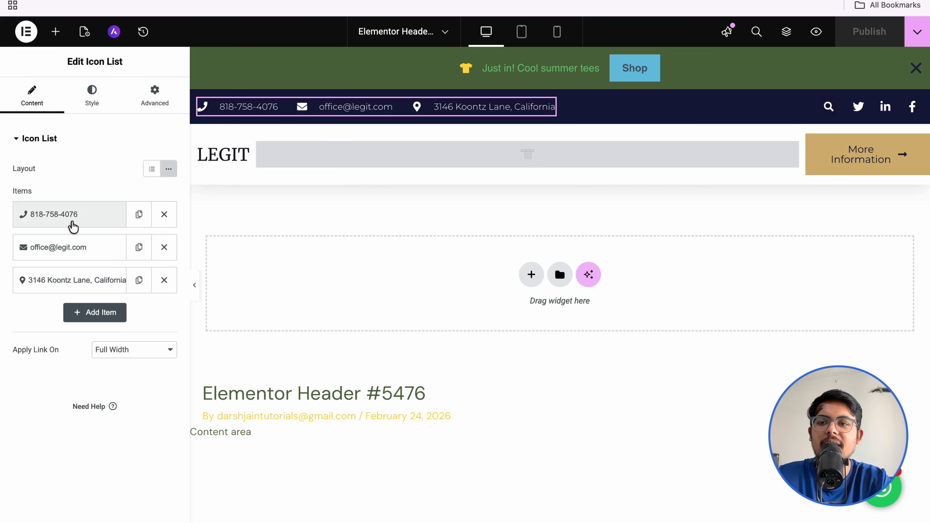
left_click(73, 224)
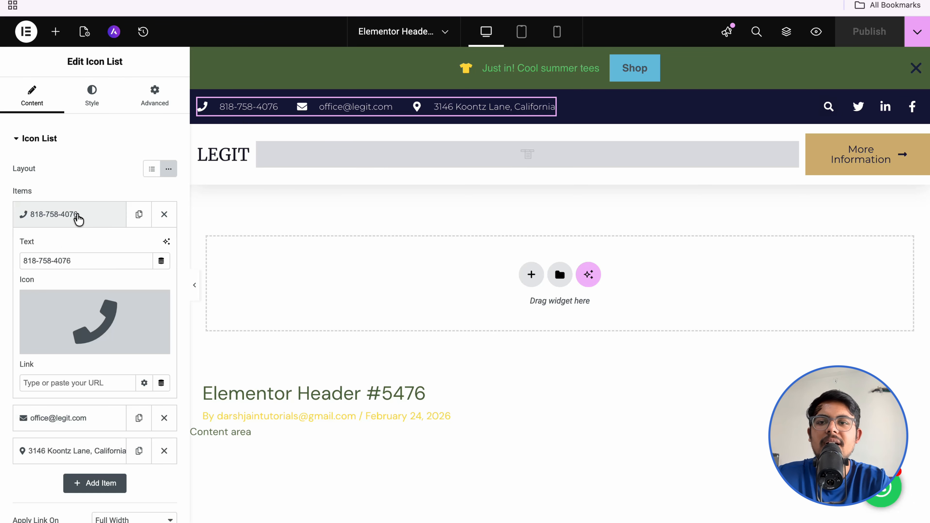
left_click(77, 214)
left_click(228, 158)
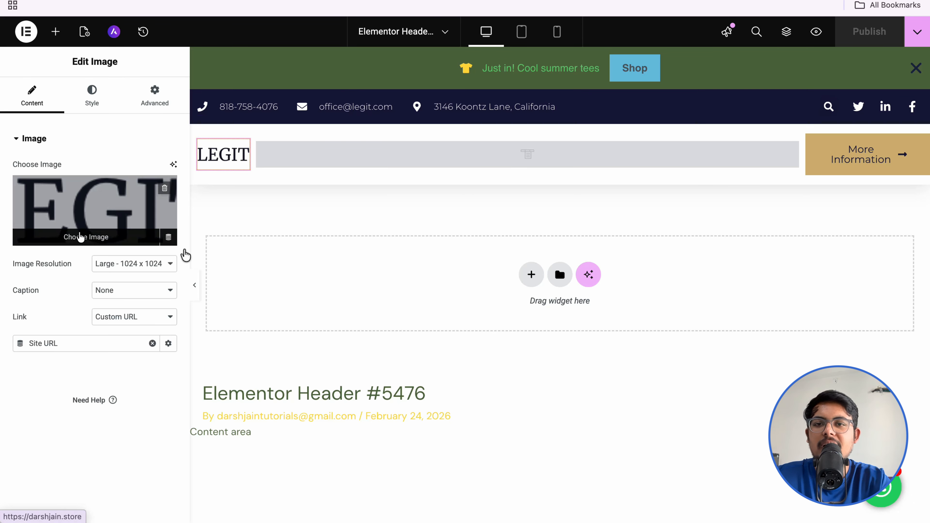
left_click(312, 160)
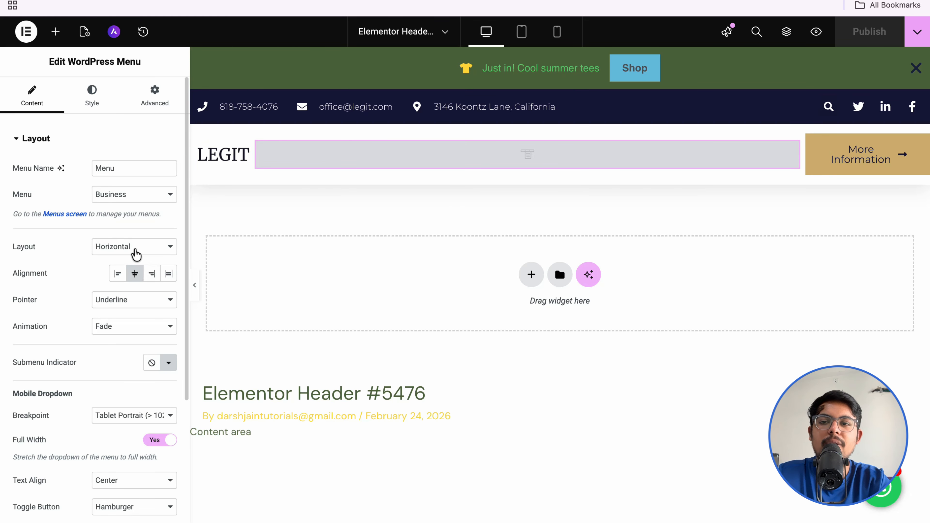
left_click(139, 199)
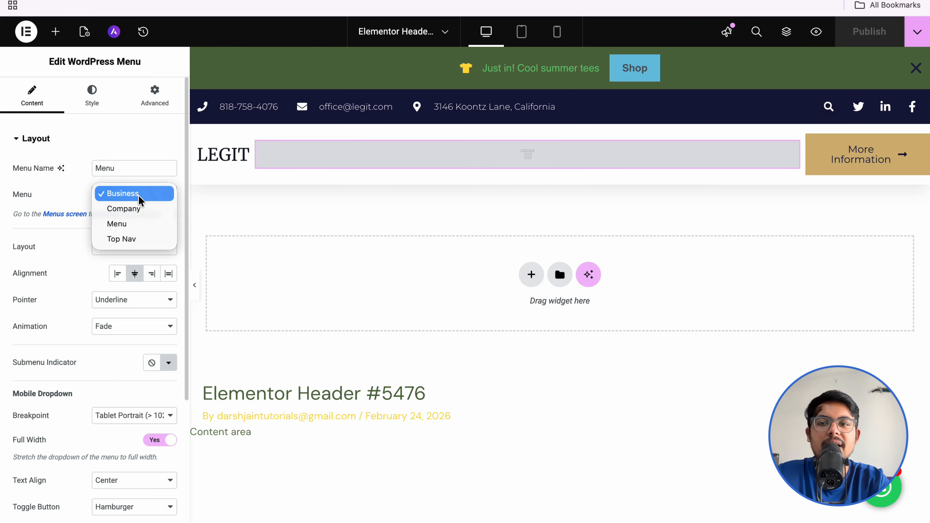
left_click(50, 254)
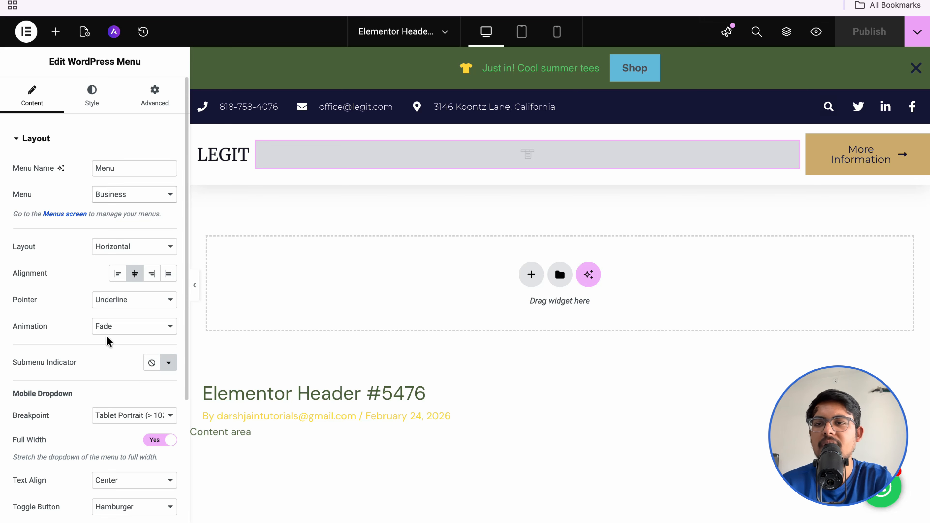
left_click(57, 37)
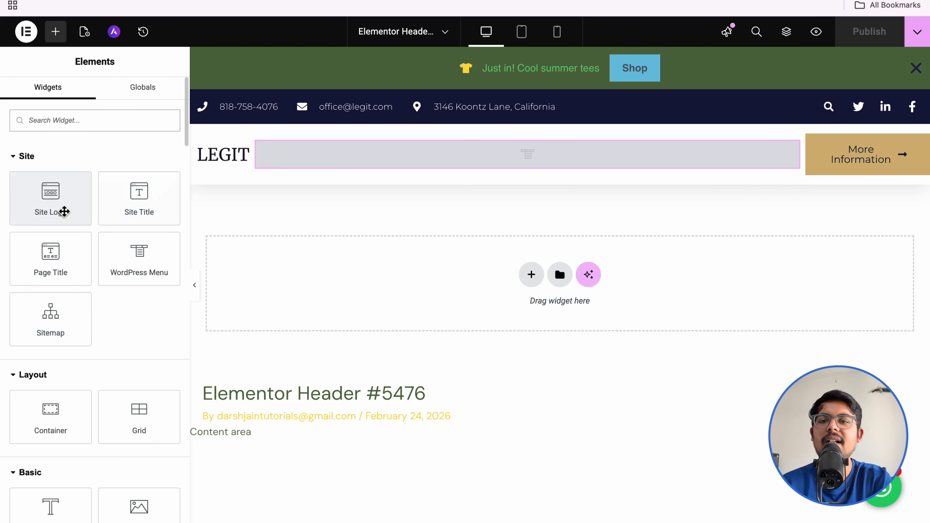
left_click_drag(51, 212, 251, 149)
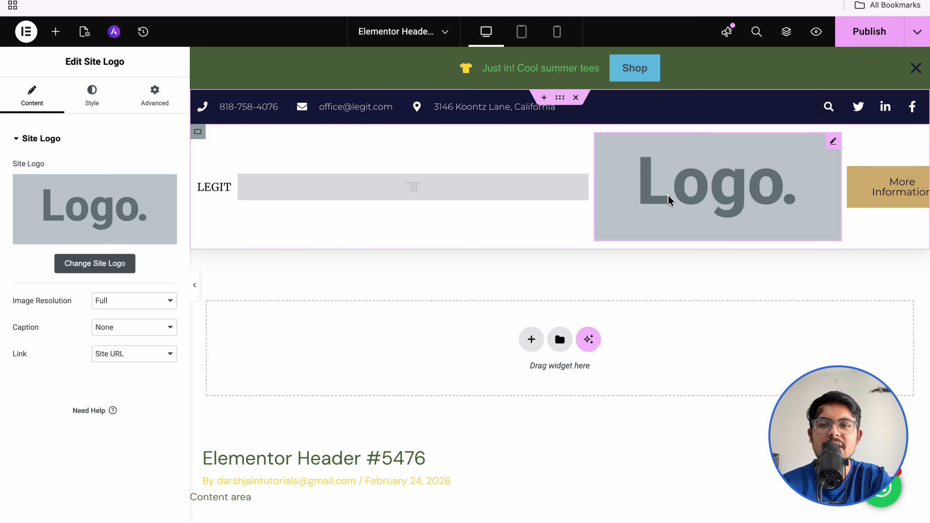
left_click_drag(697, 190, 256, 183)
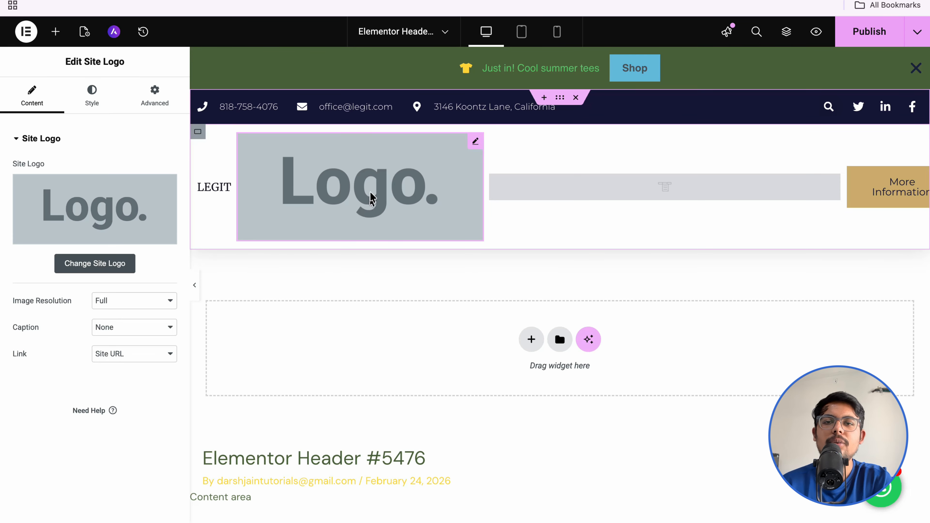
right_click(379, 205)
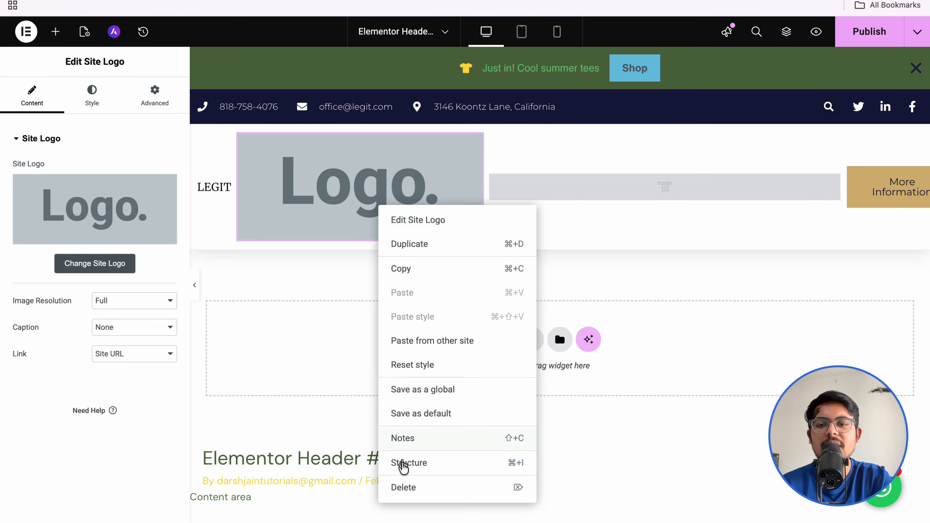
left_click(401, 487)
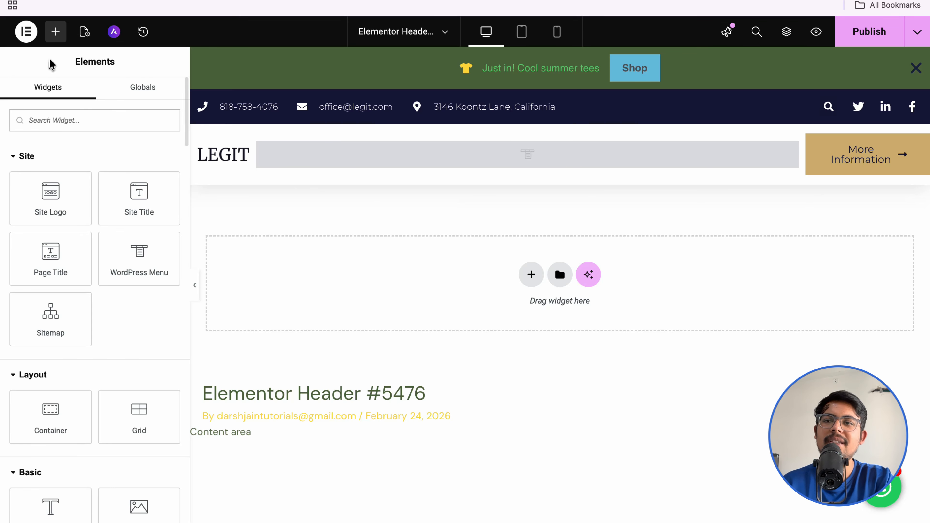
Step: Exit the Elementor editor to the WordPress dashboard
left_click(30, 39)
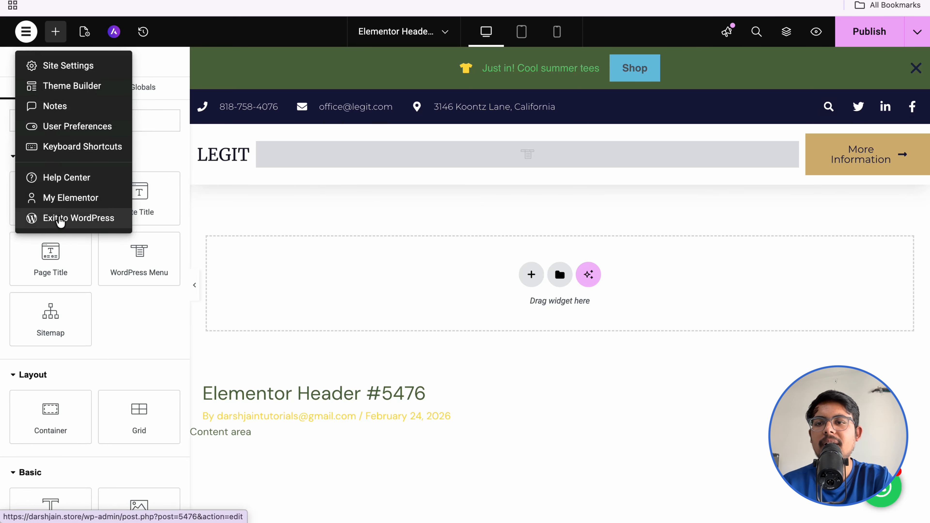
left_click(61, 219)
left_click(502, 170)
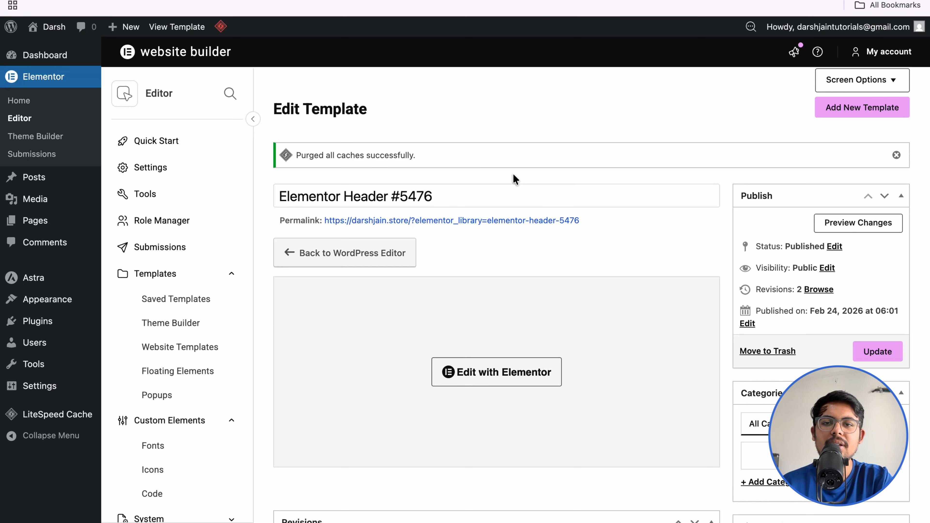
Step: Start a new Theme Builder footer template and insert the library footer block with the map
left_click(182, 326)
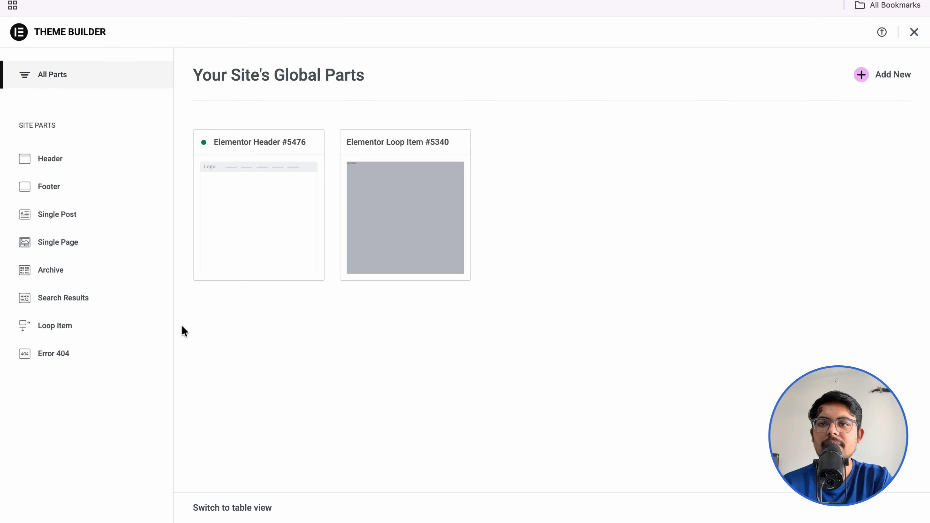
left_click(66, 195)
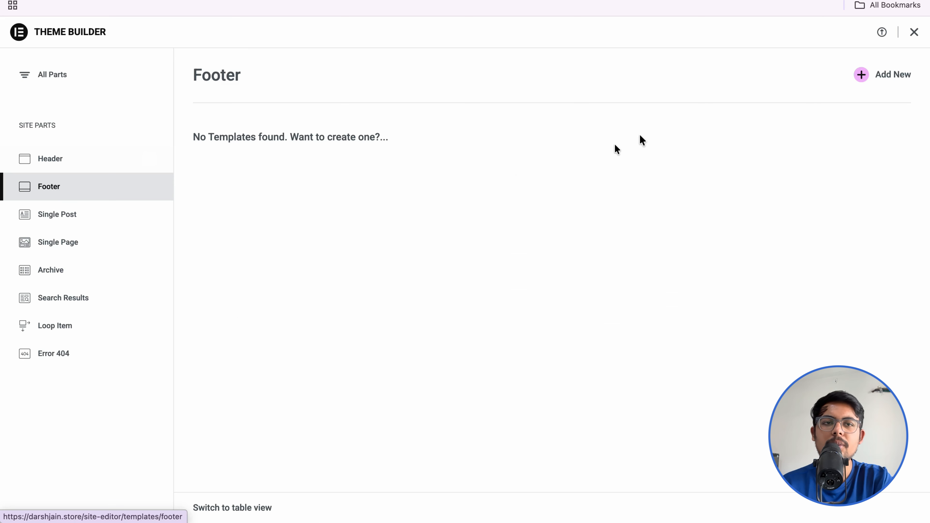
left_click(887, 82)
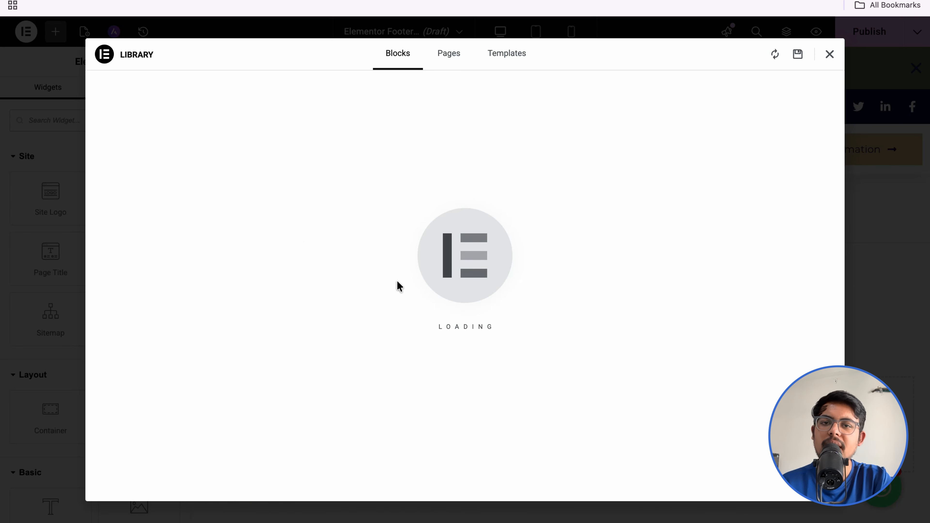
scroll(399, 286, "down", 7)
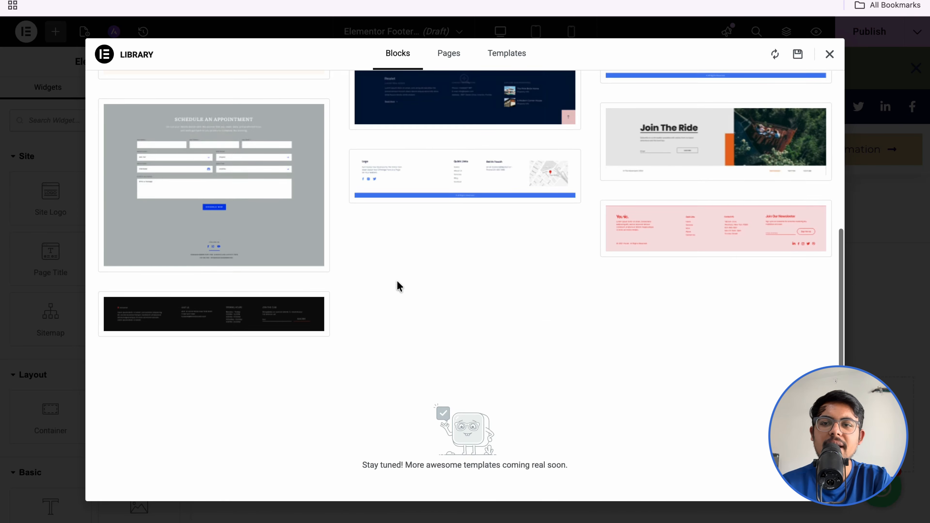
scroll(469, 291, "up", 8)
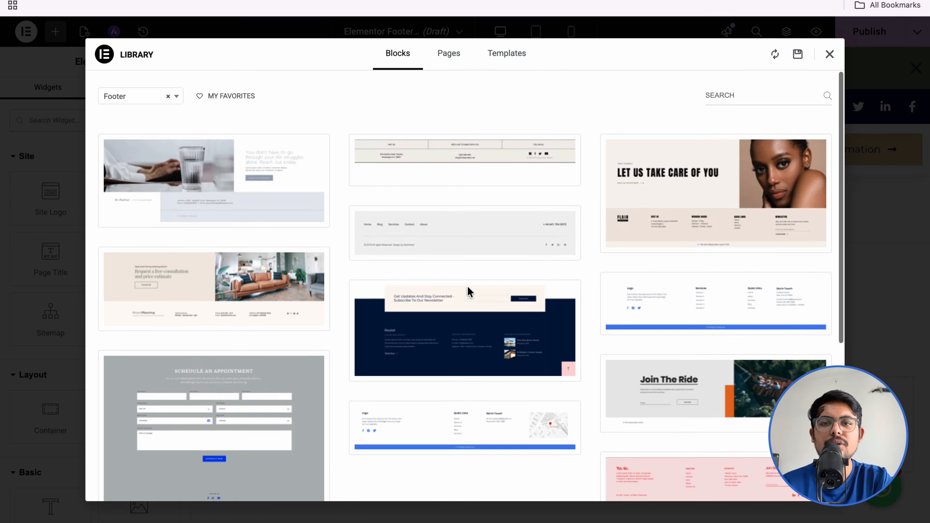
scroll(469, 293, "down", 2)
mouse_move(395, 384)
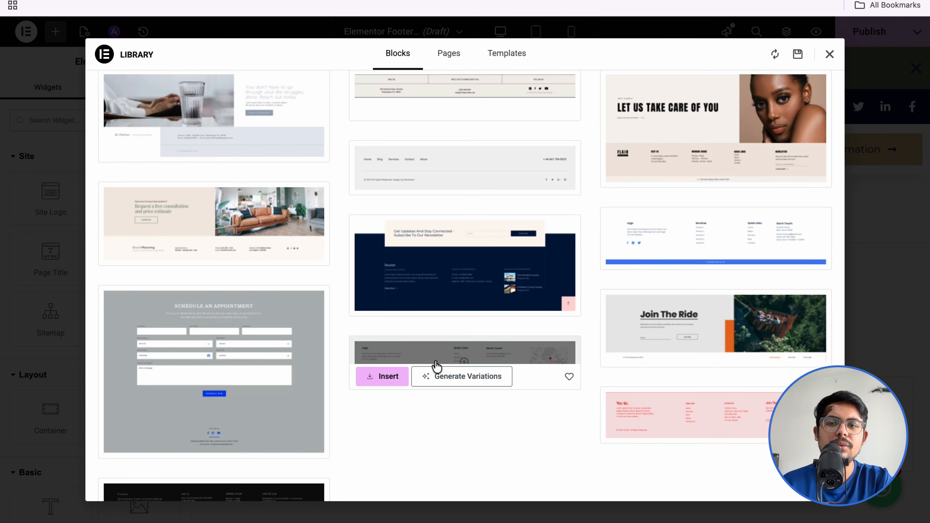
left_click(381, 377)
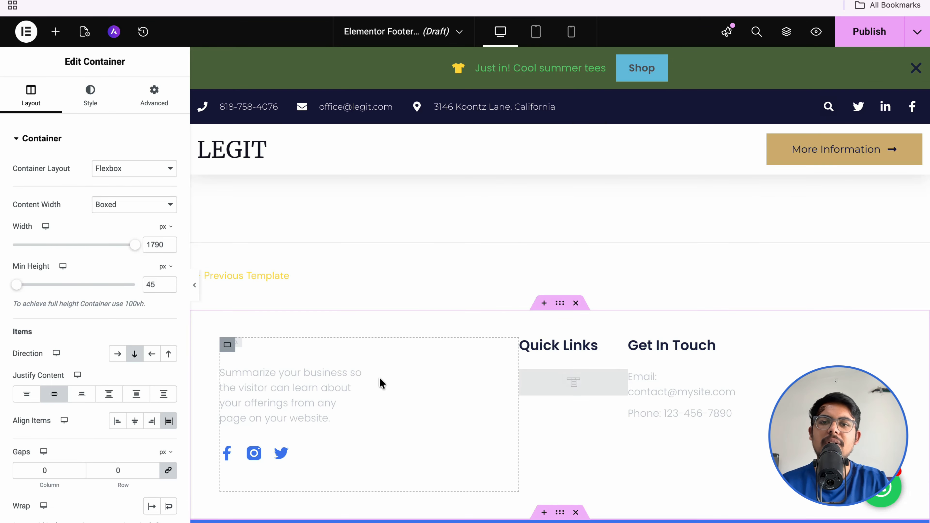
scroll(379, 377, "up", 5)
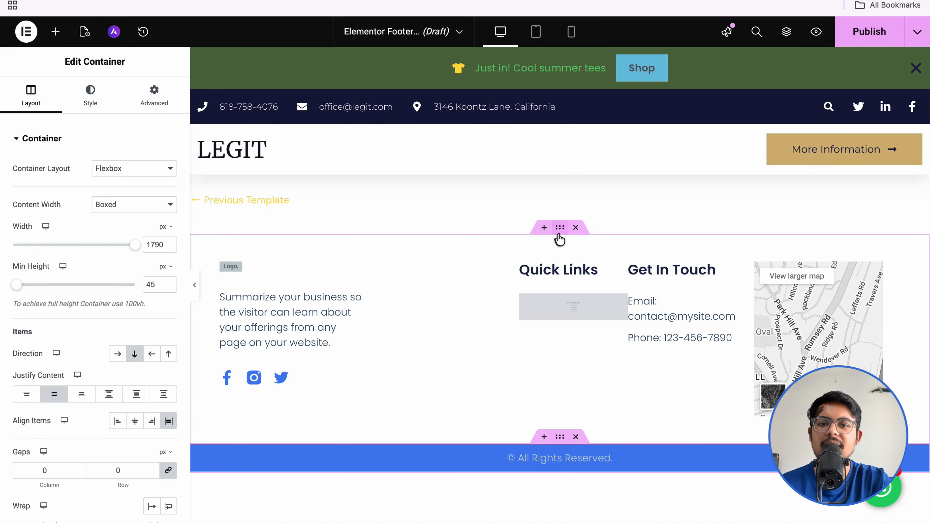
left_click(242, 319)
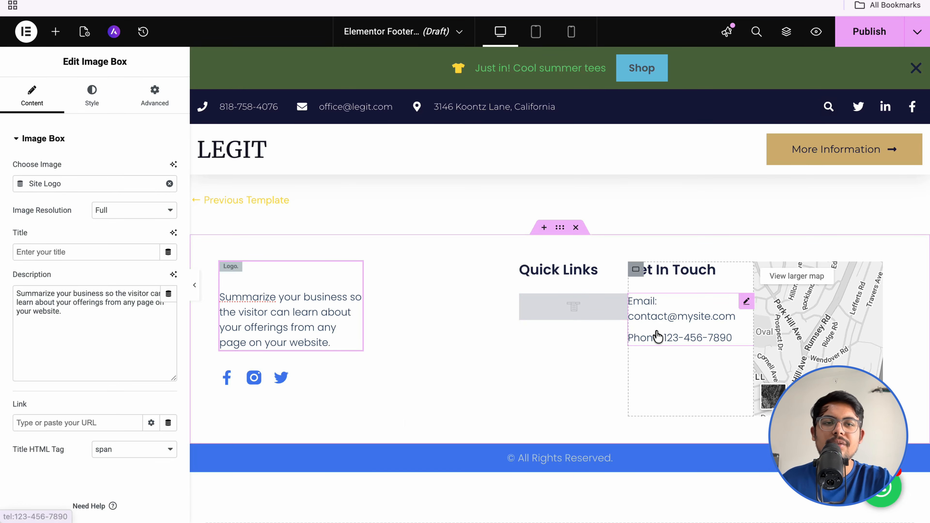
Step: Publish the footer with an Include > Entire site display condition
left_click(859, 38)
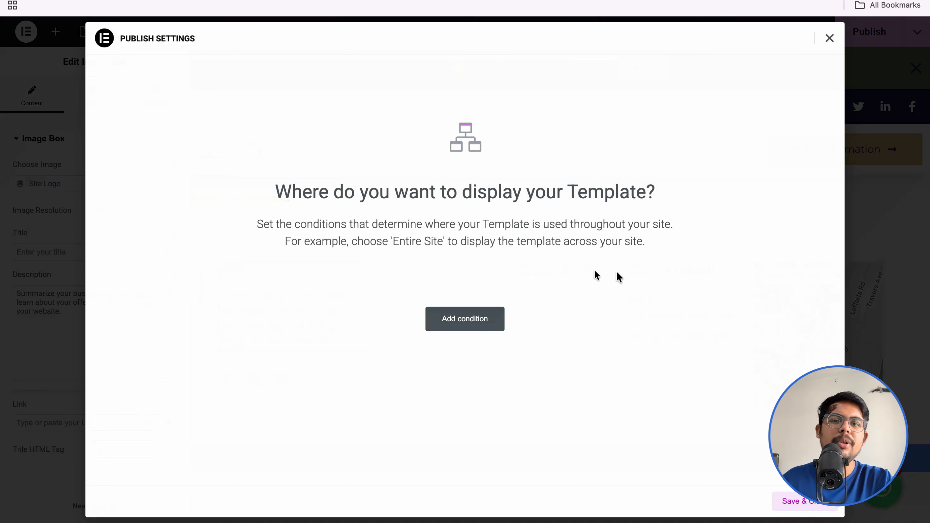
left_click(473, 322)
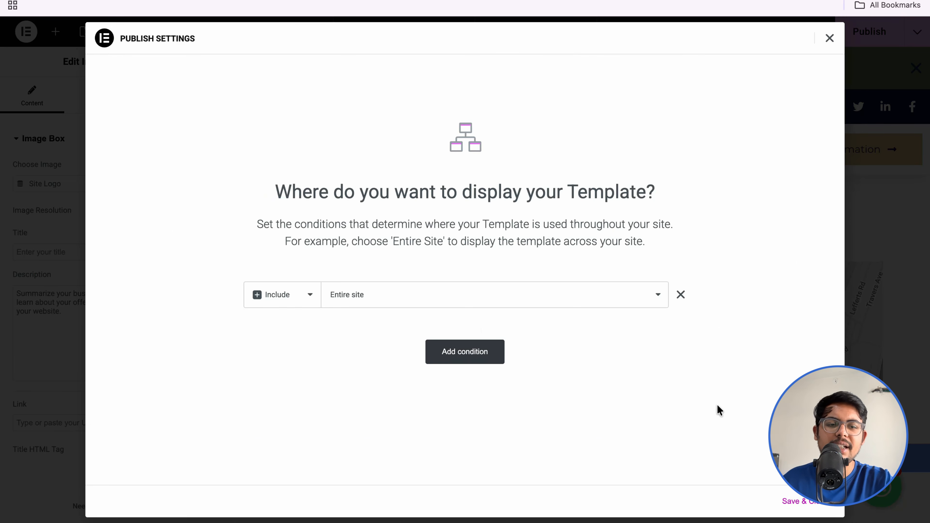
left_click(793, 500)
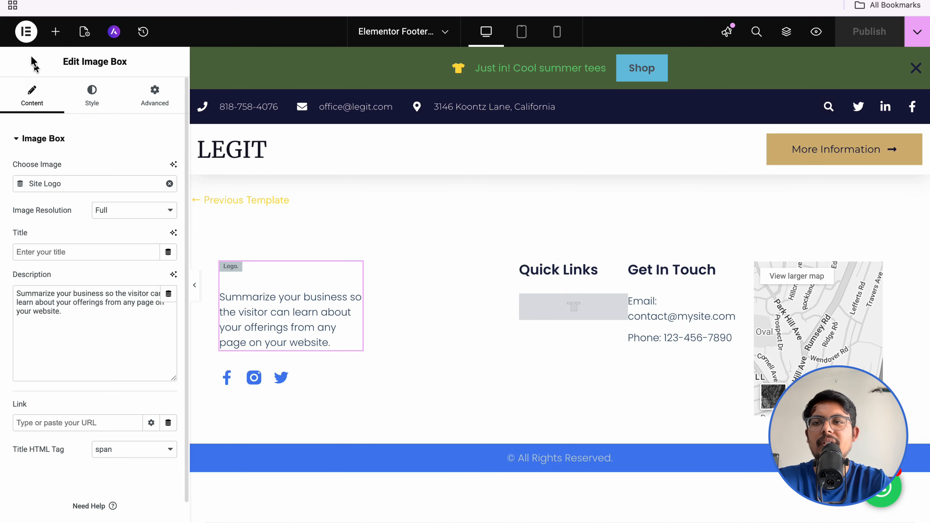
Step: Return to the WordPress dashboard and view Theme Builder's empty Error 404 templates
left_click(27, 38)
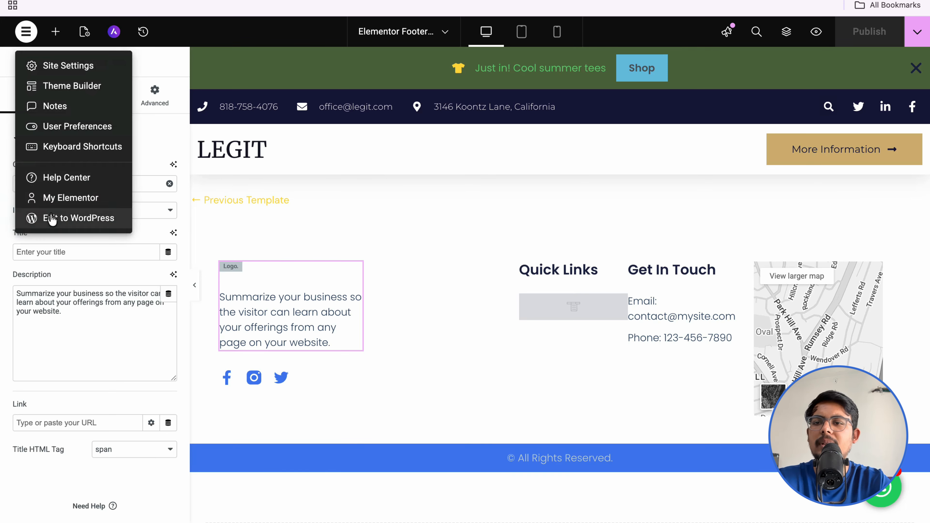
left_click(32, 216)
left_click(168, 325)
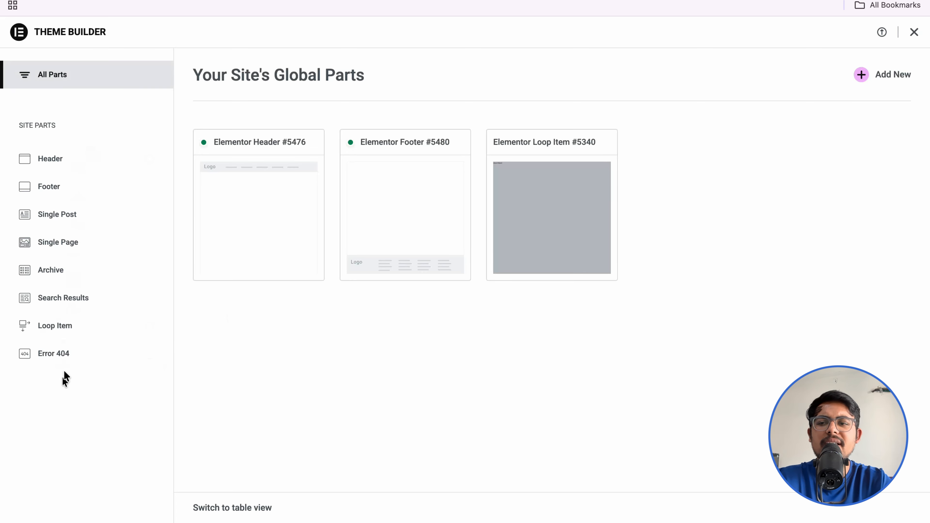
left_click(75, 362)
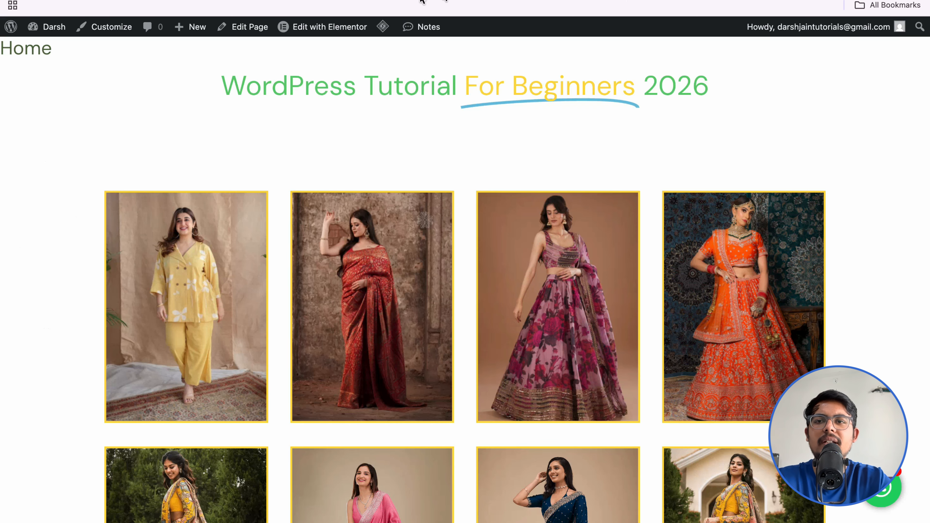
Step: Append 'jsvcjhvst' to the site URL and load it to see the default 404 page
key("super+l")
key("Escape")
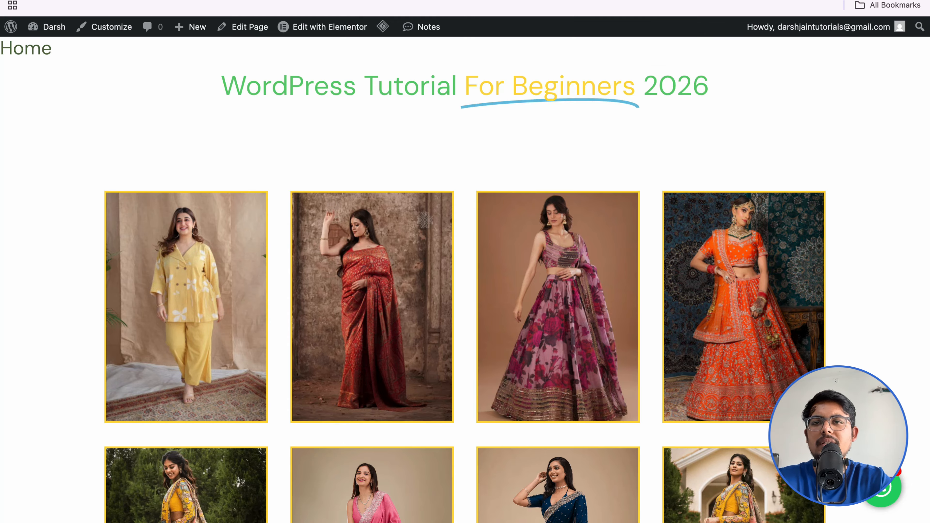
left_click(636, 9)
type("jsvcjhvst")
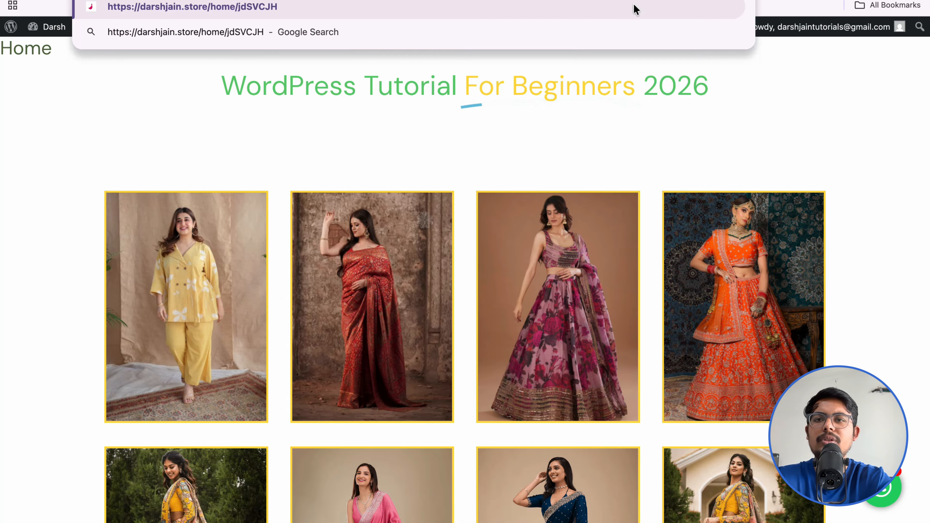
key("Return")
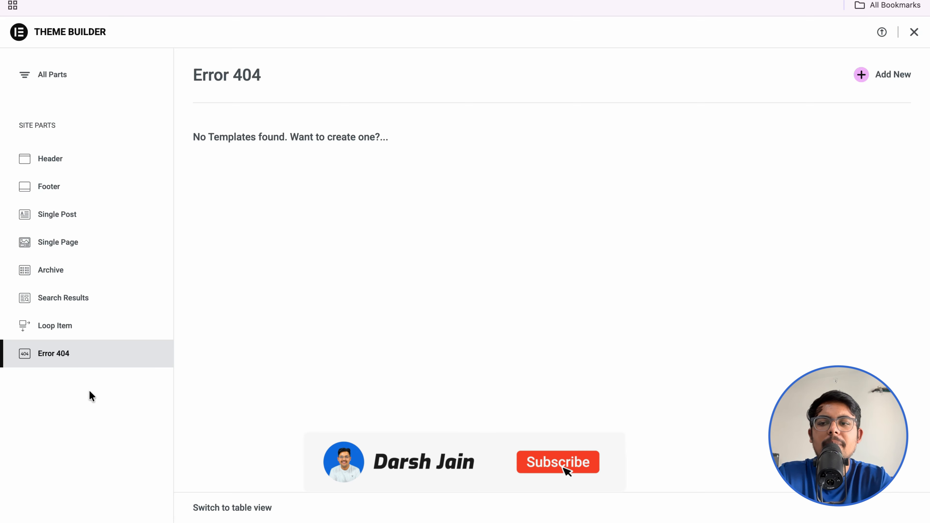
Step: Start a new Error 404 template with the yellow 'sorry this page isn't availble:(' library design
left_click(867, 79)
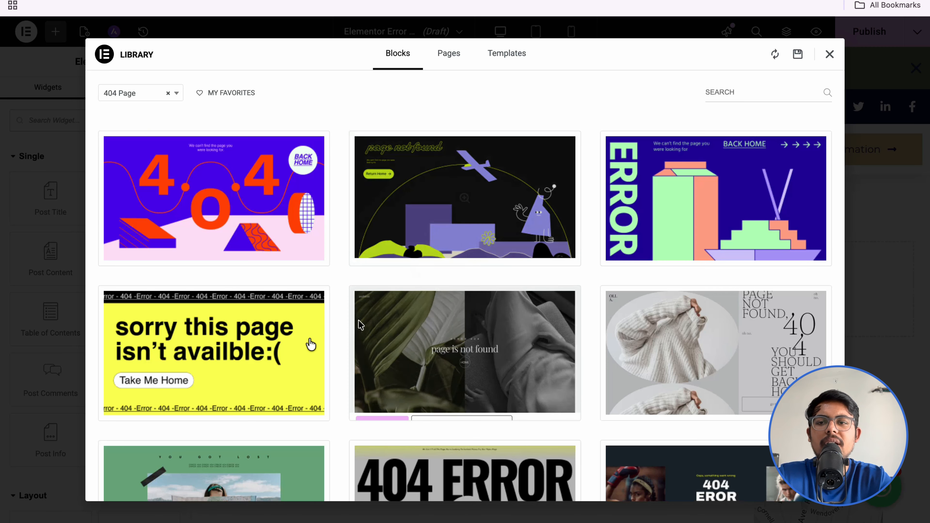
mouse_move(234, 376)
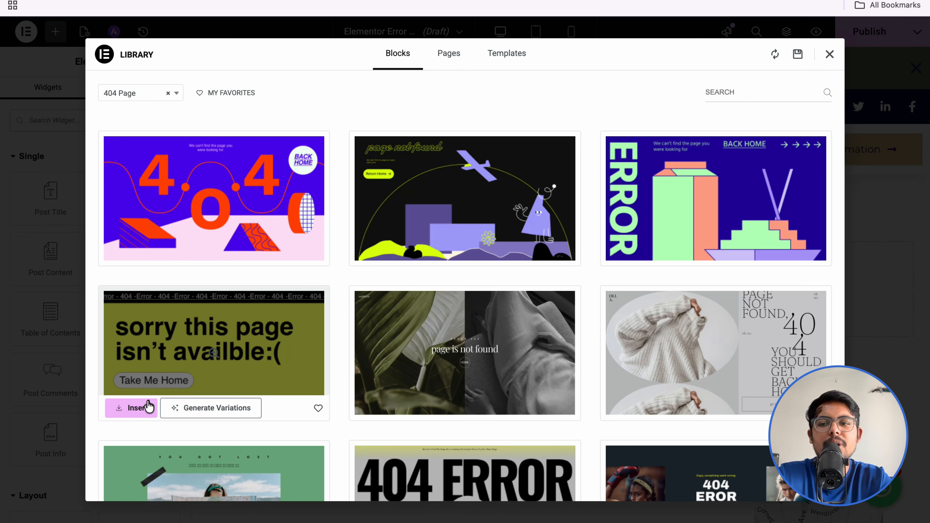
left_click(135, 411)
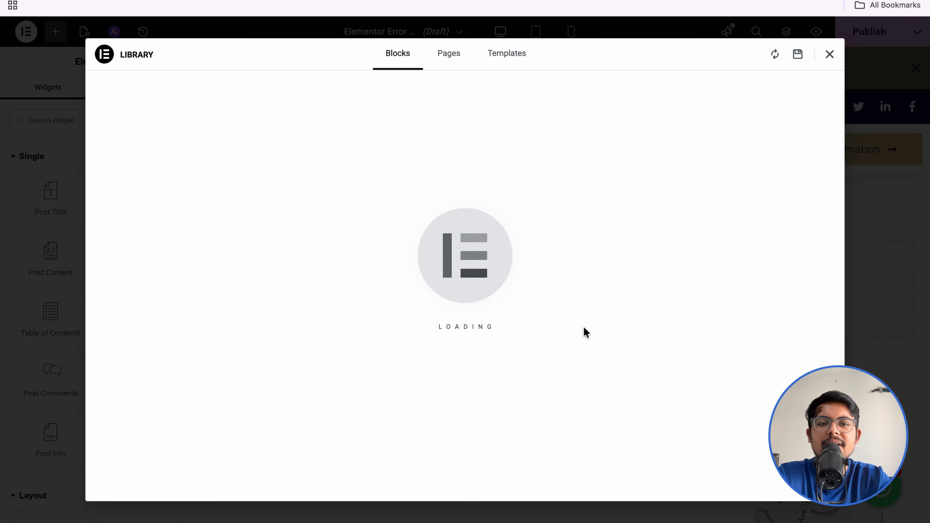
Step: Review the inserted Take Me Home 404 design and exit the editor to the dashboard
scroll(517, 384, "down", 4)
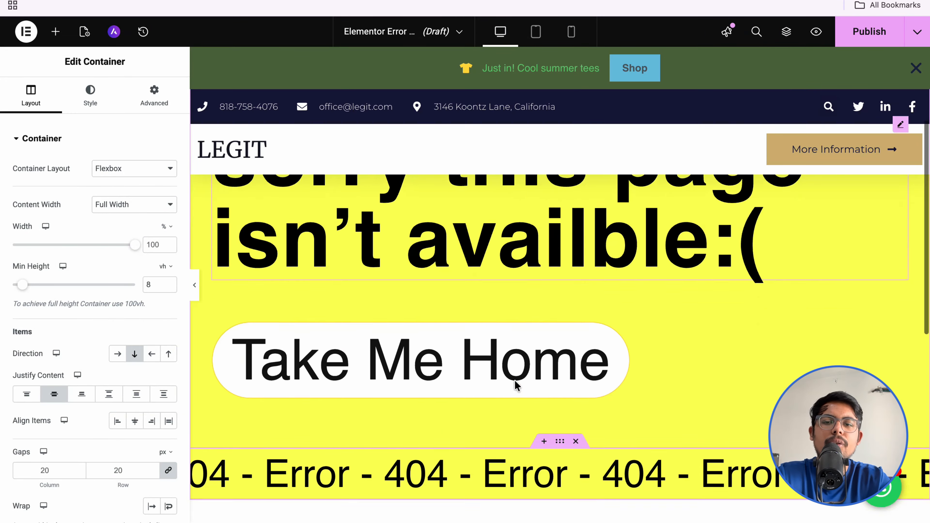
scroll(515, 384, "down", 2)
scroll(515, 385, "up", 6)
scroll(516, 384, "down", 5)
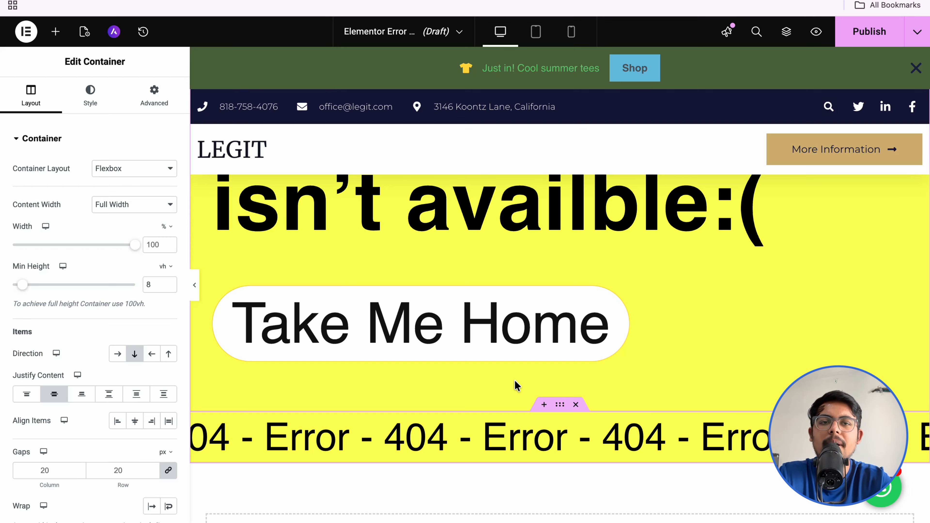
left_click(25, 31)
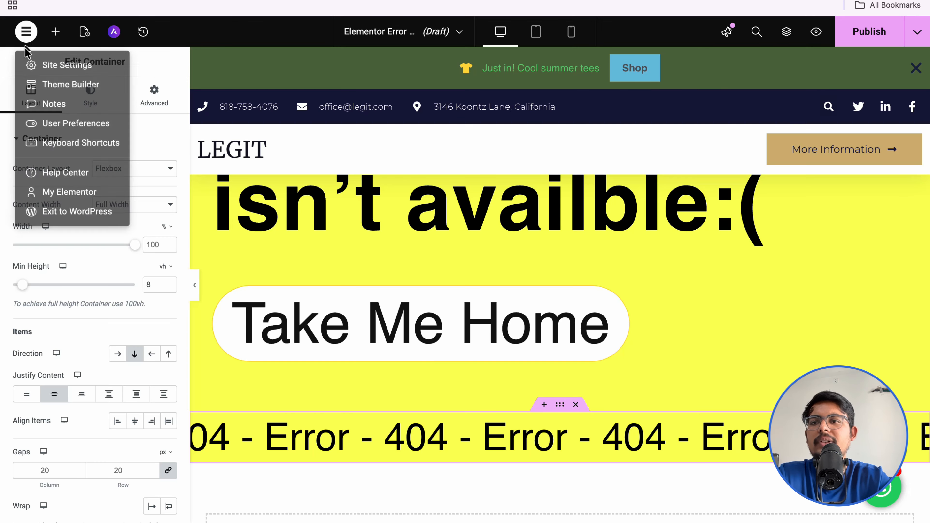
left_click(52, 217)
Step: Leave the editor, open the empty Popups list, and start a new popup template
left_click(492, 170)
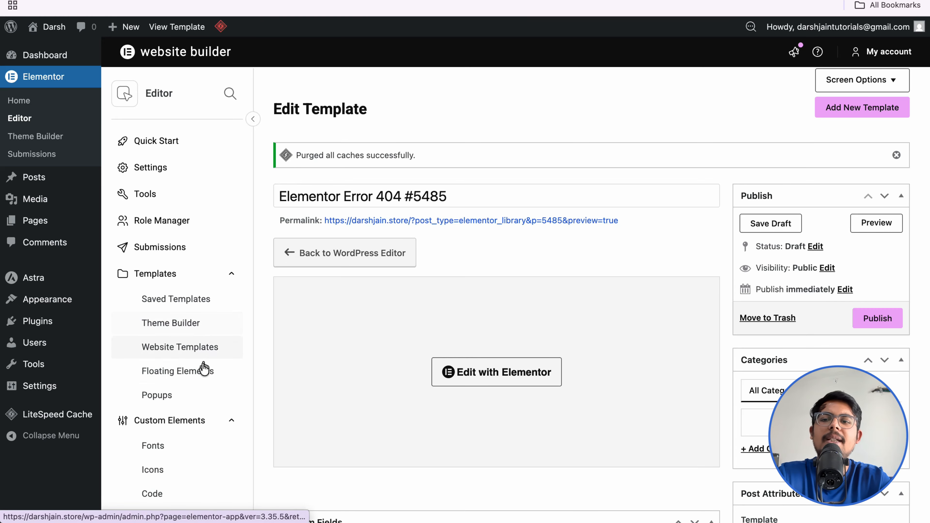
left_click(179, 404)
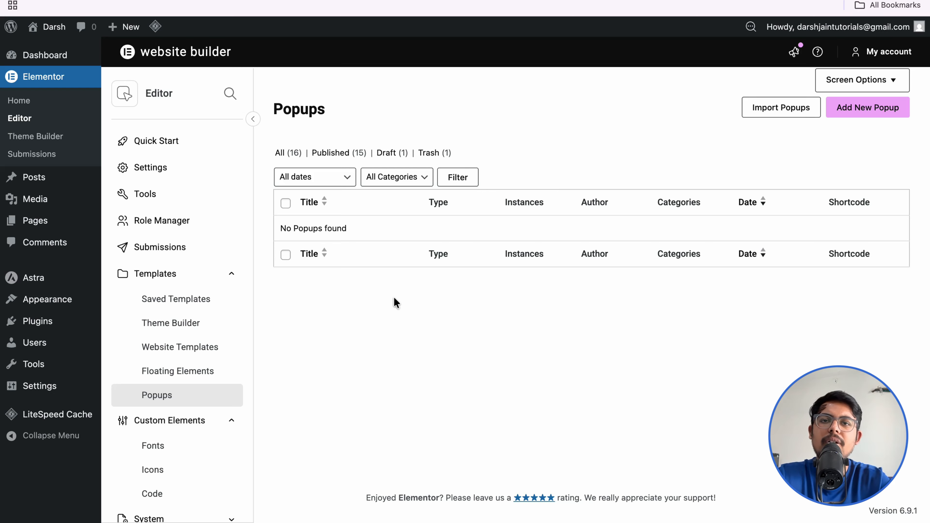
left_click(869, 107)
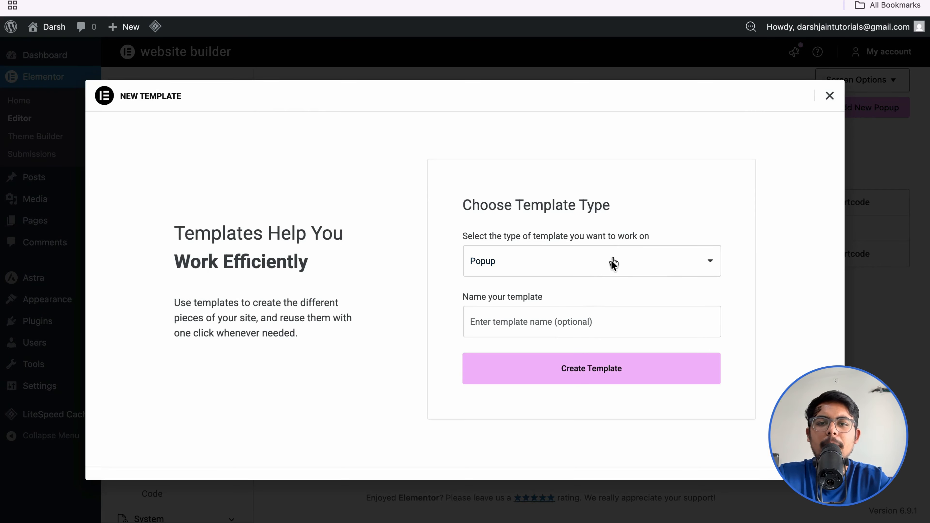
Step: Create the popup template 'popup' and insert the UI/UX Fundamentals 25% OFF library design
left_click(560, 326)
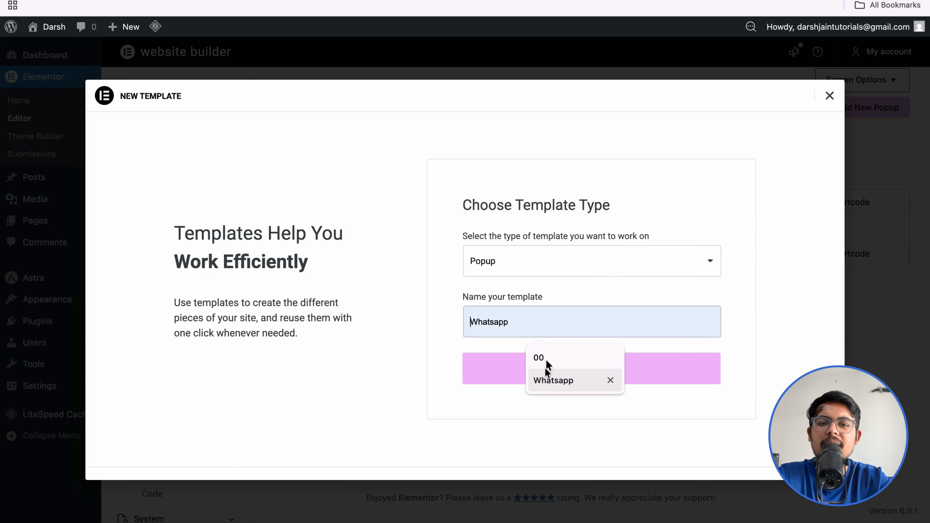
type("popup")
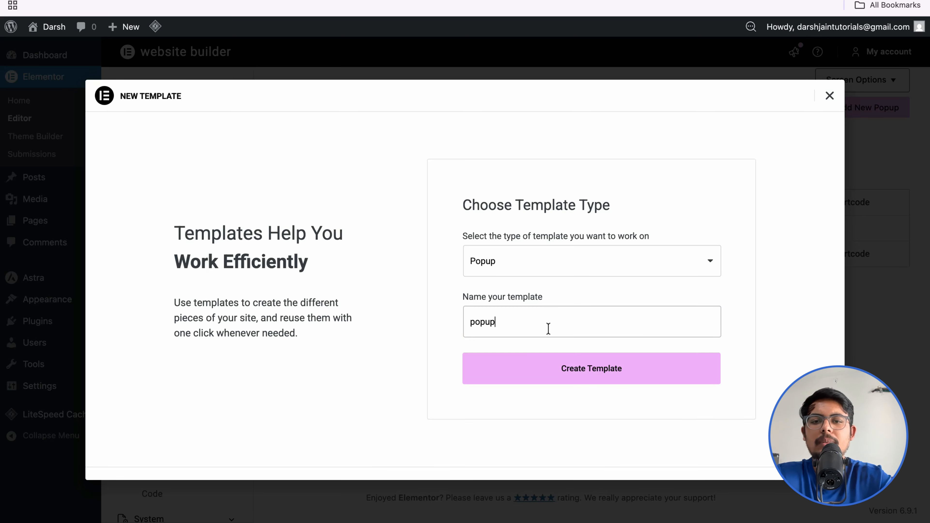
left_click(544, 372)
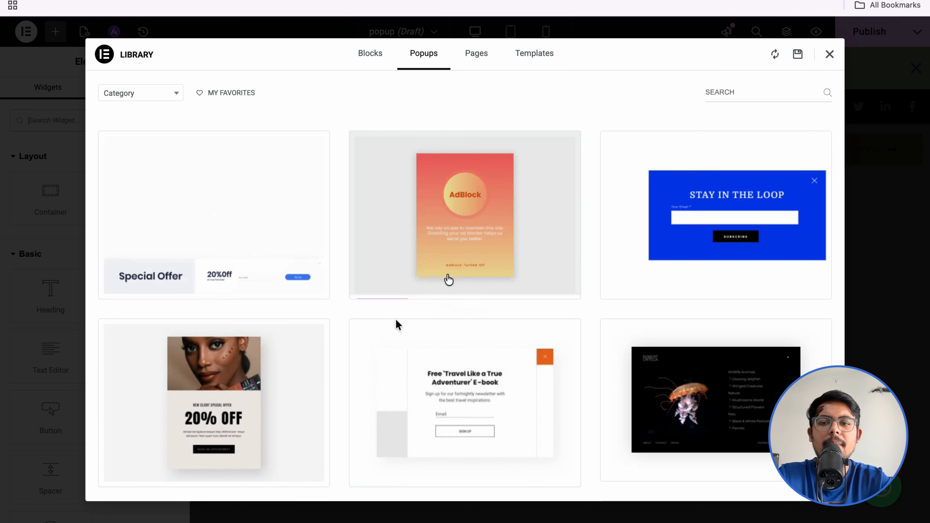
scroll(471, 367, "down", 10)
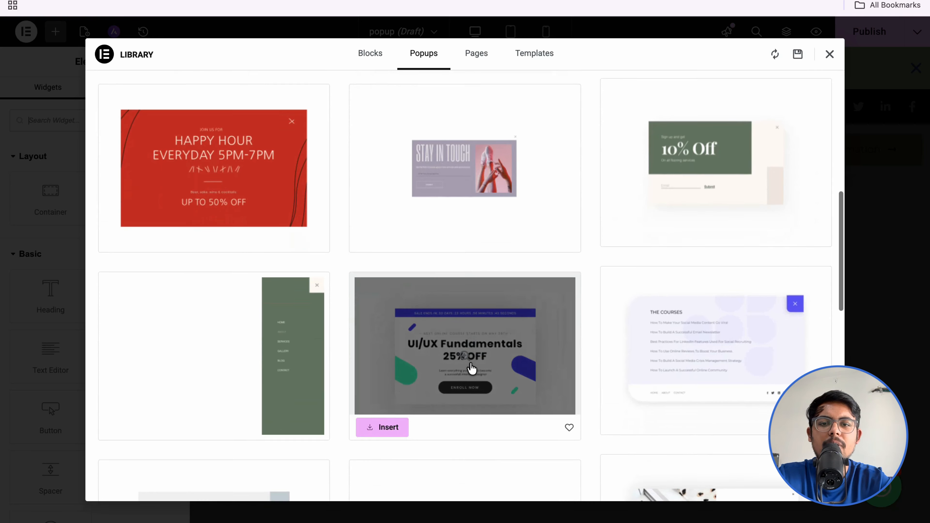
scroll(471, 367, "up", 10)
scroll(471, 367, "down", 6)
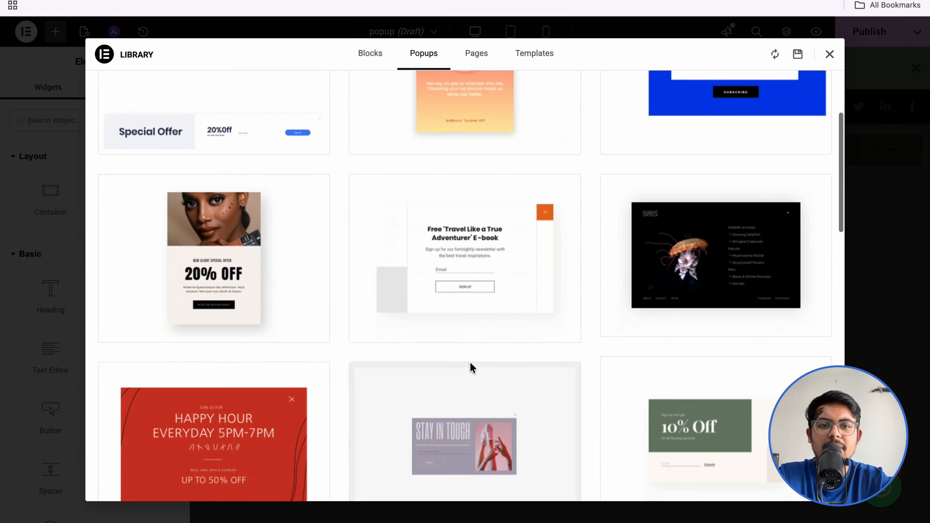
scroll(472, 367, "down", 5)
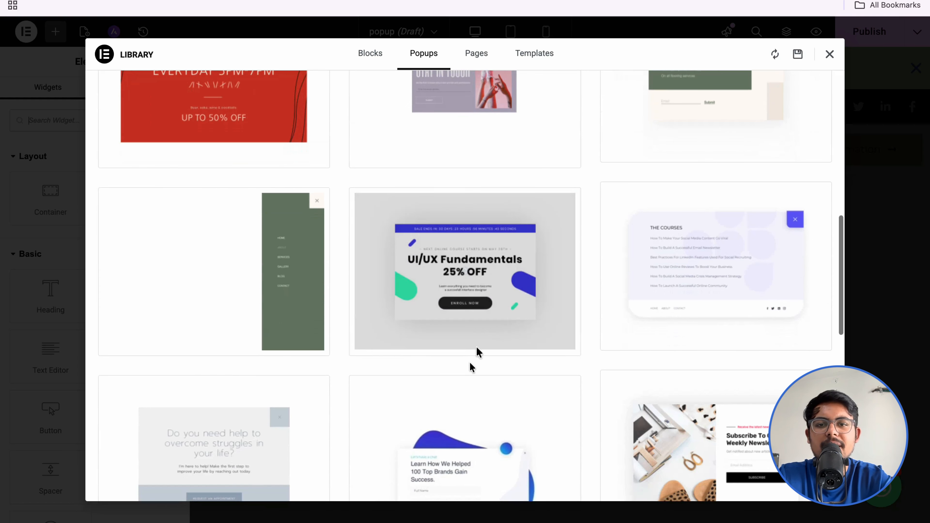
left_click(379, 345)
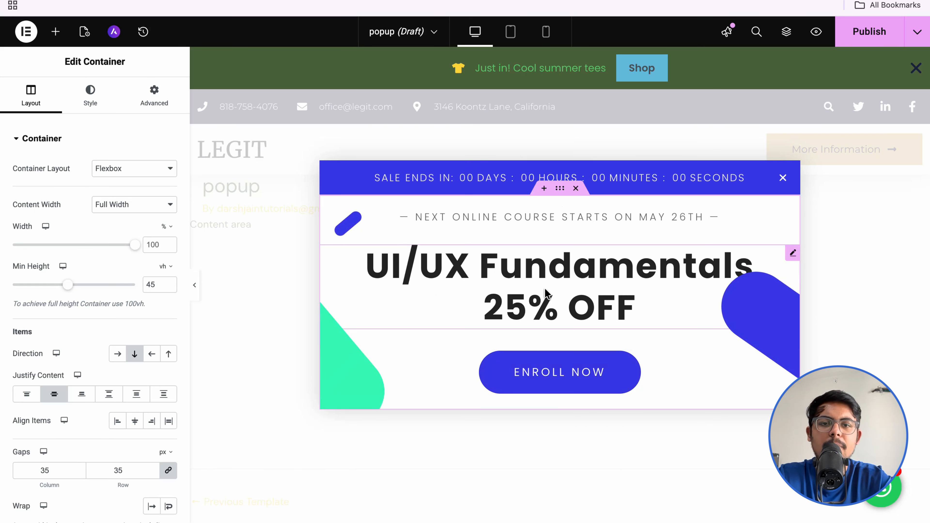
left_click(595, 267)
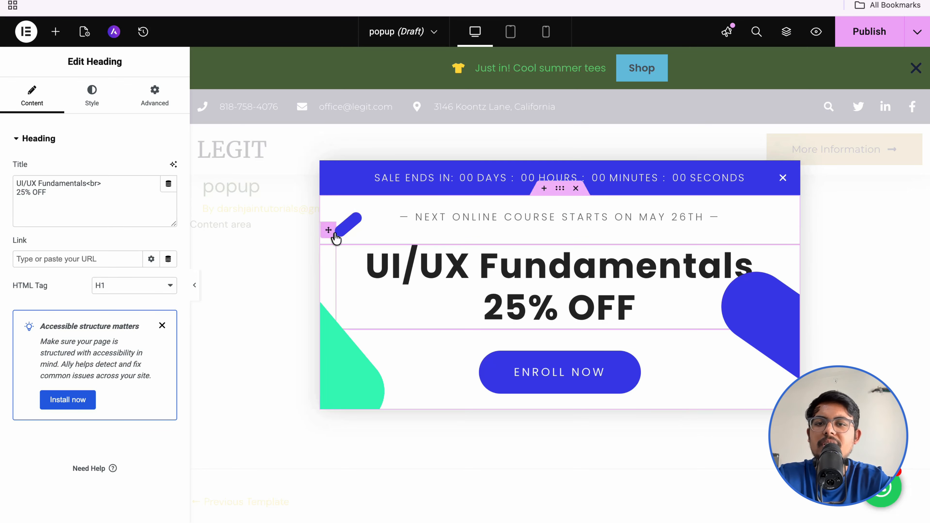
left_click(347, 229)
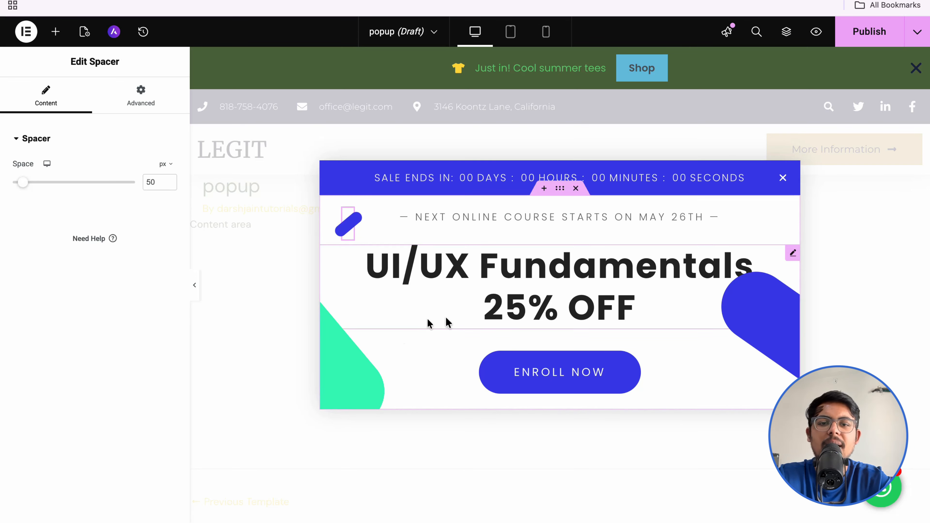
left_click(596, 373)
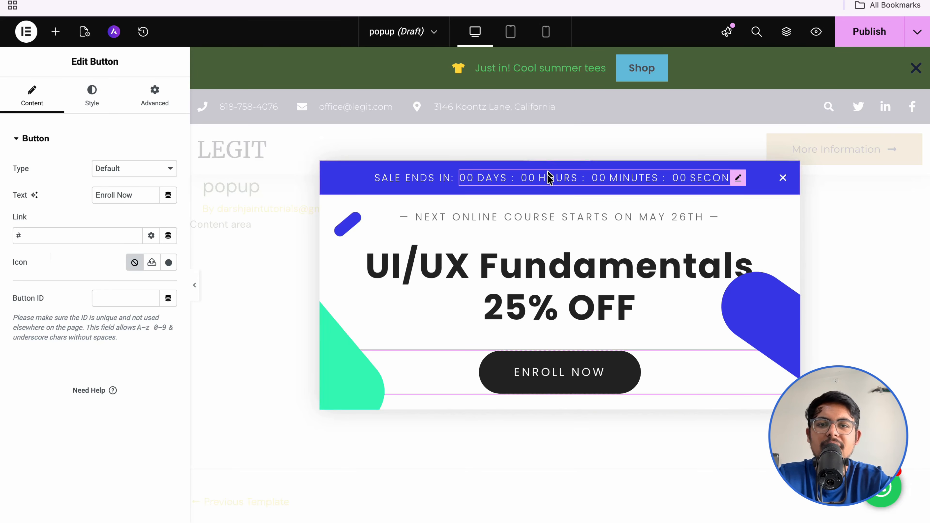
left_click(548, 180)
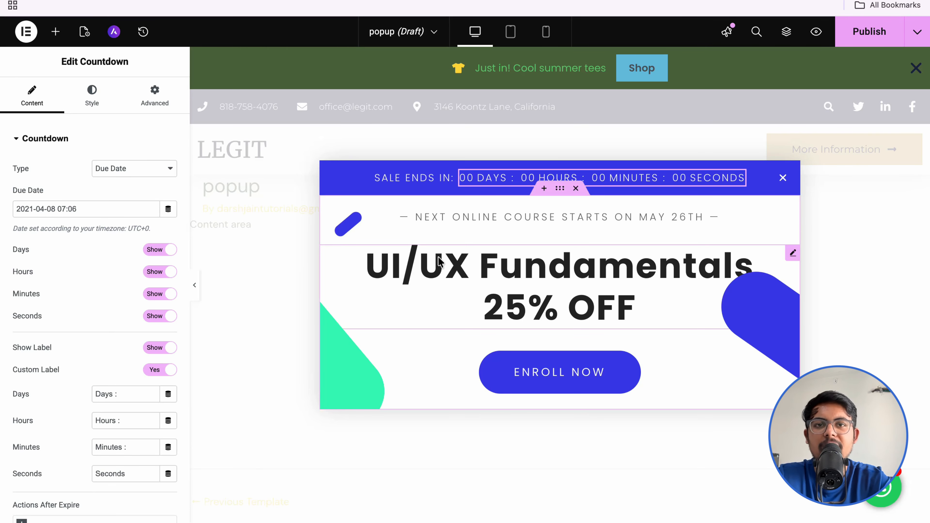
left_click(531, 282)
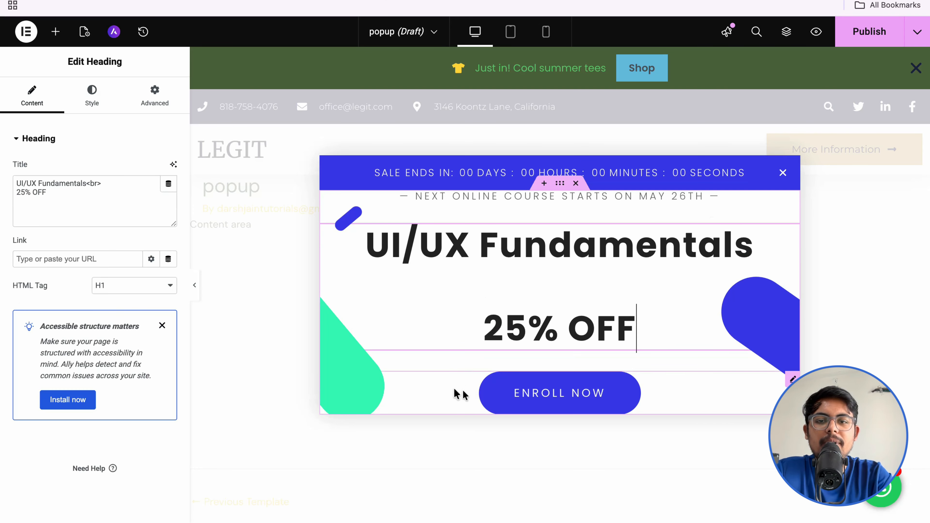
left_click(450, 390)
left_click(356, 388)
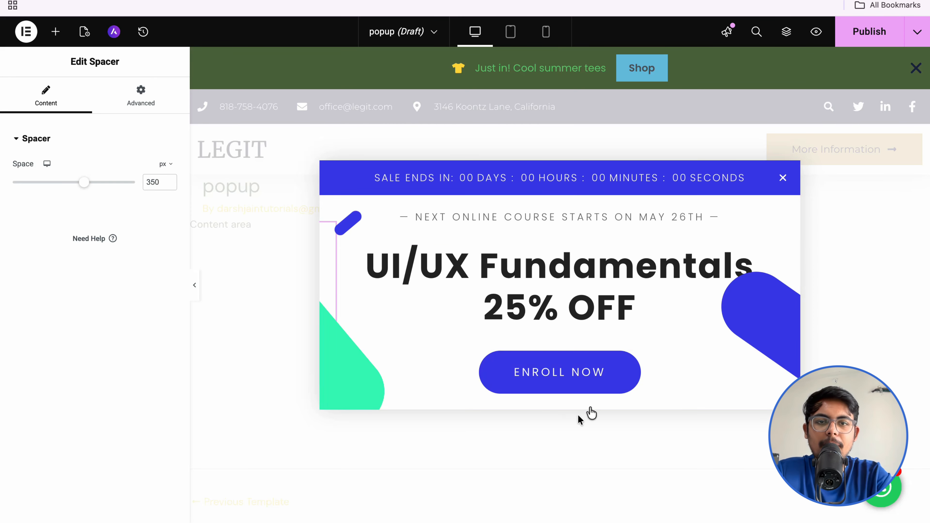
Step: Set the popup's display condition to Include > Entire site and move on to Triggers
left_click(867, 39)
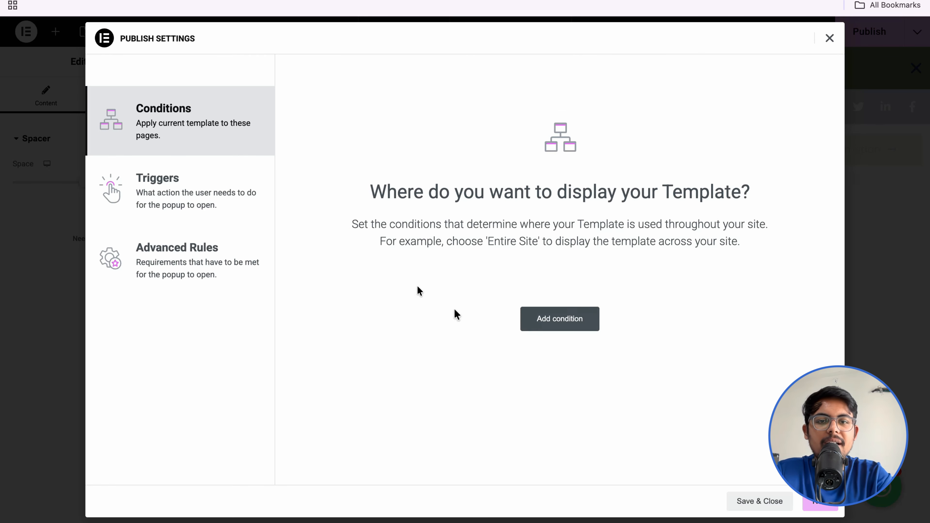
left_click(570, 318)
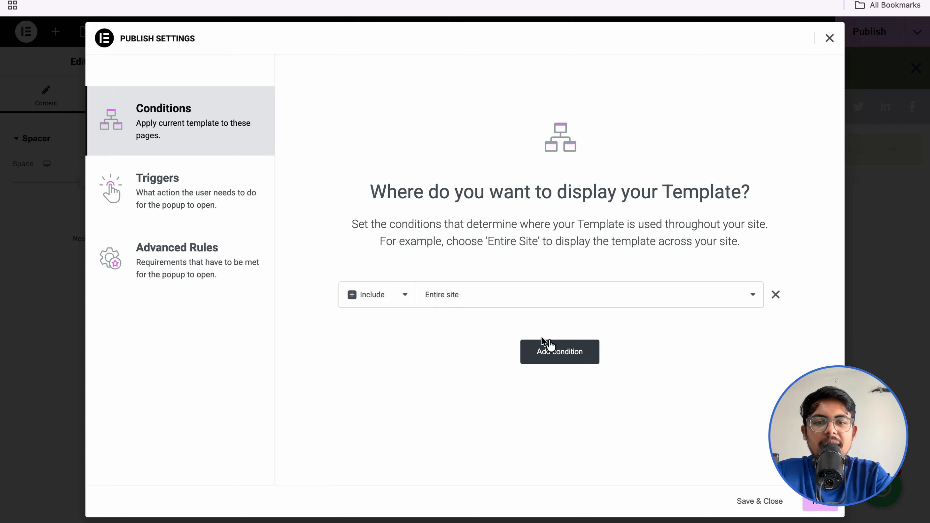
left_click(809, 502)
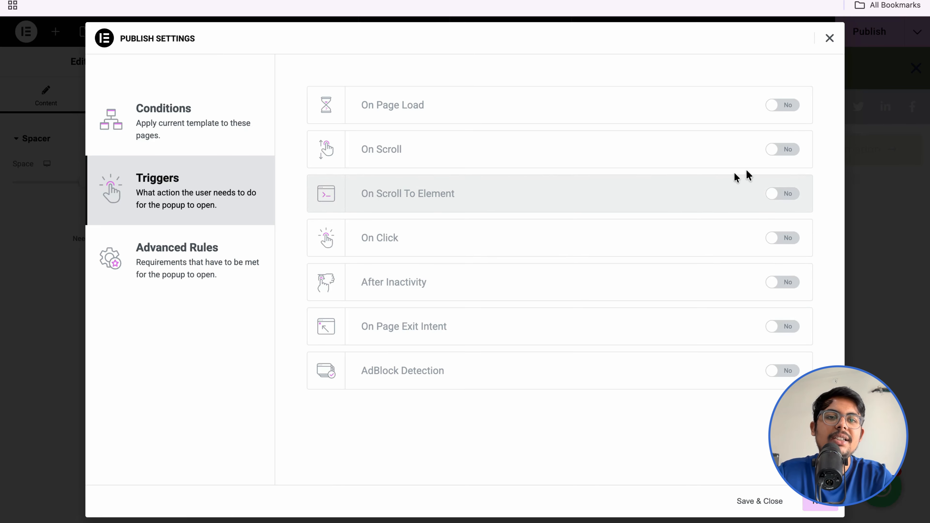
Step: Make the popup open on page load within 3 seconds
left_click(775, 110)
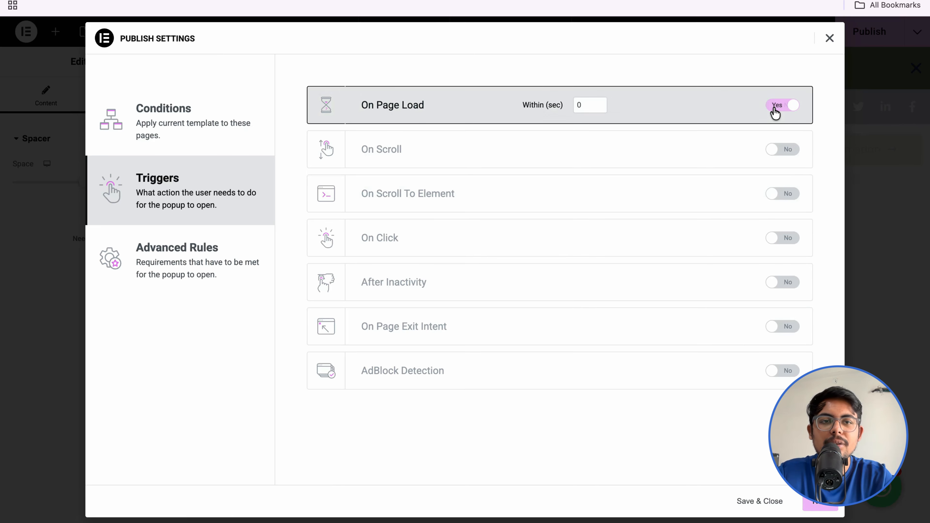
left_click(582, 105)
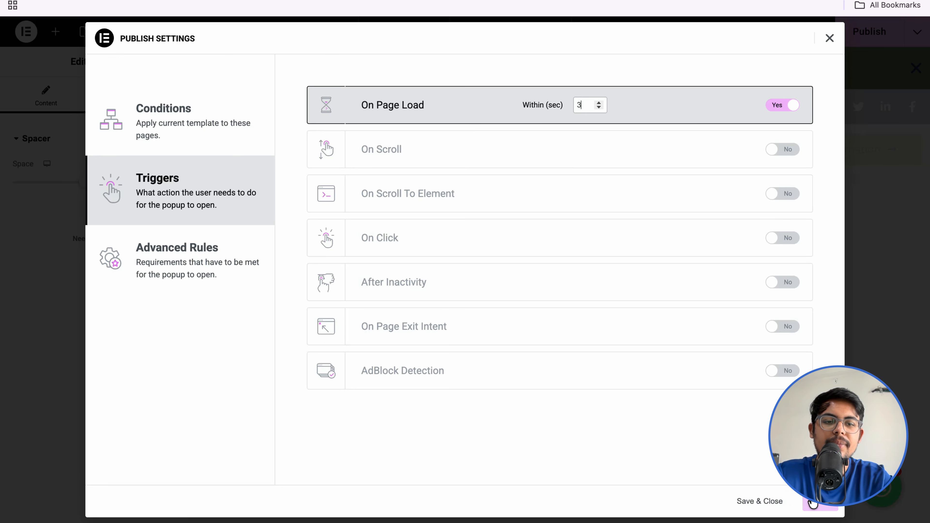
left_click(819, 505)
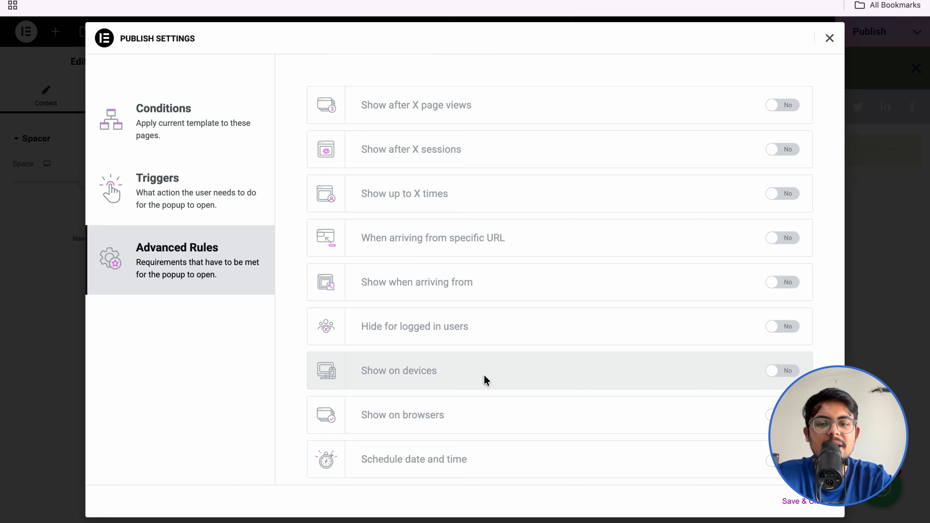
Step: Limit the popup to 3 showings, publish it, and open an incognito window
scroll(484, 374, "down", 2)
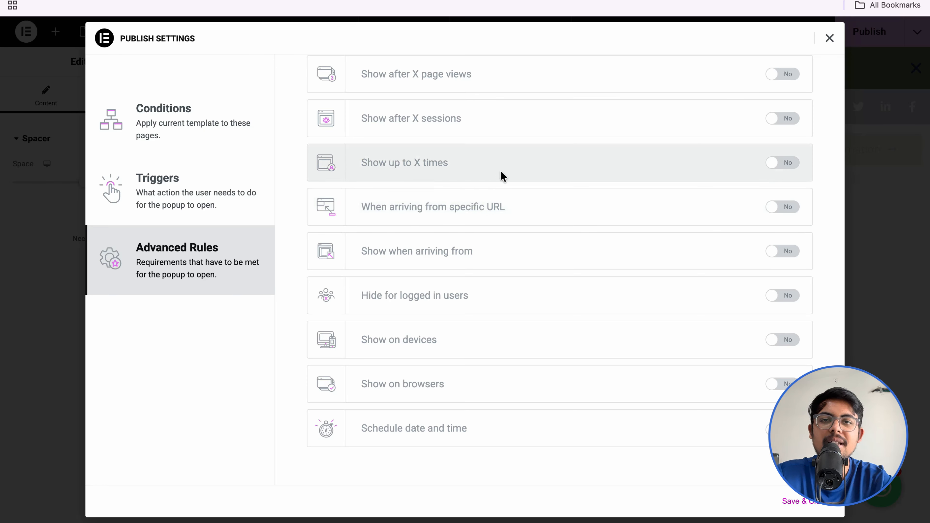
left_click(780, 164)
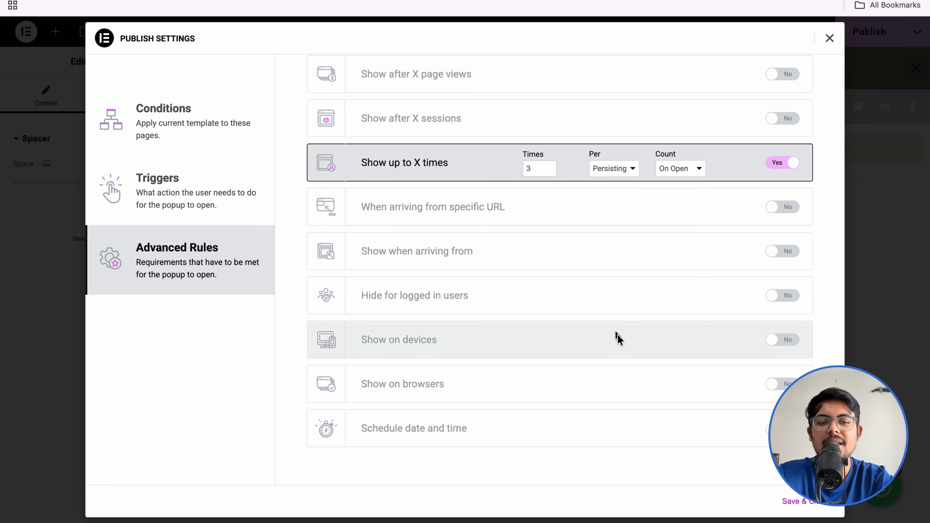
left_click(805, 501)
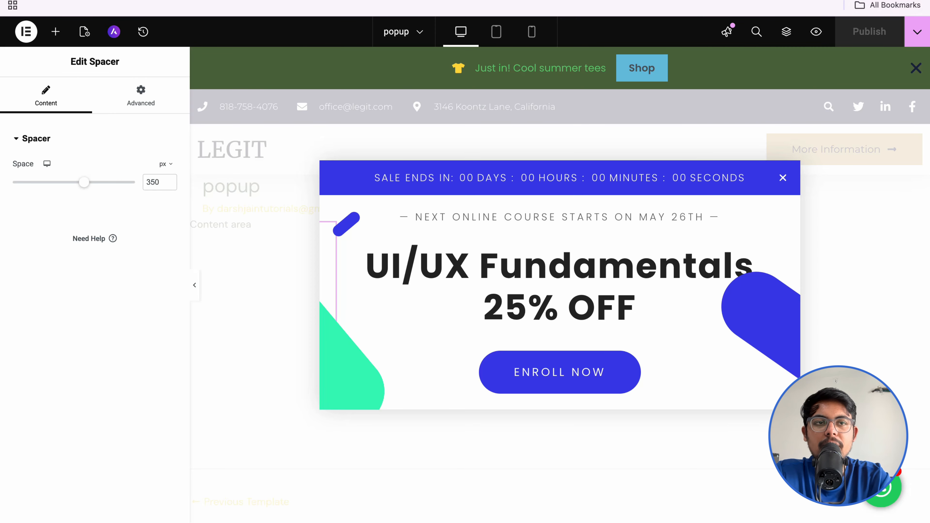
left_click(918, 1)
left_click(801, 69)
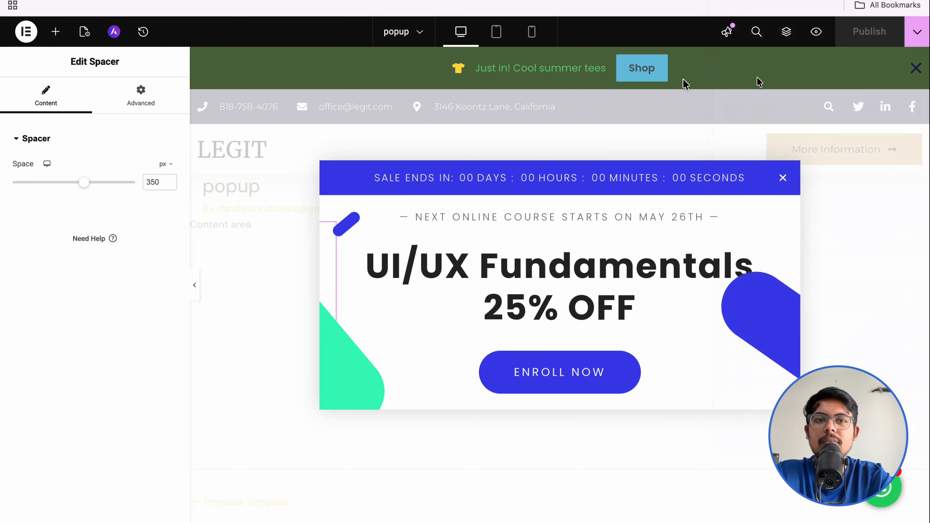
Step: Load the live 'darsh' site in a private window and close its sale popup
type("darsh")
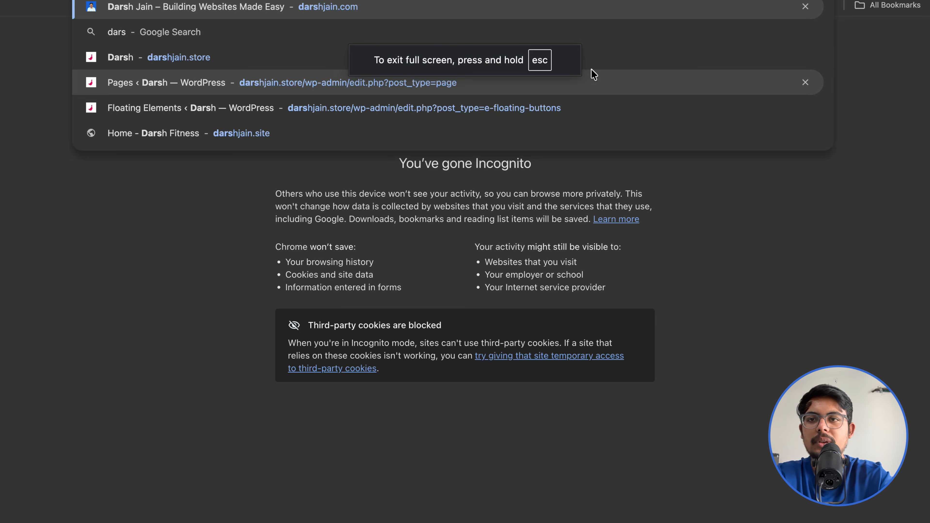
key("Return")
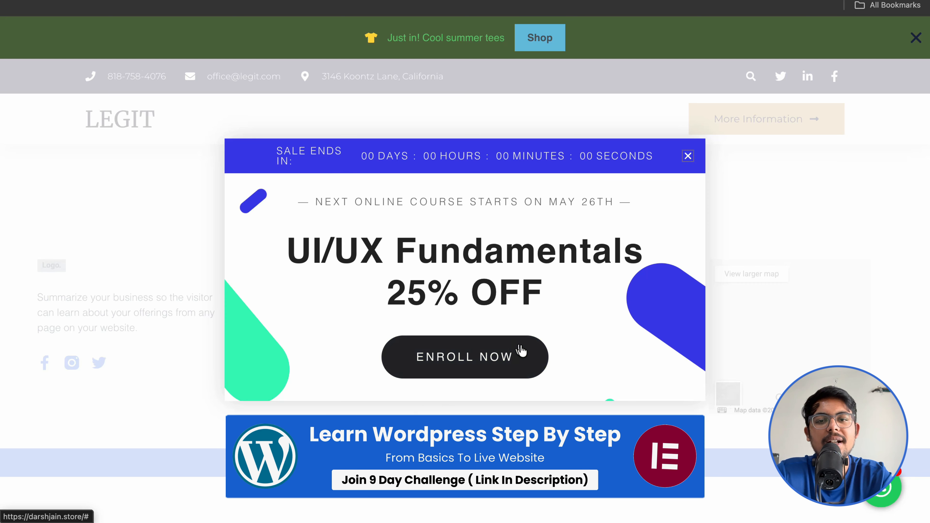
left_click(688, 157)
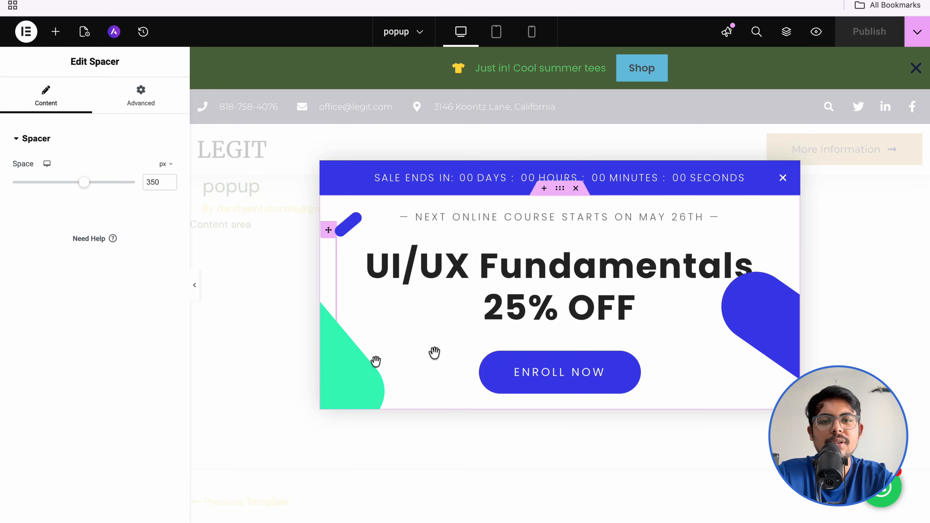
Step: Exit the editor to the WordPress dashboard and open the Home page in Elementor
left_click(26, 31)
left_click(65, 218)
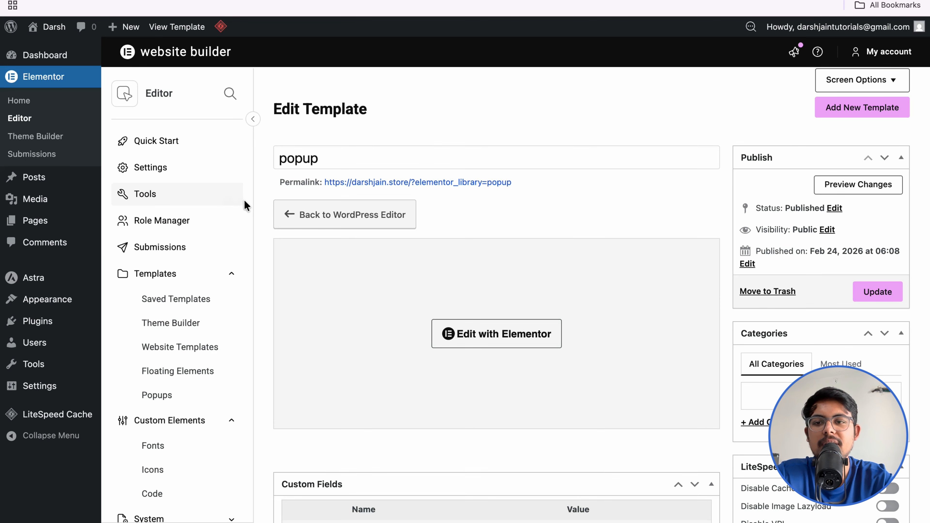
left_click(45, 221)
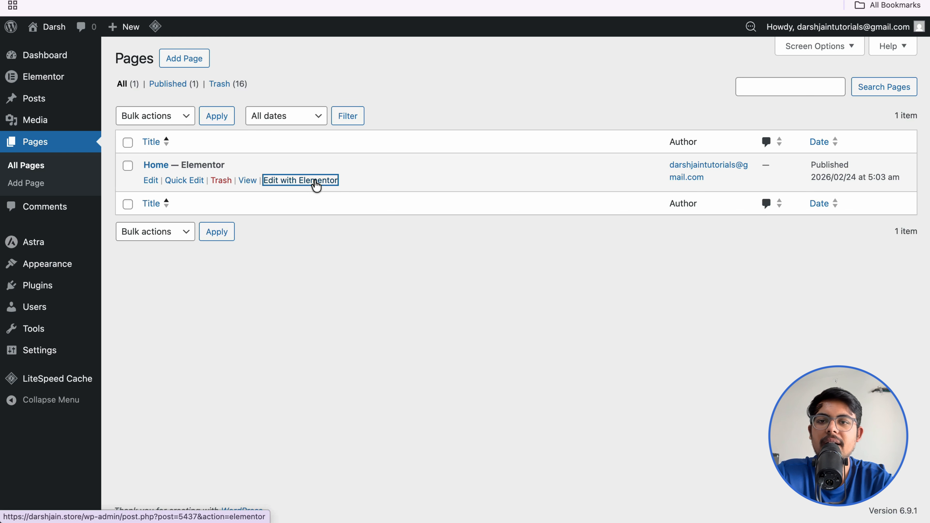
left_click(314, 181)
Step: Add a flexbox container with a 3×2 grid of six empty cells
scroll(314, 180, "down", 10)
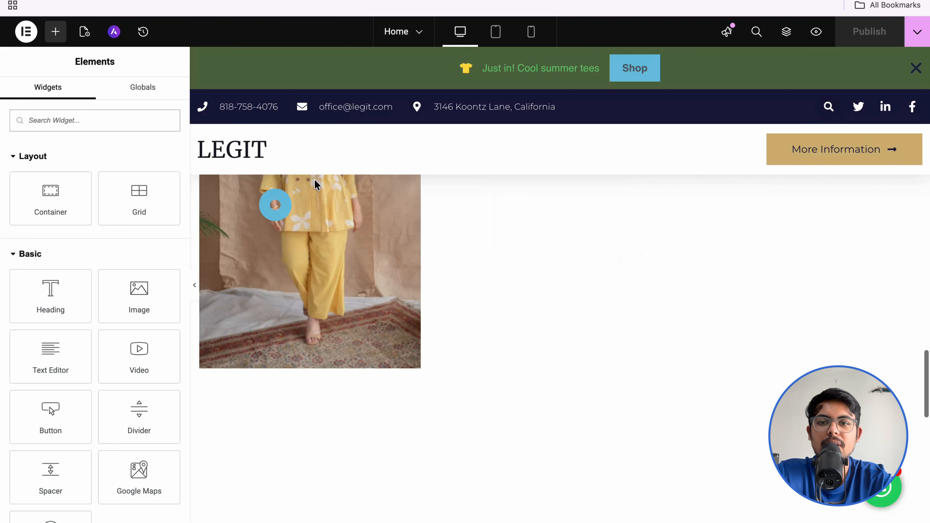
scroll(315, 183, "down", 2)
scroll(315, 183, "up", 3)
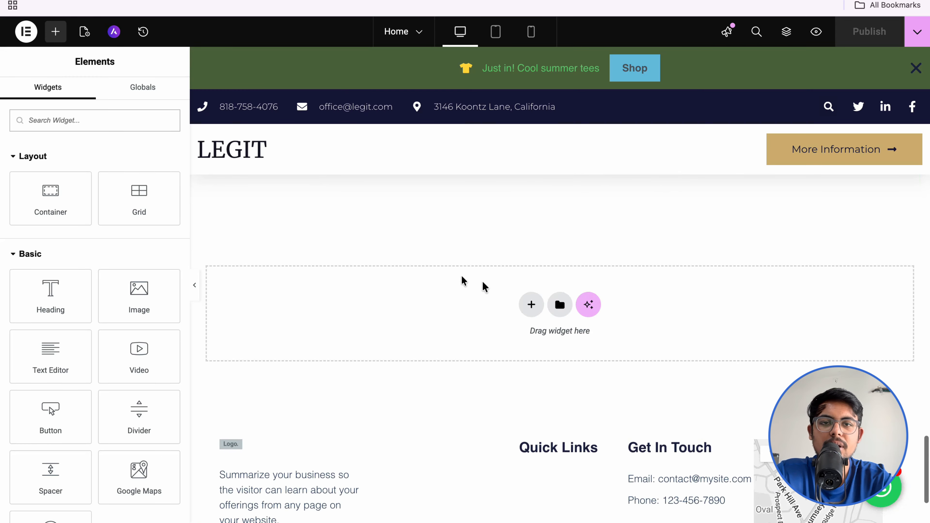
left_click(532, 304)
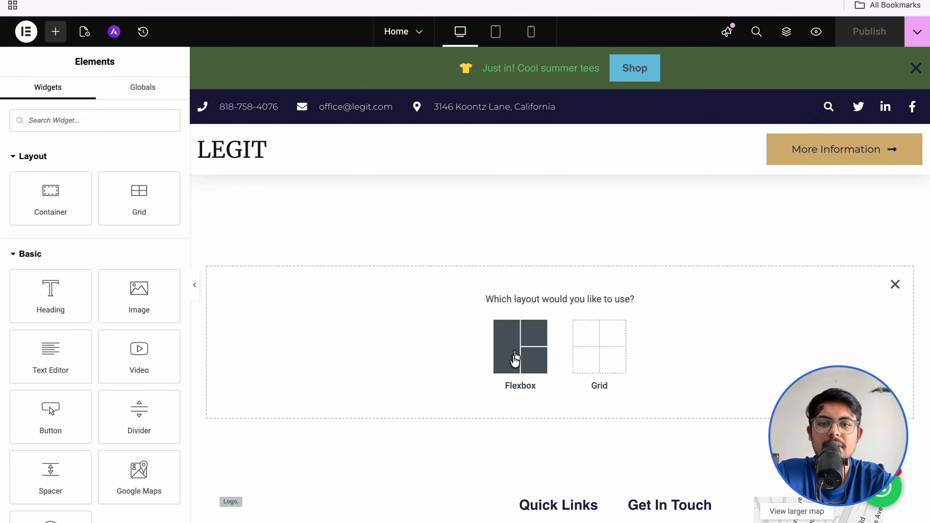
left_click(515, 358)
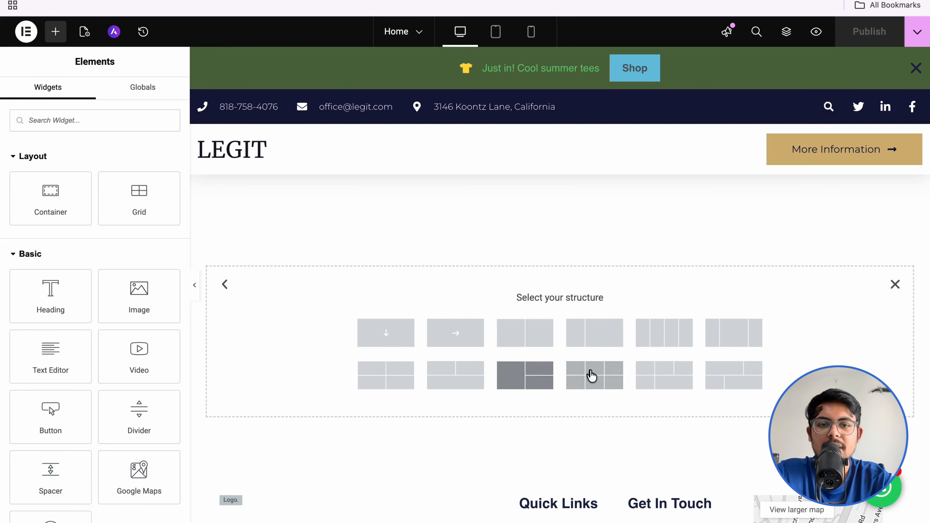
left_click(592, 376)
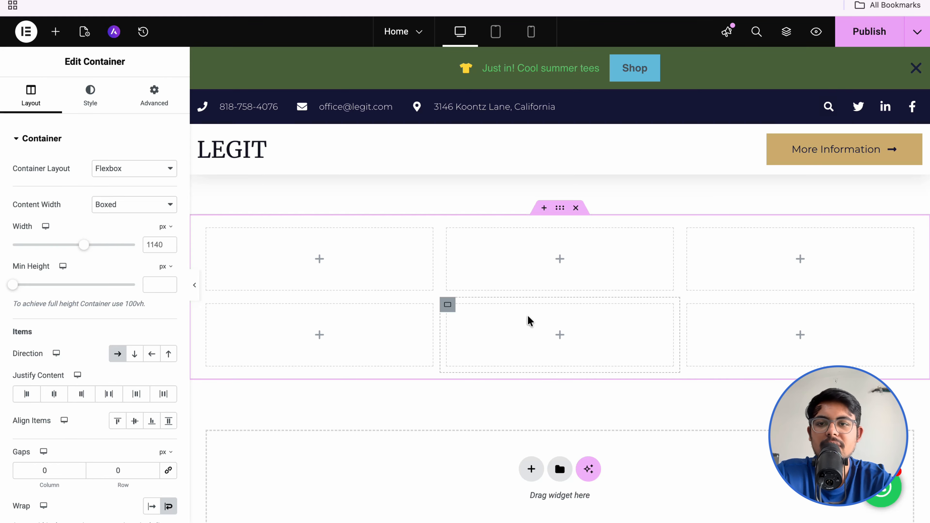
left_click(56, 32)
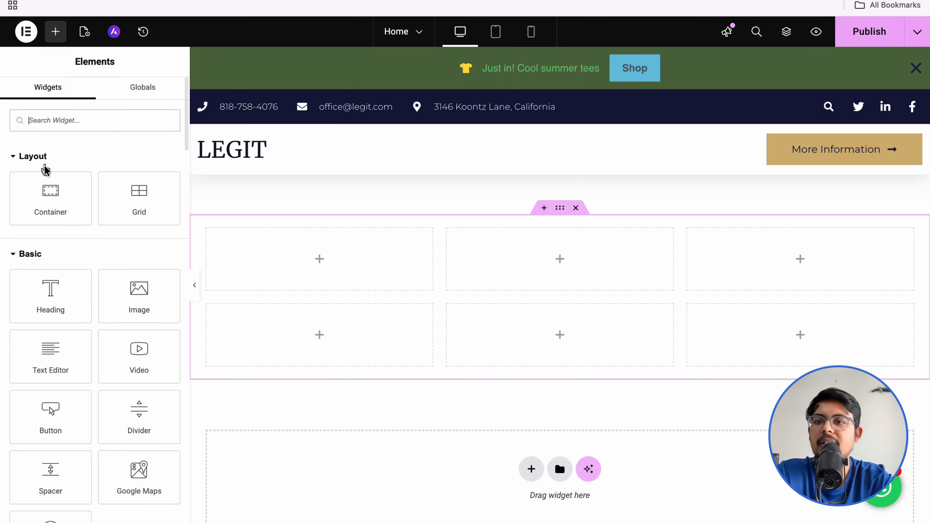
Step: Drop a Form widget into the middle cell, then widen its column and the empty left column
type("form")
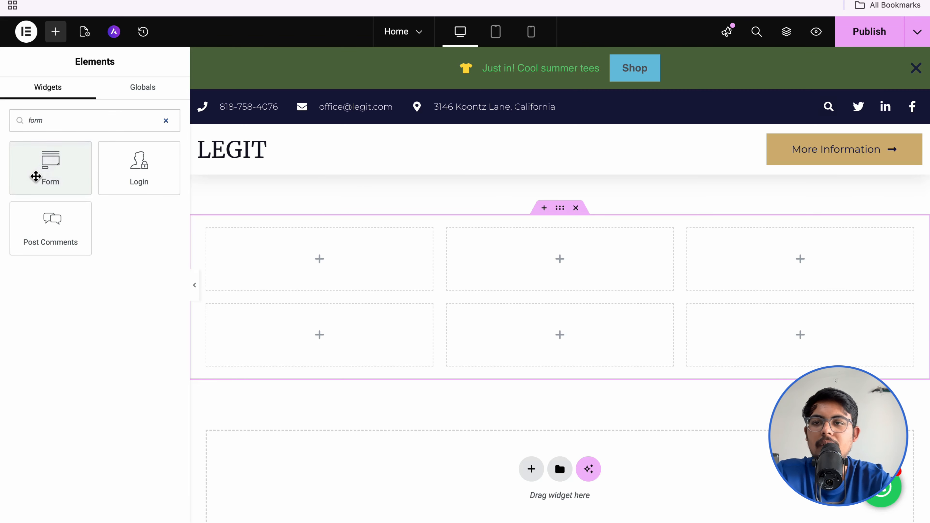
left_click_drag(42, 171, 499, 254)
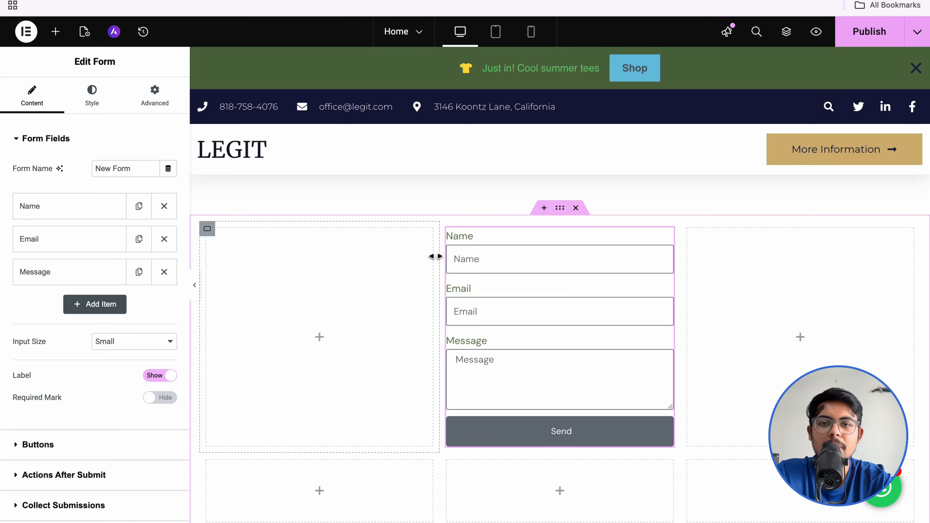
left_click_drag(438, 257, 297, 267)
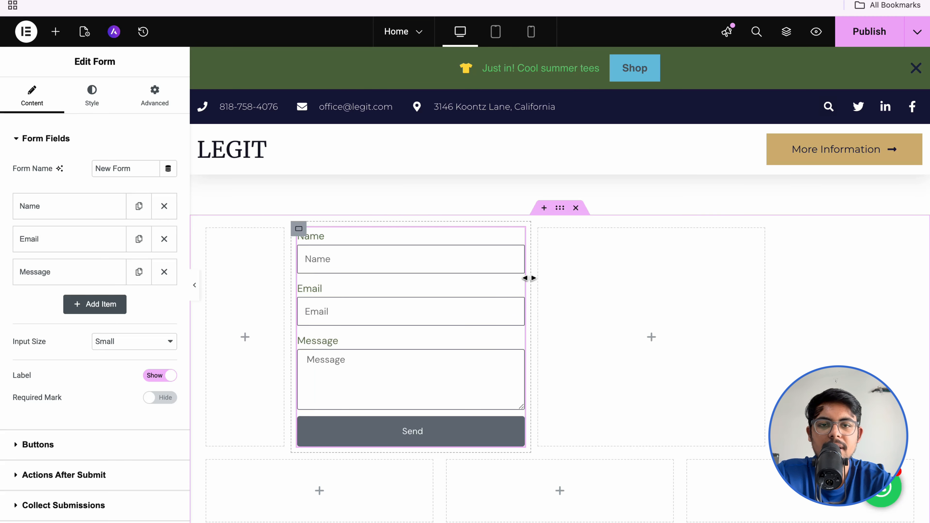
left_click_drag(529, 276, 702, 280)
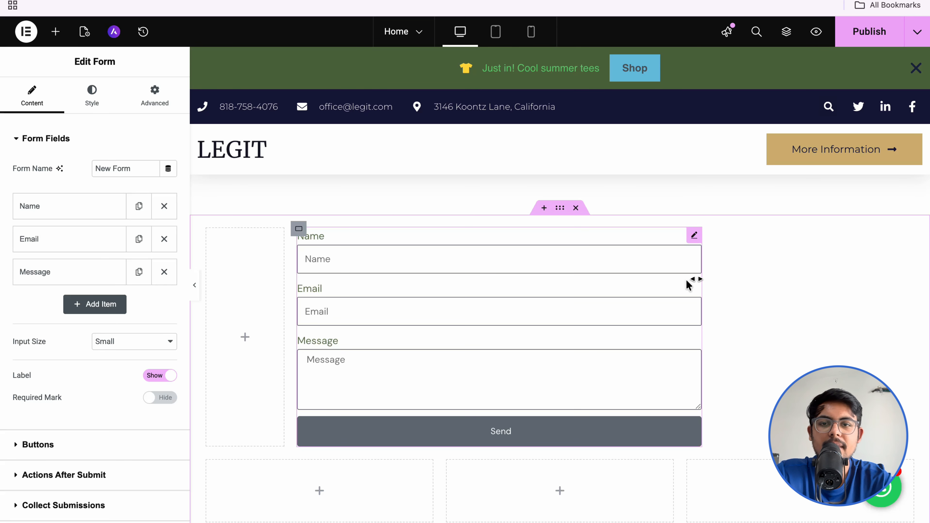
left_click_drag(283, 315, 332, 315)
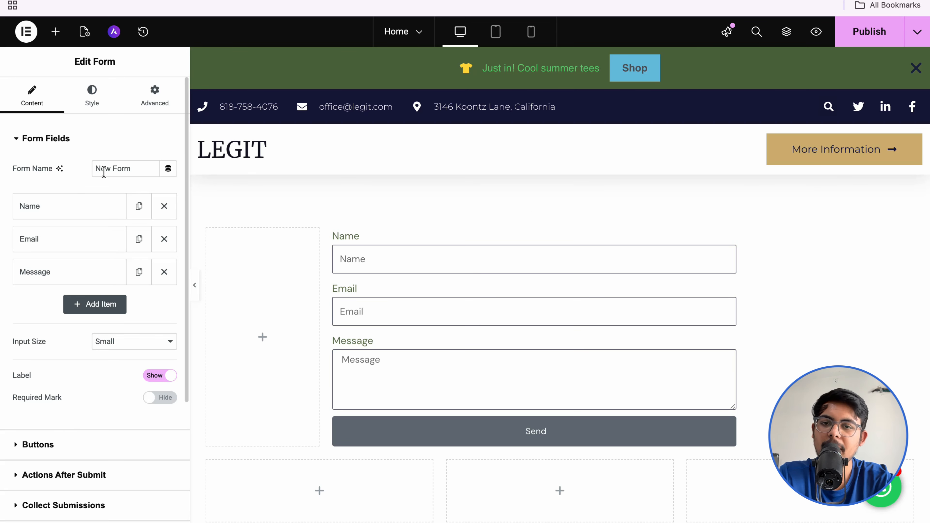
Step: Make the Name field required, keeping its type as Text
left_click(67, 208)
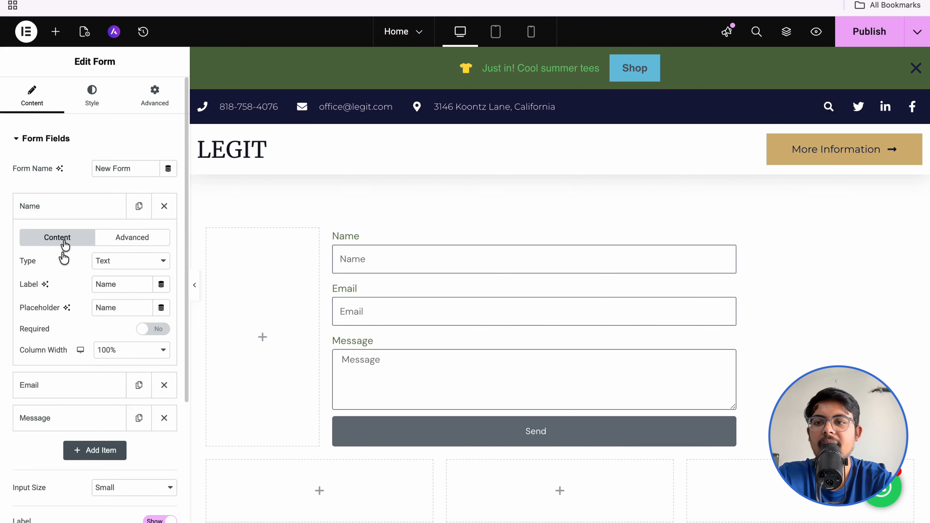
left_click(101, 265)
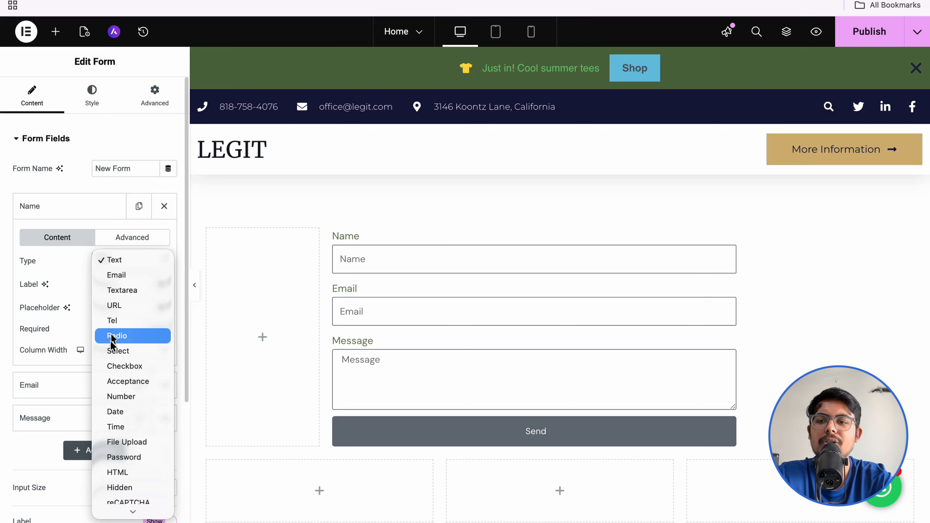
left_click(61, 267)
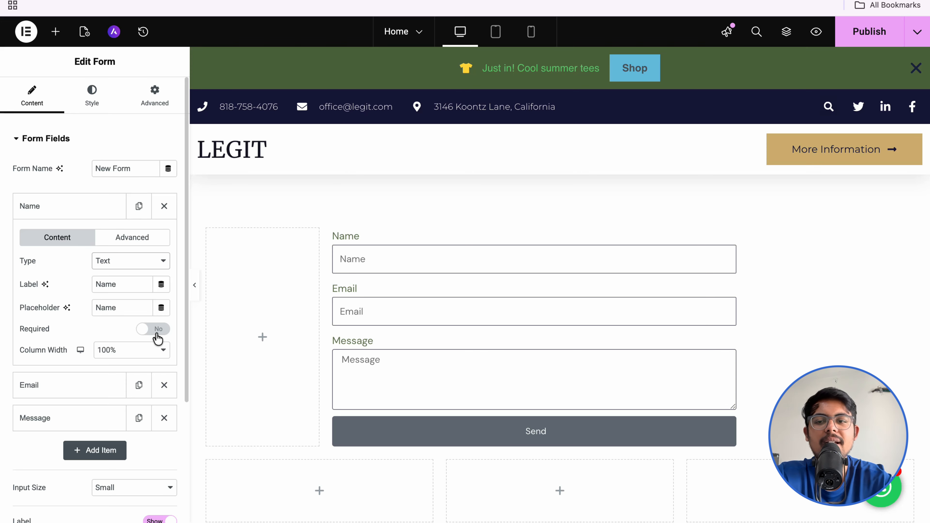
left_click(148, 332)
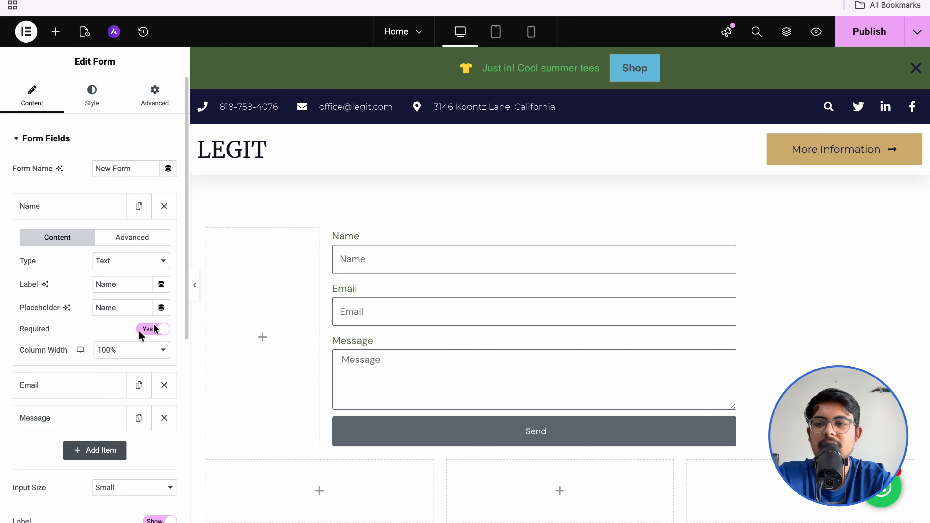
Step: Review the Email and Message field settings without changing them
left_click(66, 383)
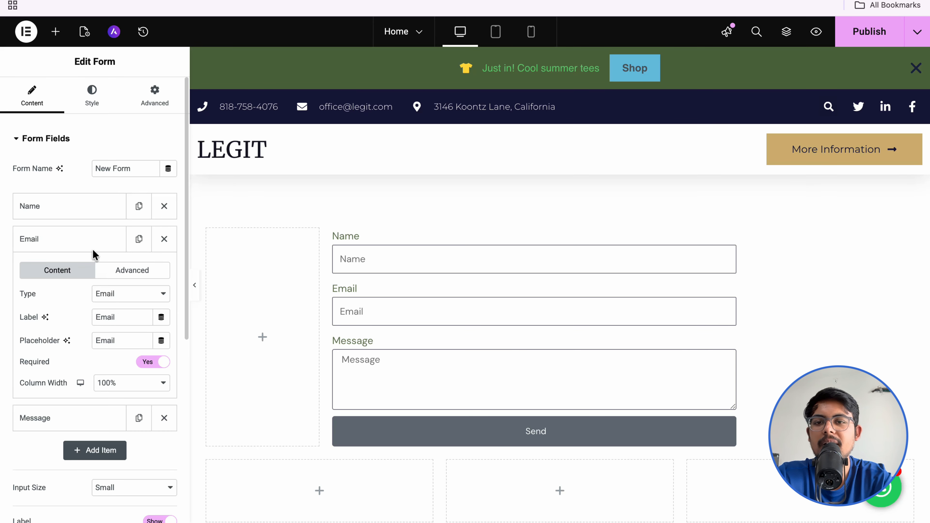
left_click(60, 412)
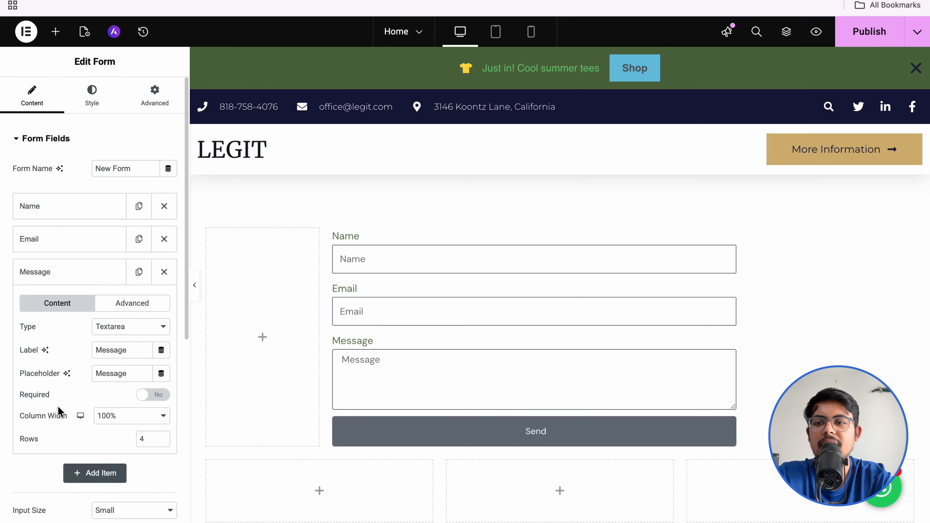
left_click(59, 270)
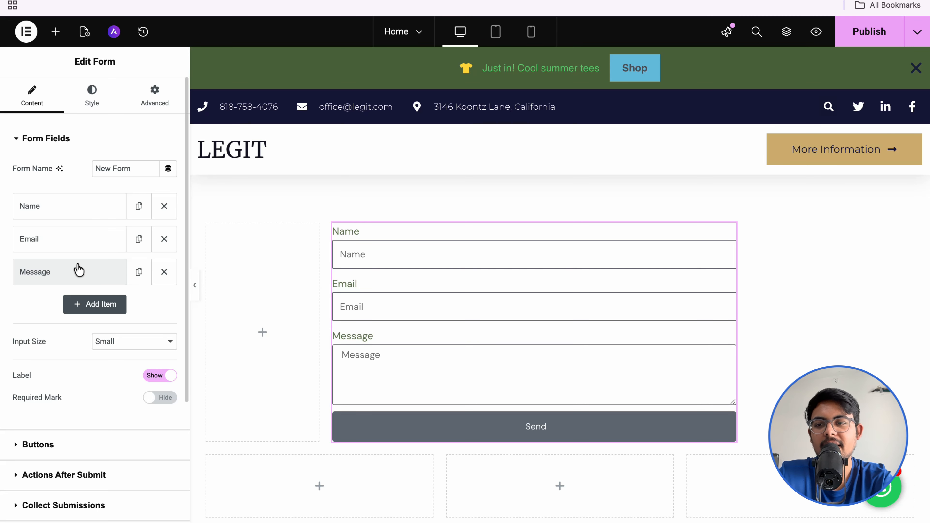
Step: Add a required Tel field labelled 'Phone Number' and move it above Message
left_click(81, 308)
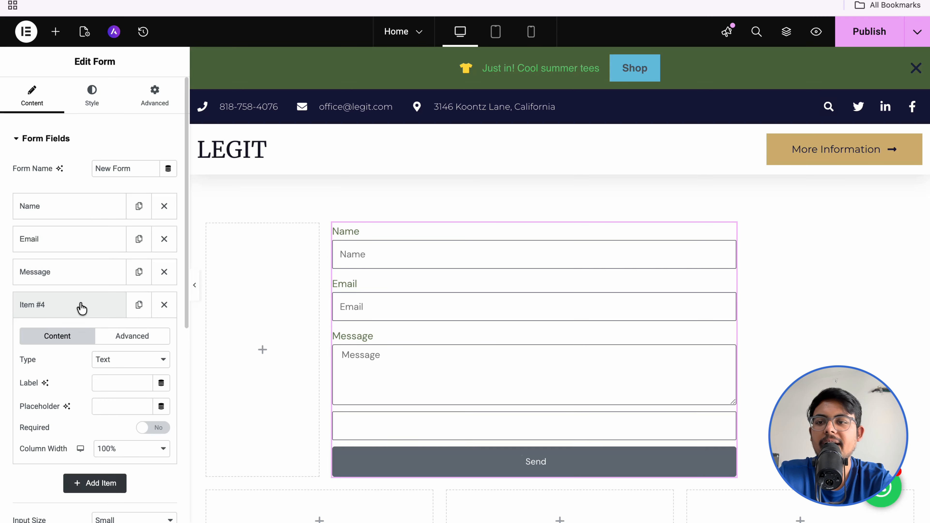
left_click(108, 364)
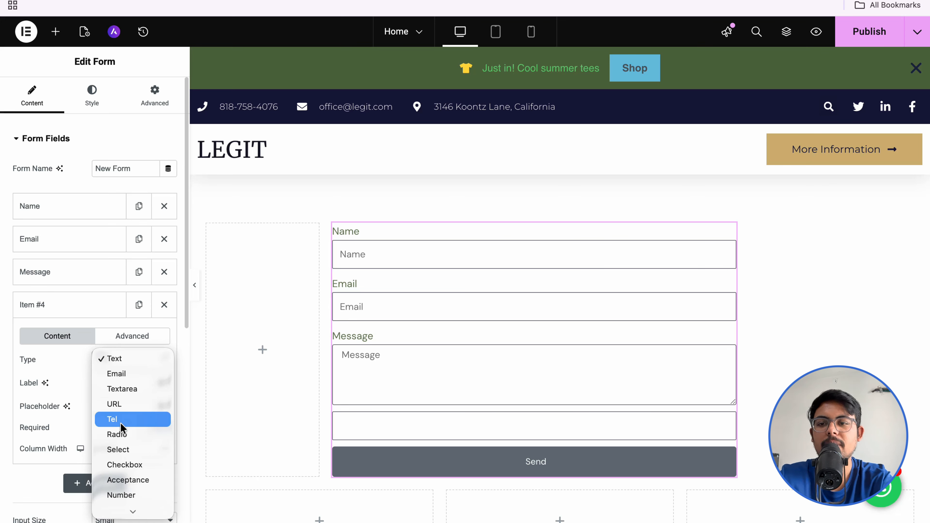
left_click(120, 422)
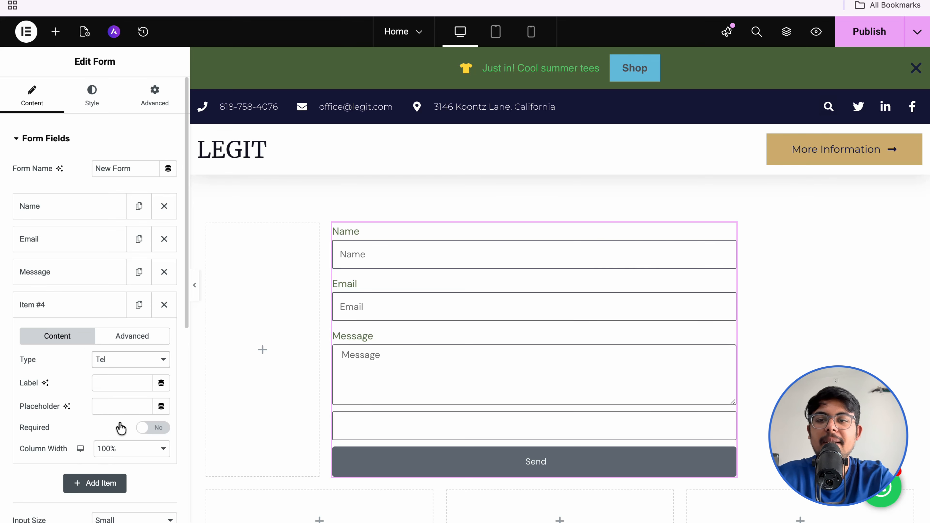
left_click(115, 384)
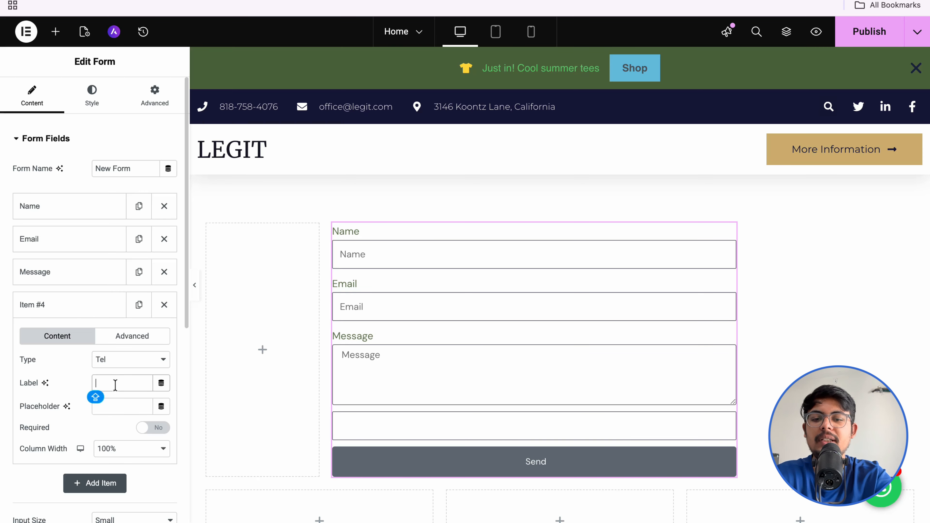
type("Phone Number")
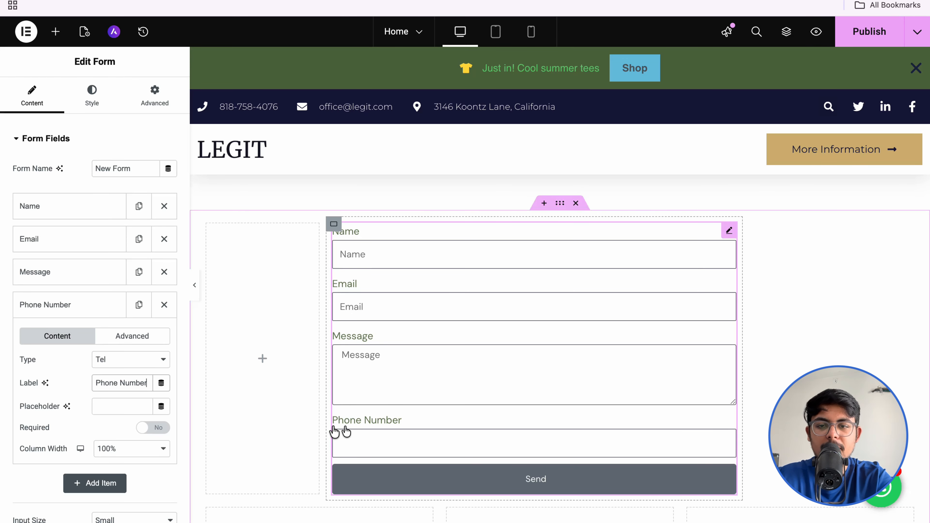
left_click(114, 407)
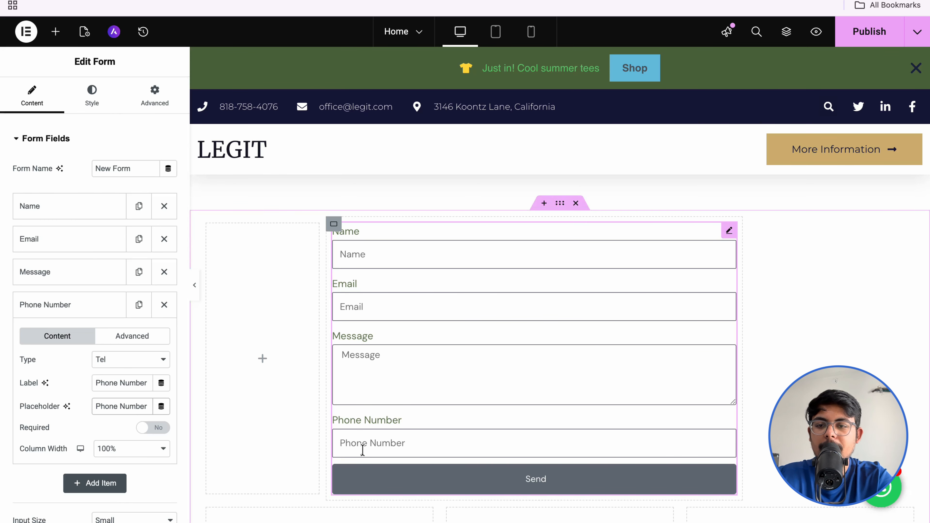
left_click(146, 430)
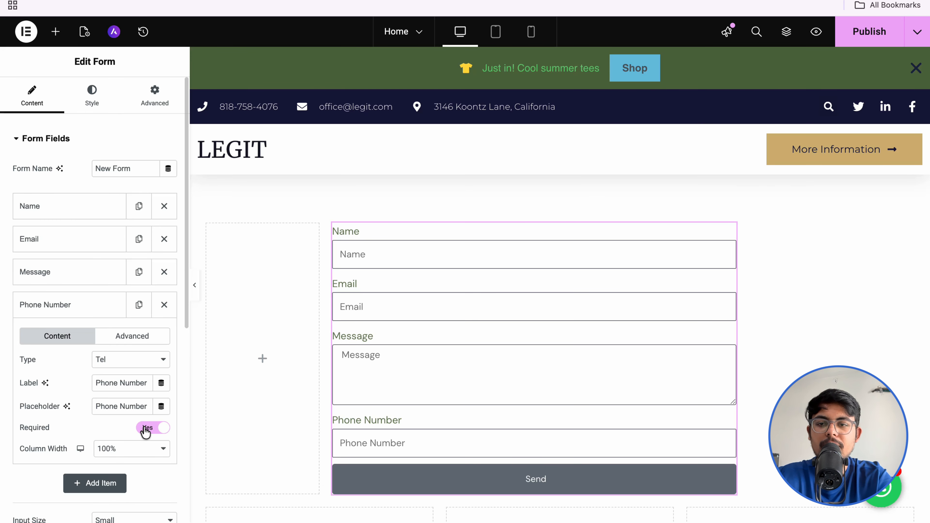
left_click(65, 308)
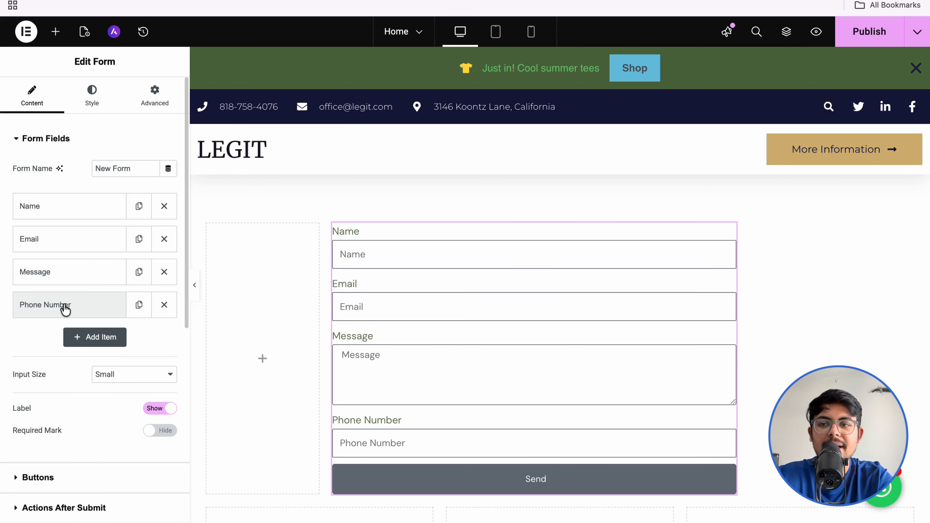
left_click_drag(65, 309, 62, 267)
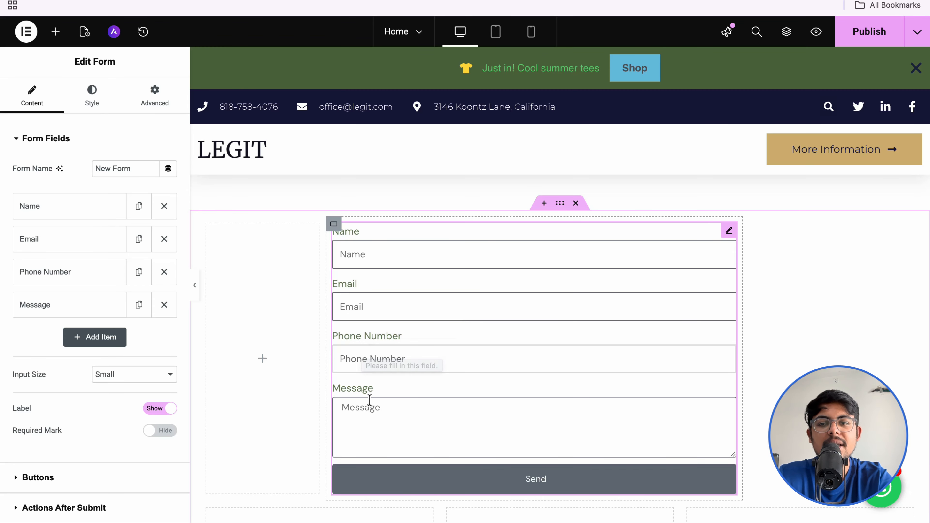
Step: Add a Step field and drag it between Email and Phone Number in the fields list
left_click(105, 342)
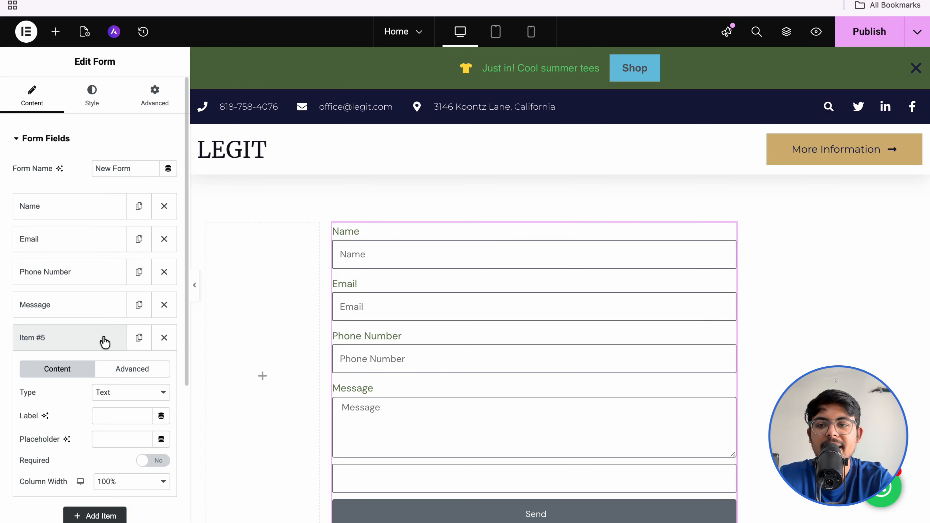
left_click(115, 397)
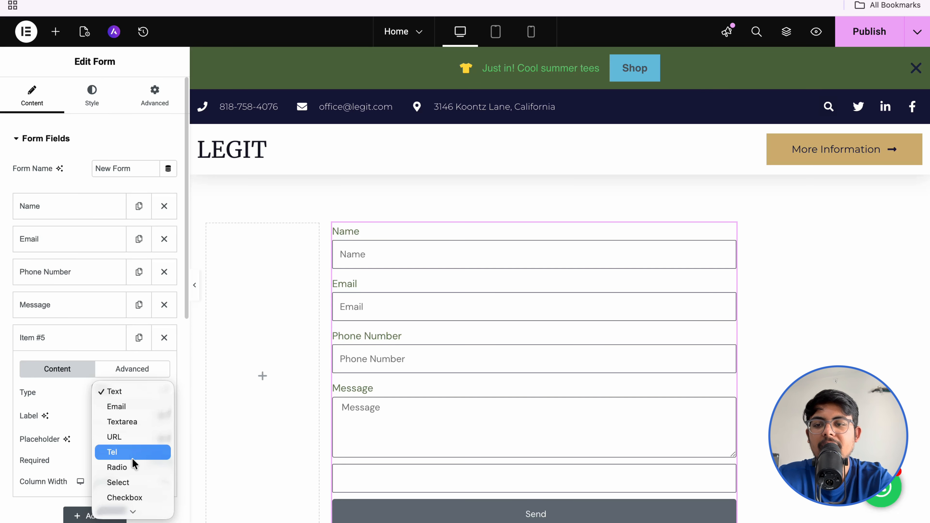
scroll(131, 458, "down", 5)
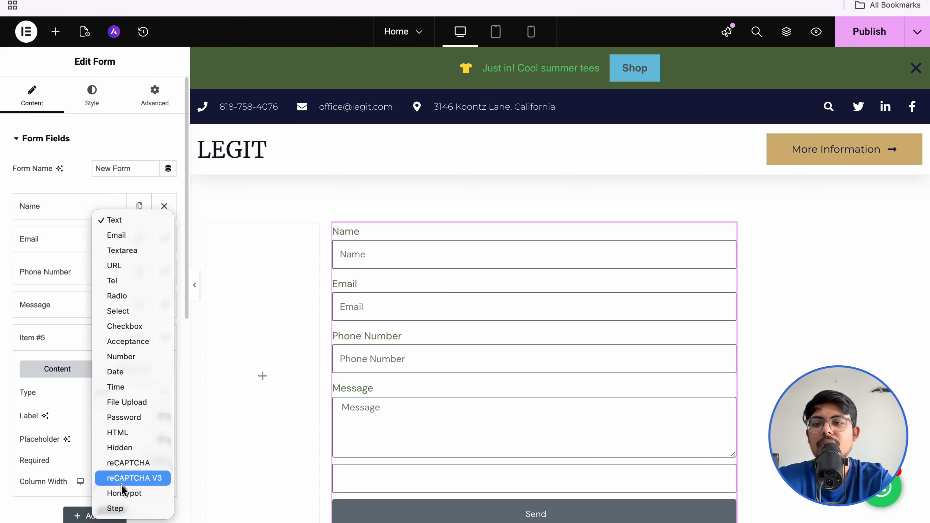
left_click(123, 509)
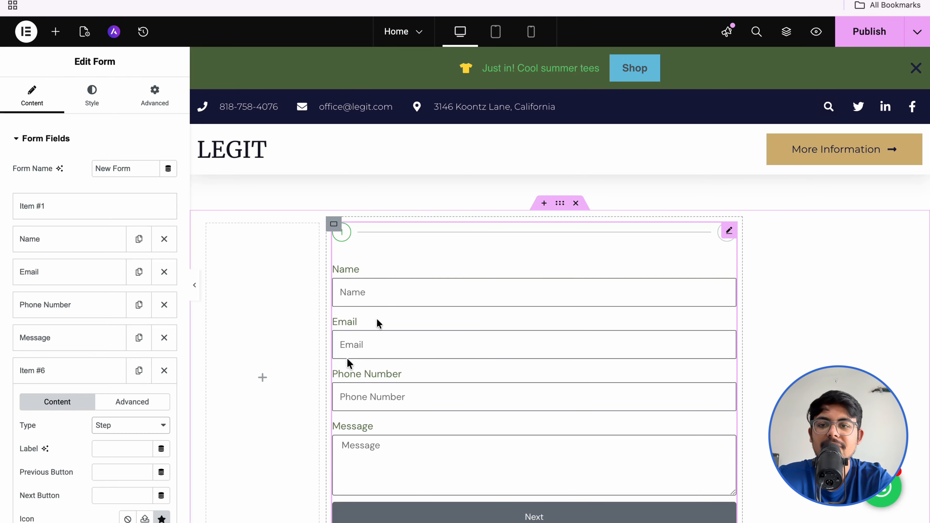
left_click(71, 377)
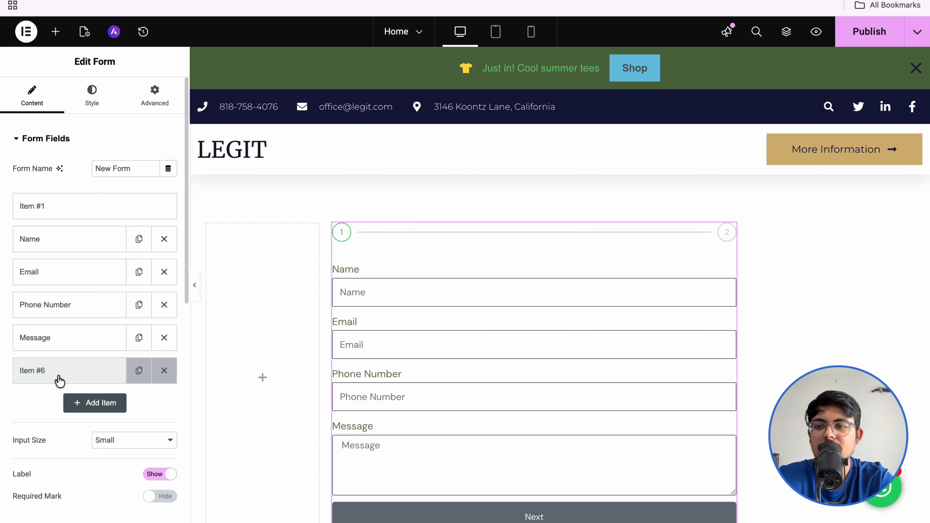
left_click_drag(59, 381, 47, 308)
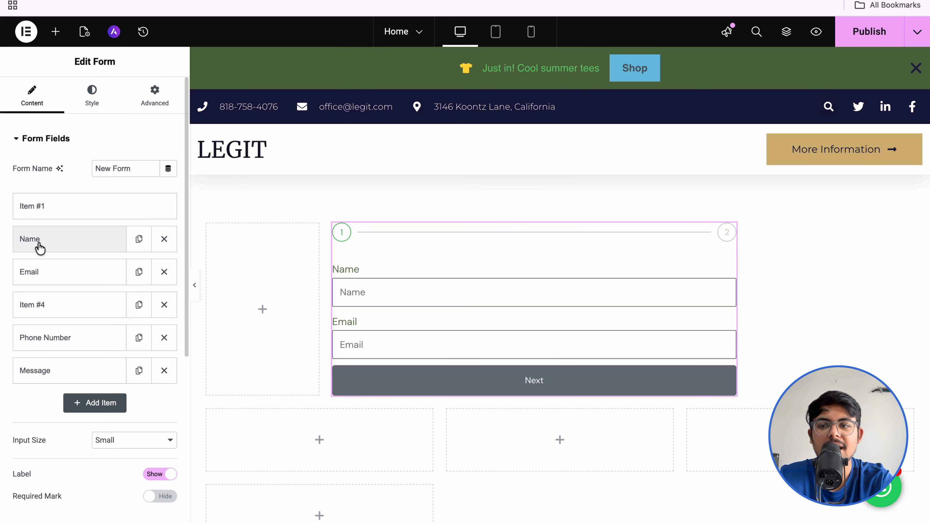
left_click(41, 273)
left_click(41, 274)
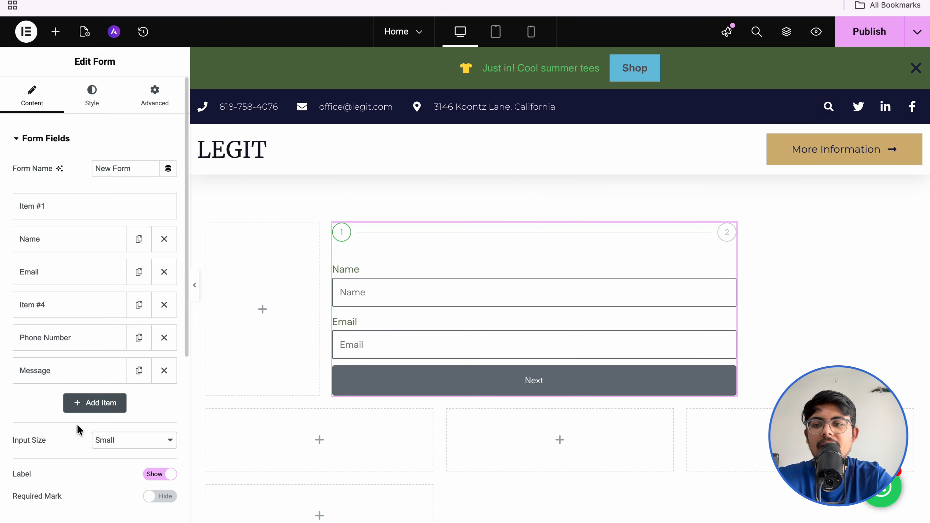
scroll(77, 425, "down", 5)
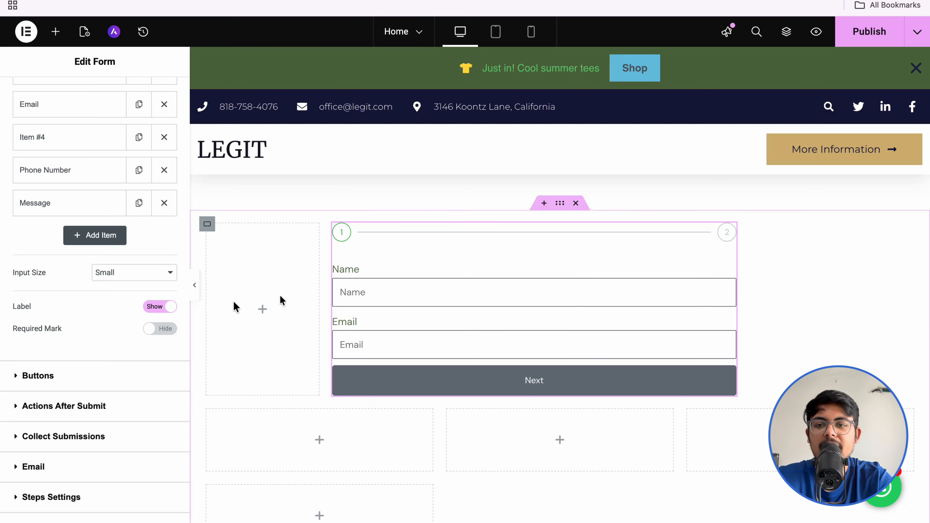
Step: Hide the field labels and set the form buttons to Small size
left_click(167, 308)
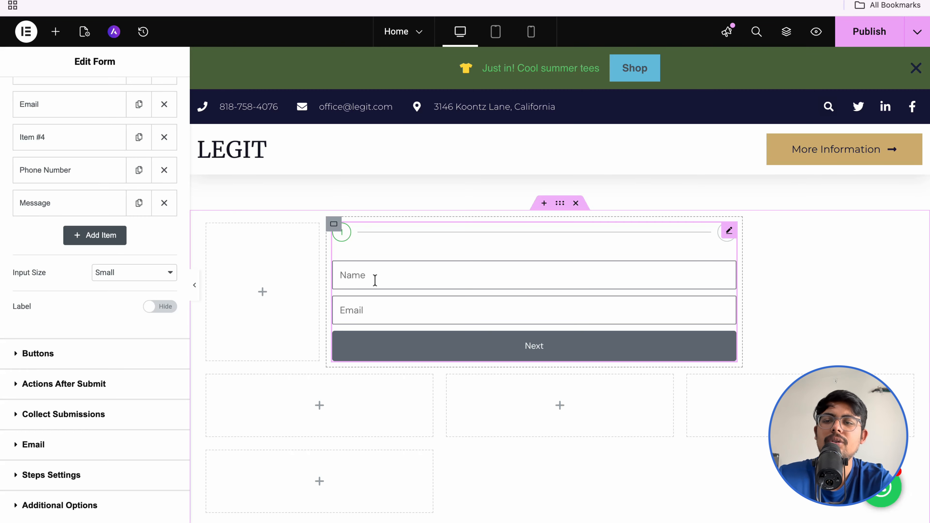
left_click(121, 353)
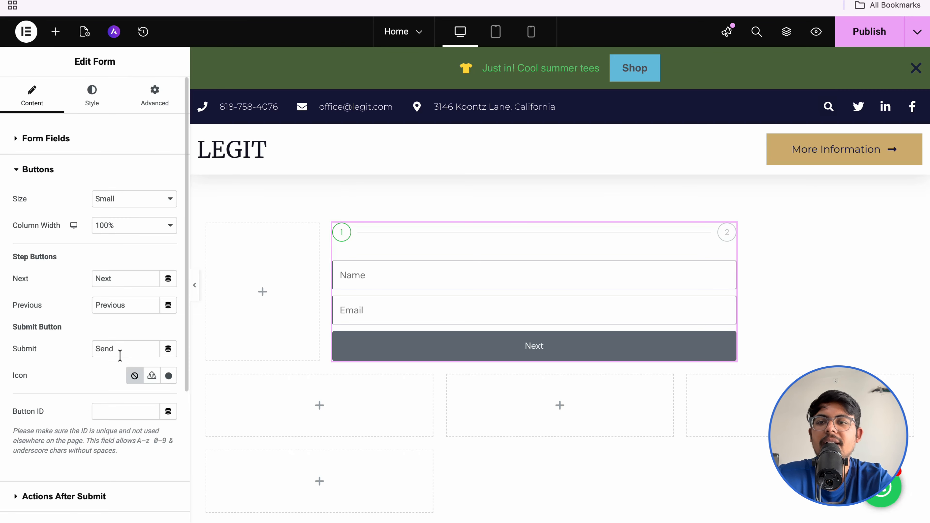
left_click(121, 199)
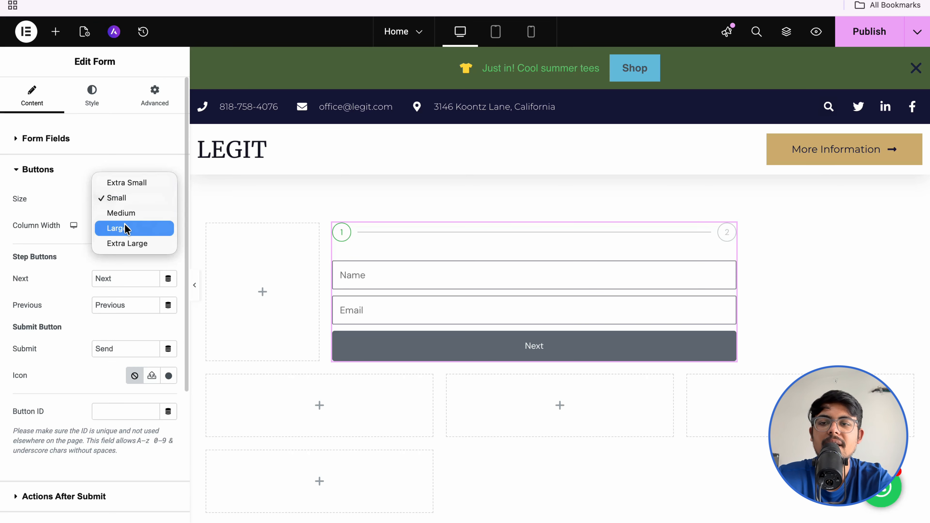
left_click(126, 214)
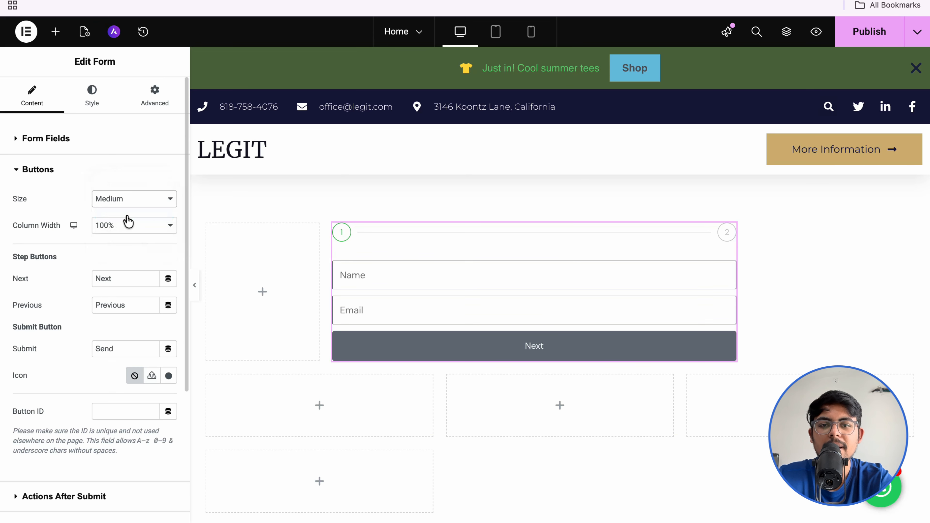
left_click(128, 198)
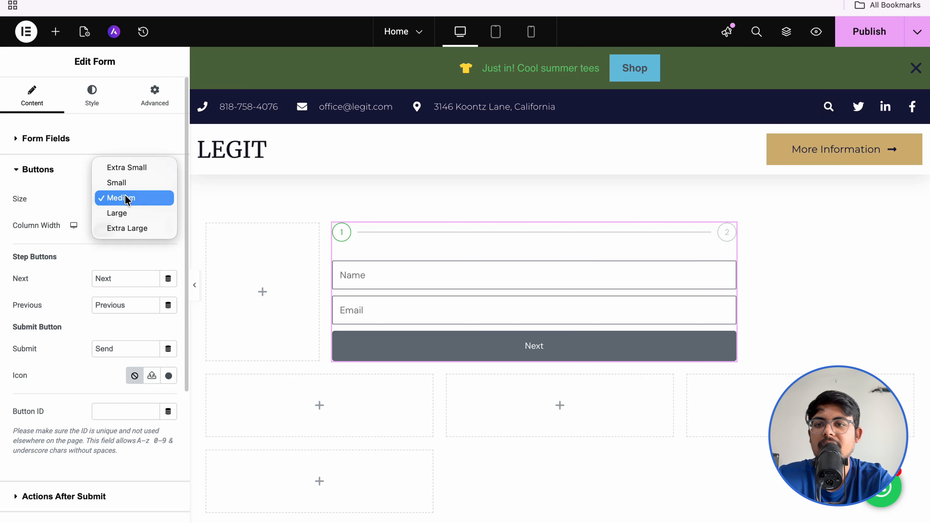
left_click(126, 225)
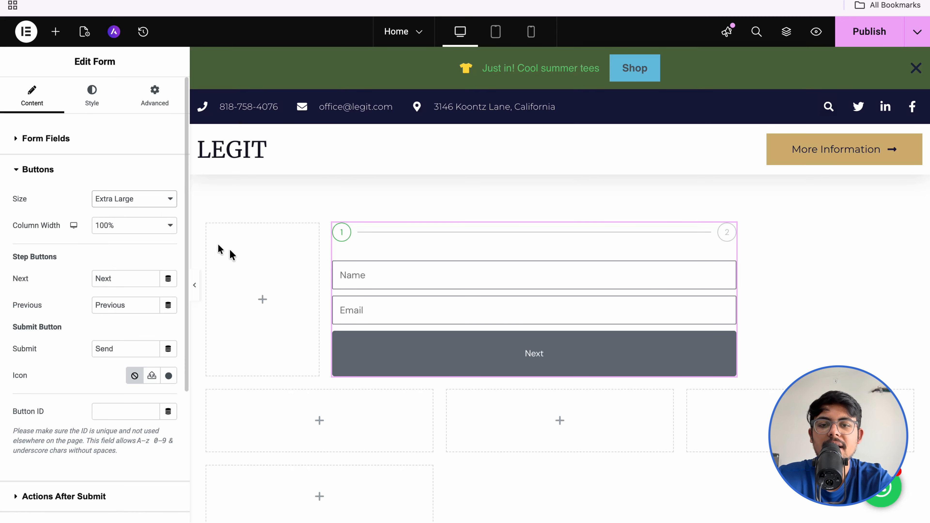
left_click(123, 201)
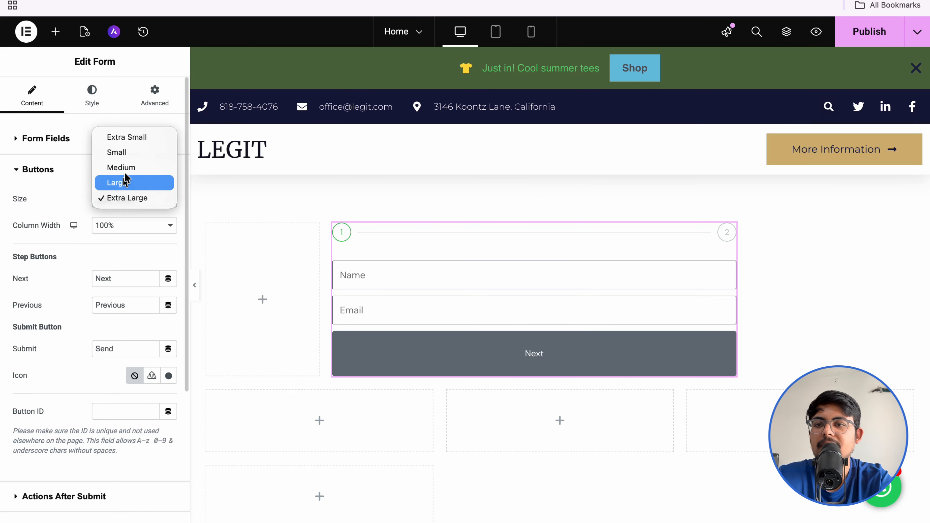
left_click(124, 150)
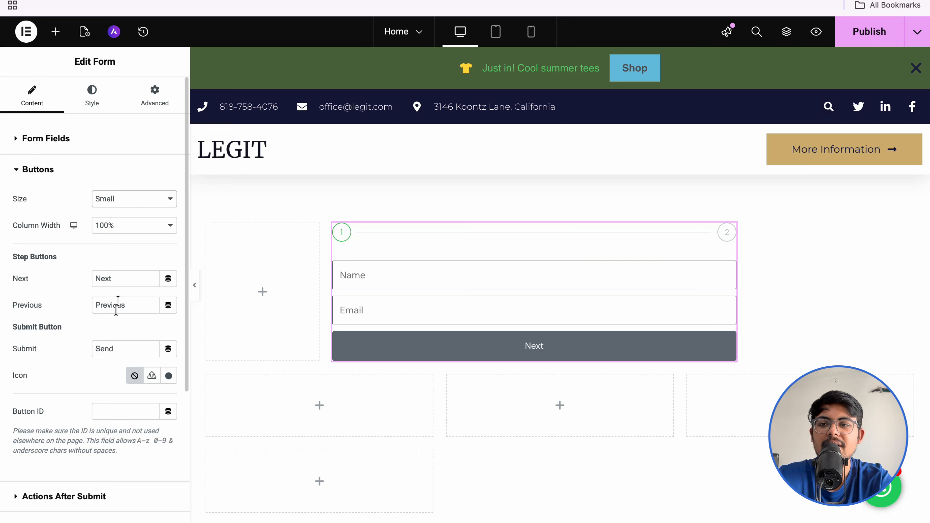
Step: Keep the Next label as is and change the submit button text from Send to SUBMIT
left_click(116, 278)
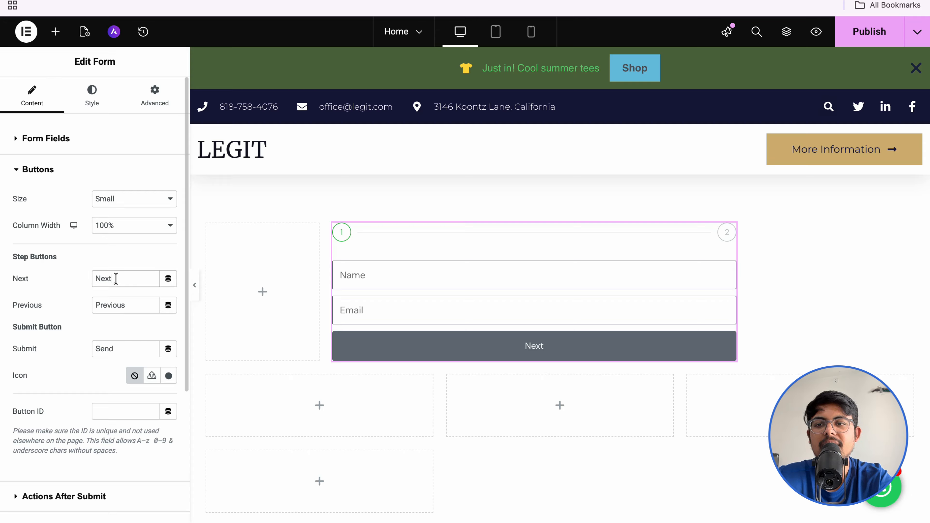
key("BackSpace")
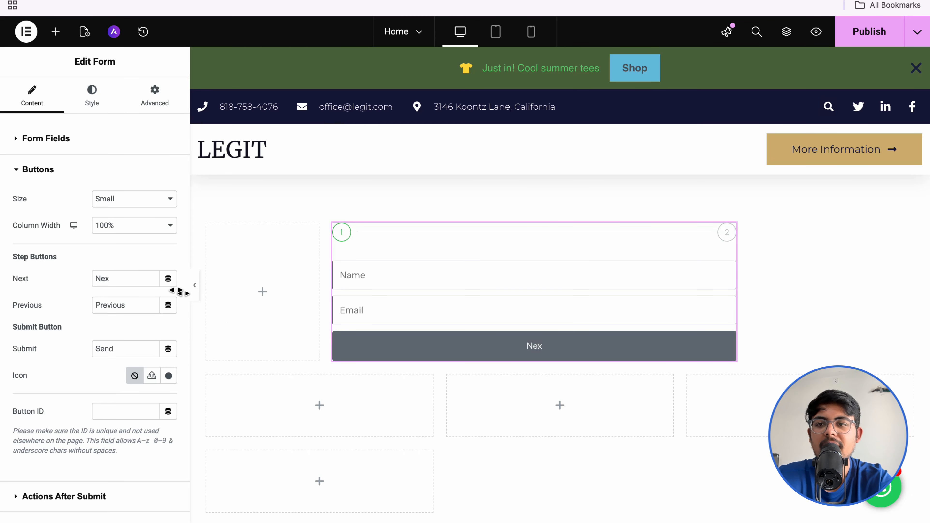
left_click(127, 282)
type("t")
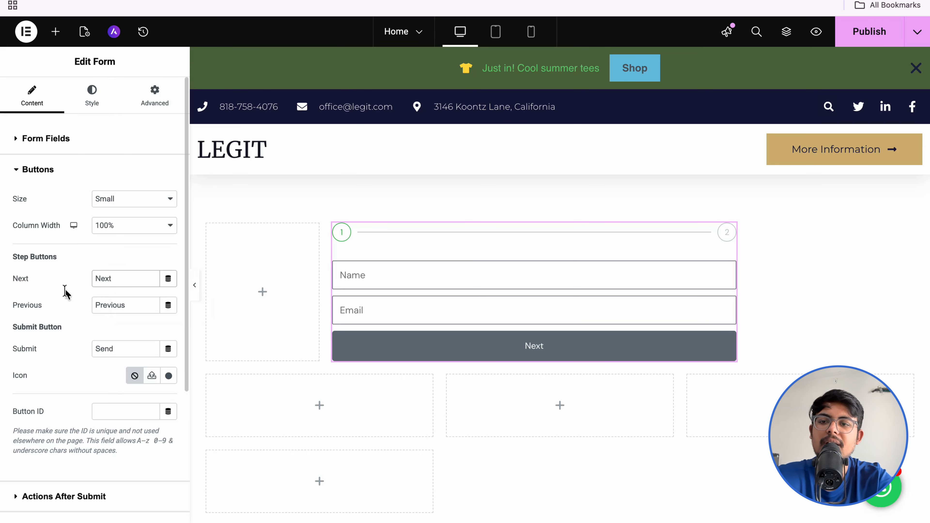
left_click(65, 295)
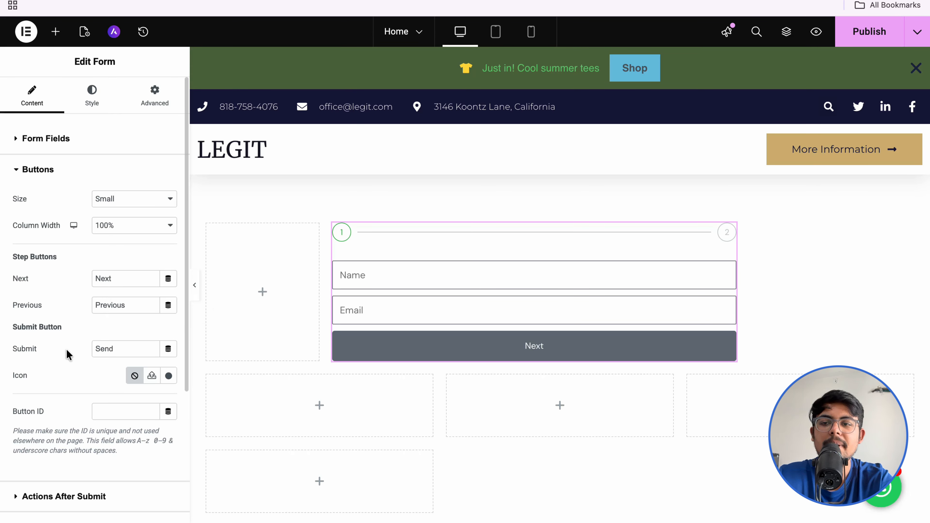
double_click(106, 348)
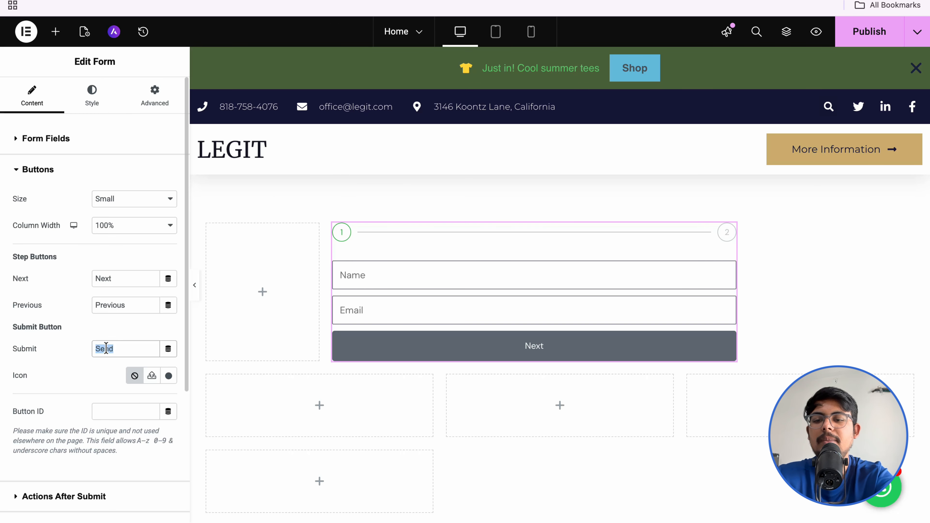
type("SUBMIT")
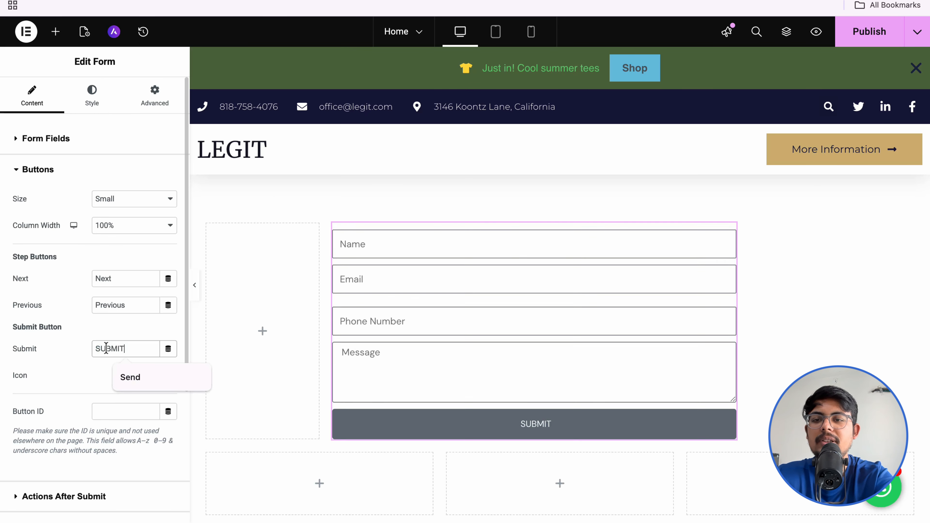
left_click(69, 332)
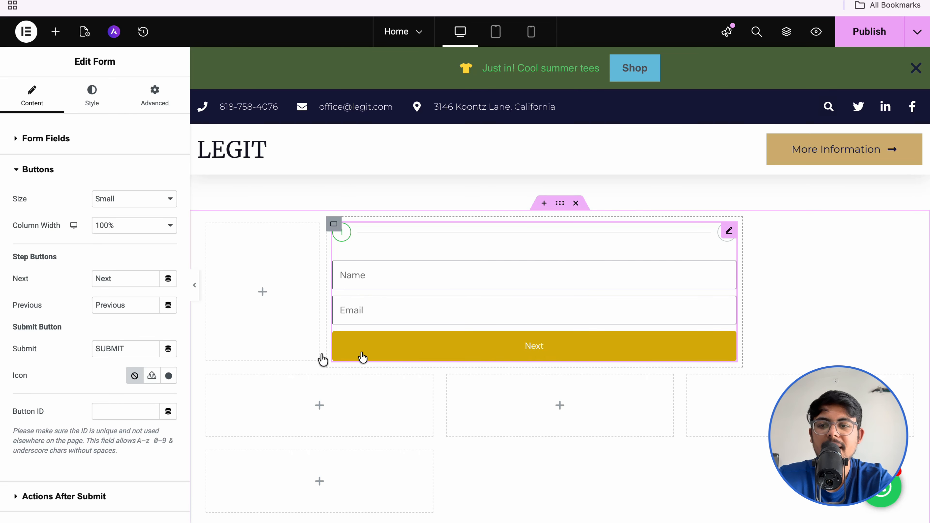
scroll(91, 405, "down", 2)
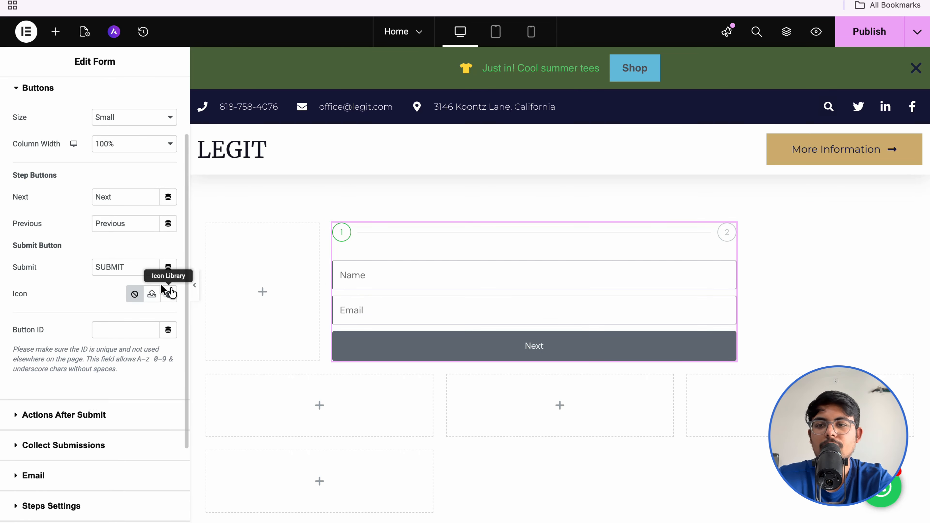
Step: Expand Actions After Submit and browse the Add Action list, keeping only Collect Submissions and Email
left_click(96, 417)
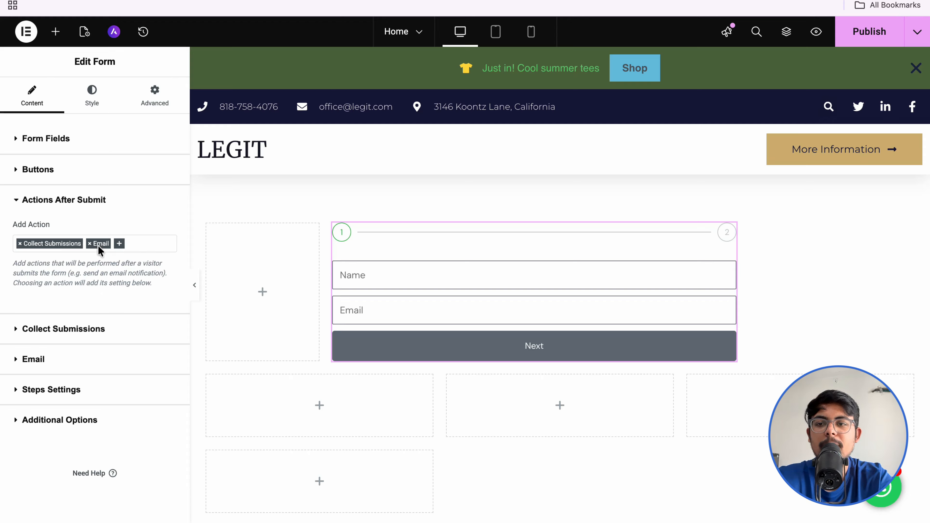
left_click(120, 244)
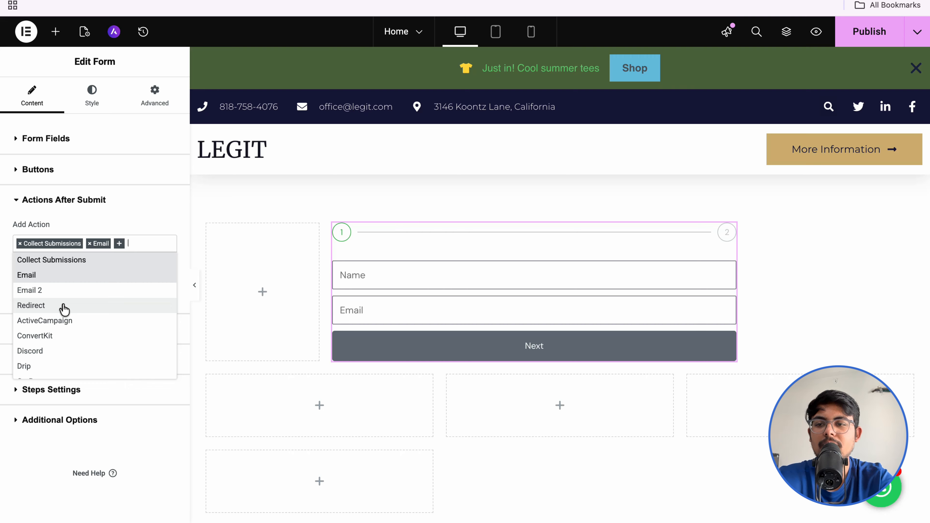
scroll(65, 339, "down", 1)
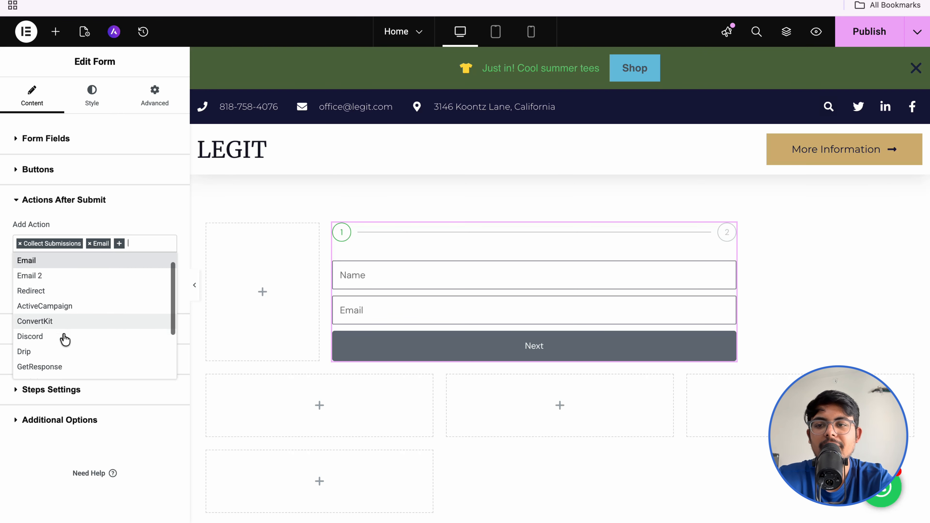
scroll(65, 339, "down", 1)
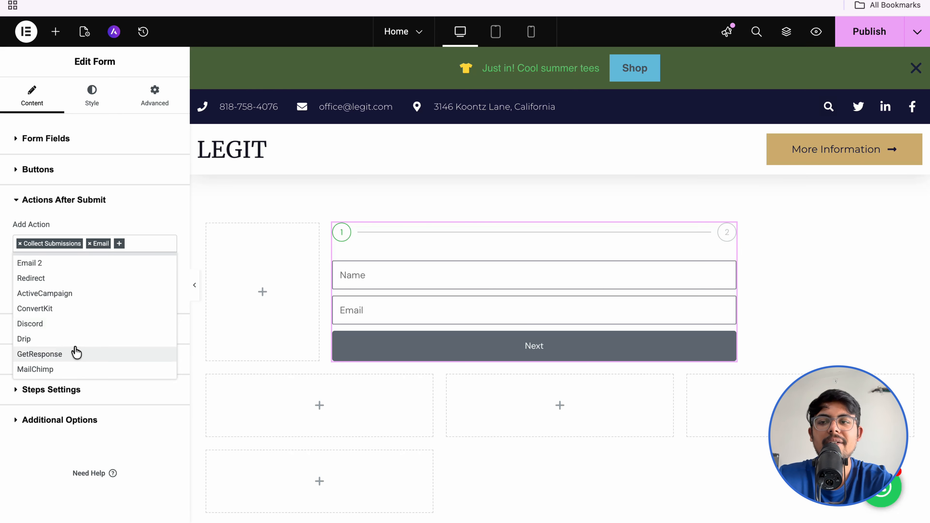
scroll(73, 353, "up", 2)
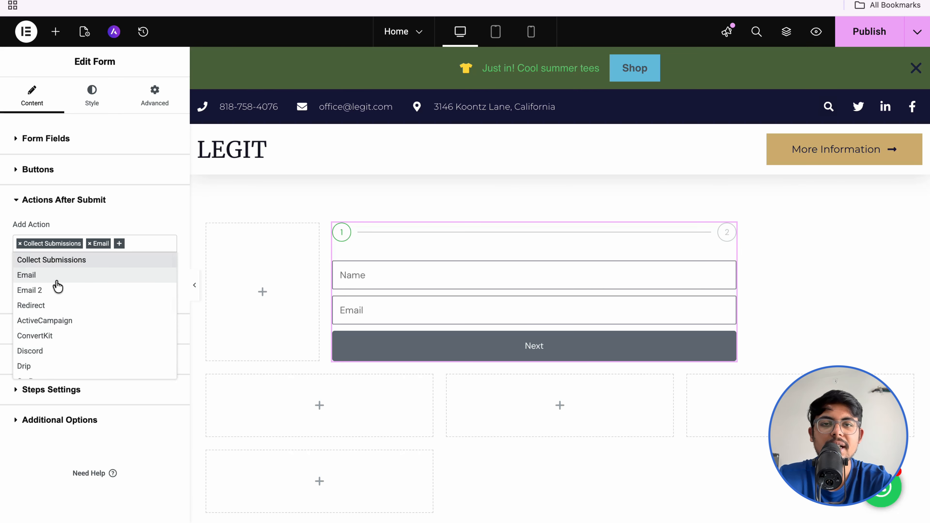
left_click(122, 225)
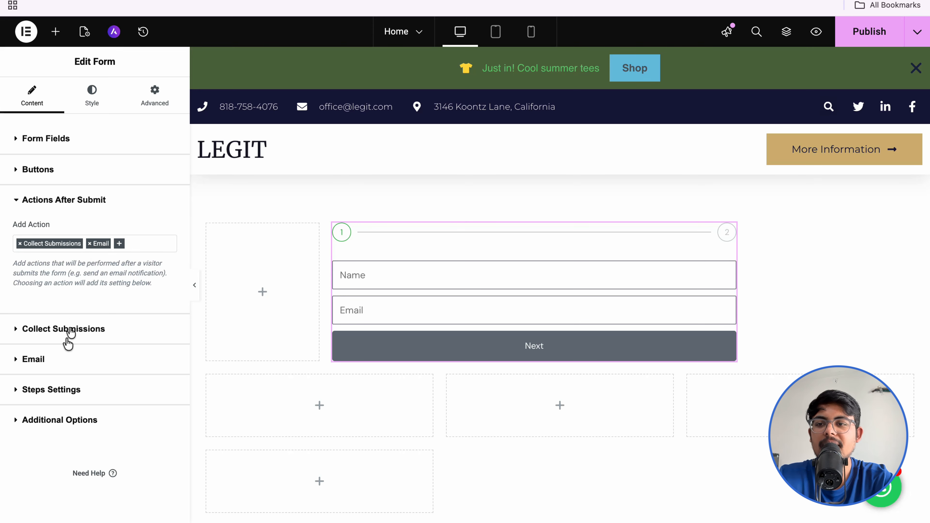
Step: Edit the Email action's subject line and keep its current reply-to address
left_click(34, 359)
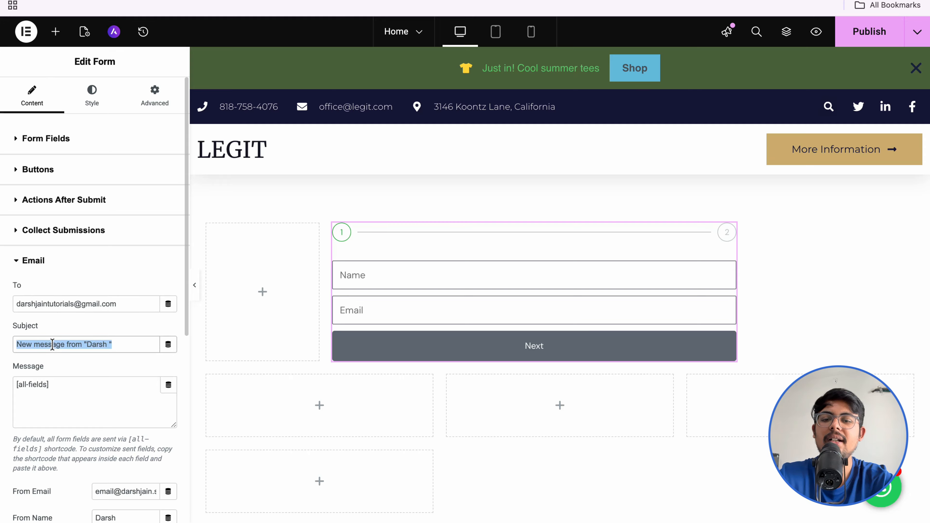
key("Left")
key("Caps_Lock")
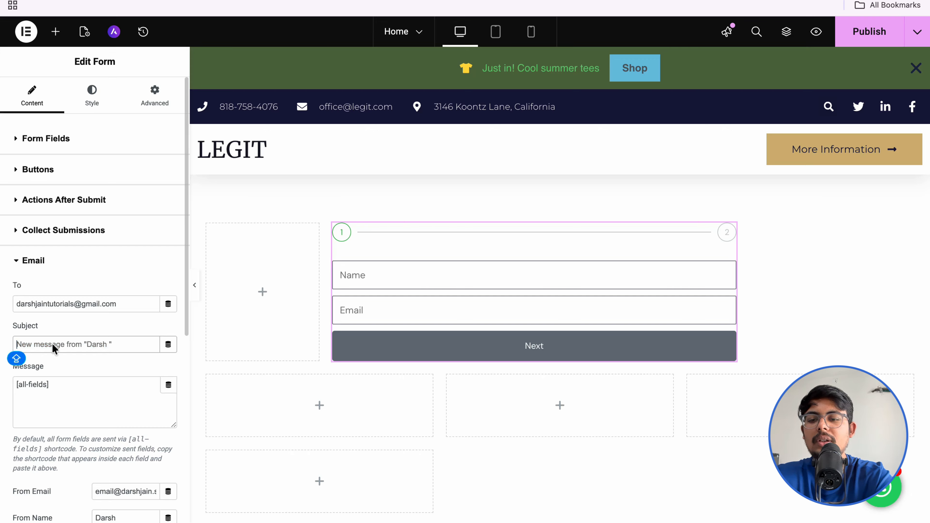
type("Website Enquiry")
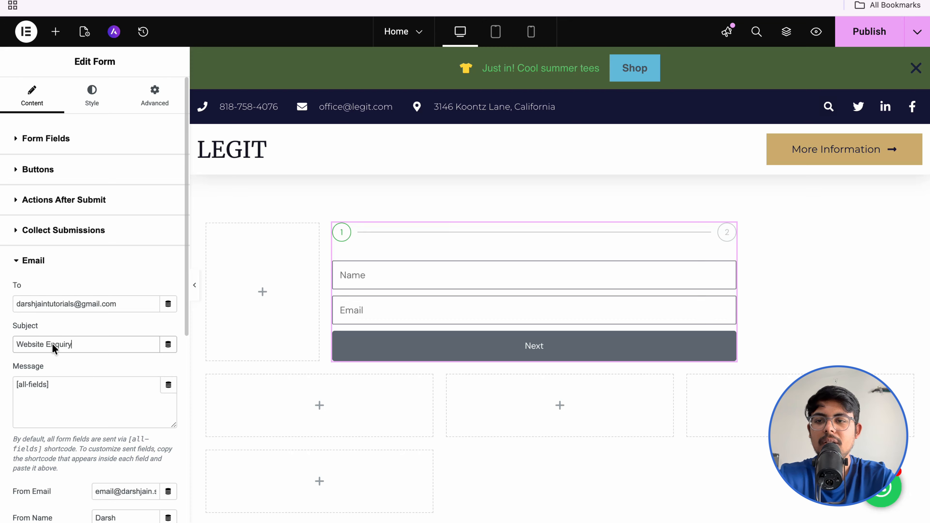
left_click(62, 330)
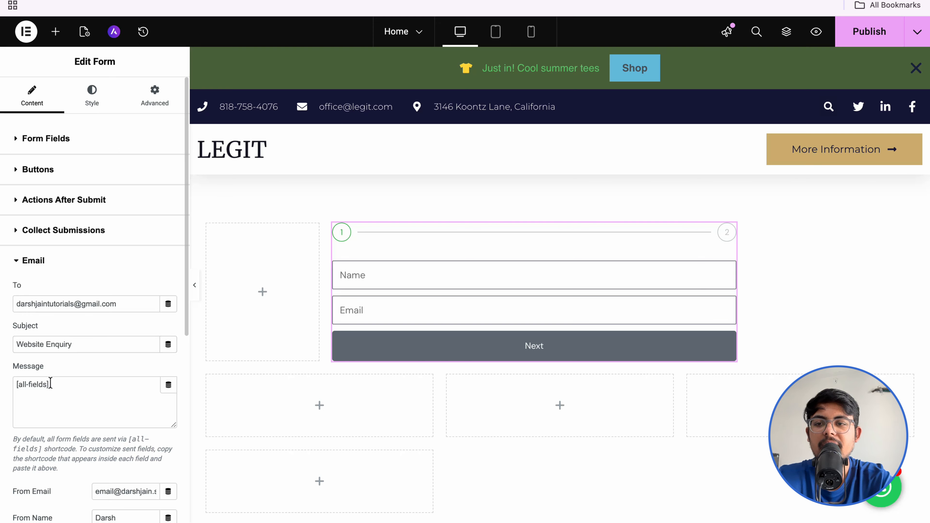
scroll(63, 383, "down", 5)
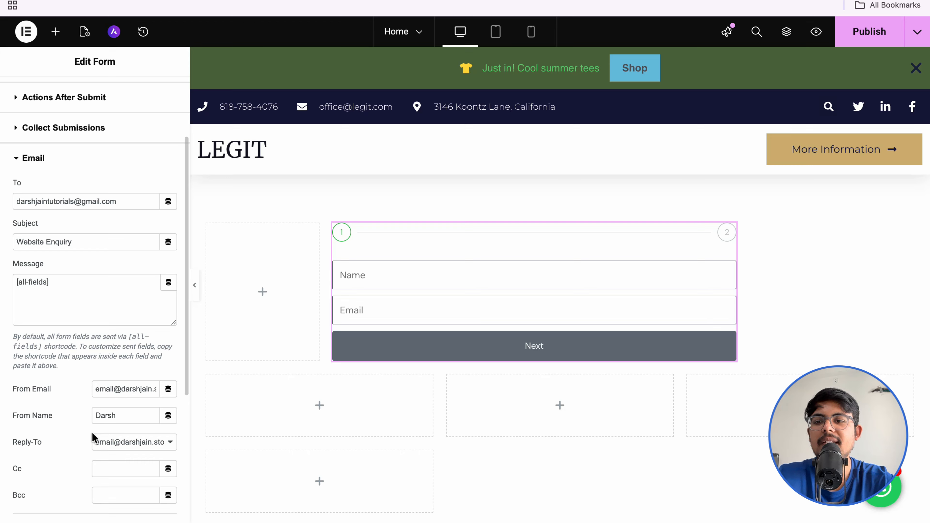
scroll(93, 436, "down", 3)
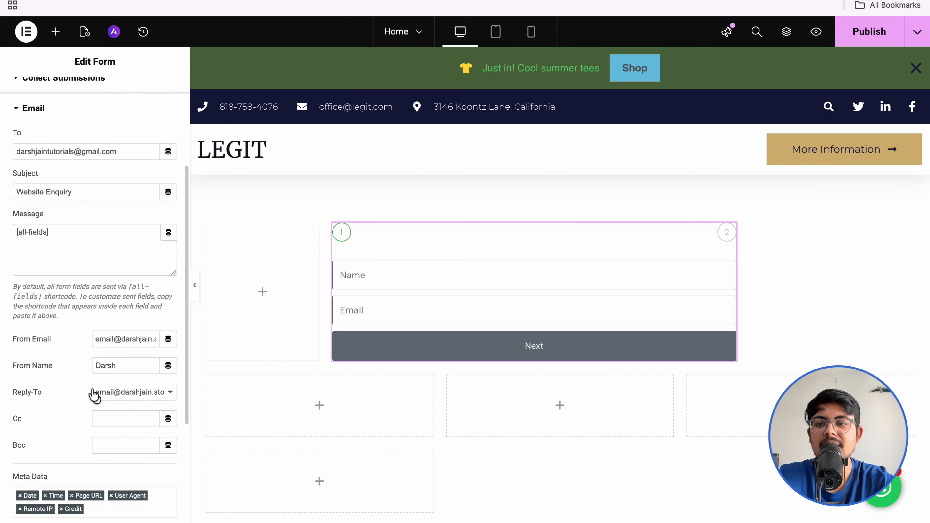
left_click(116, 393)
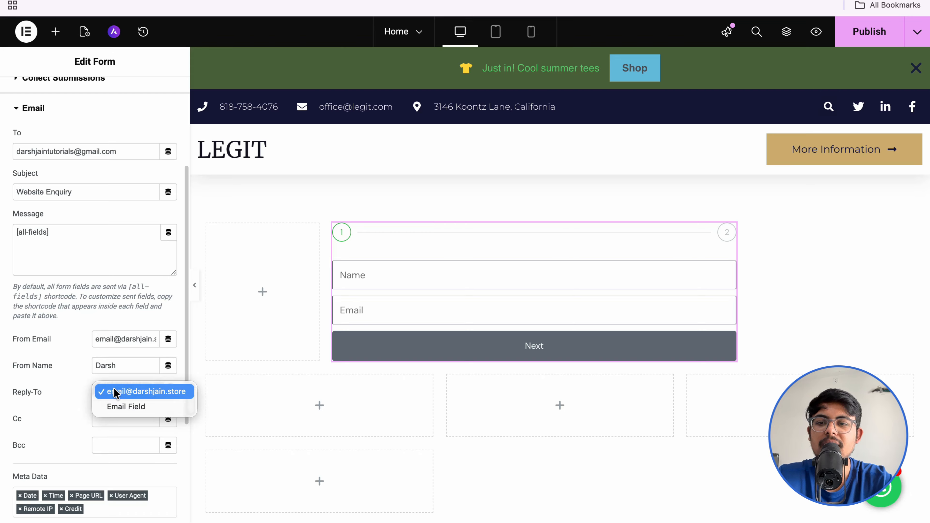
left_click(115, 392)
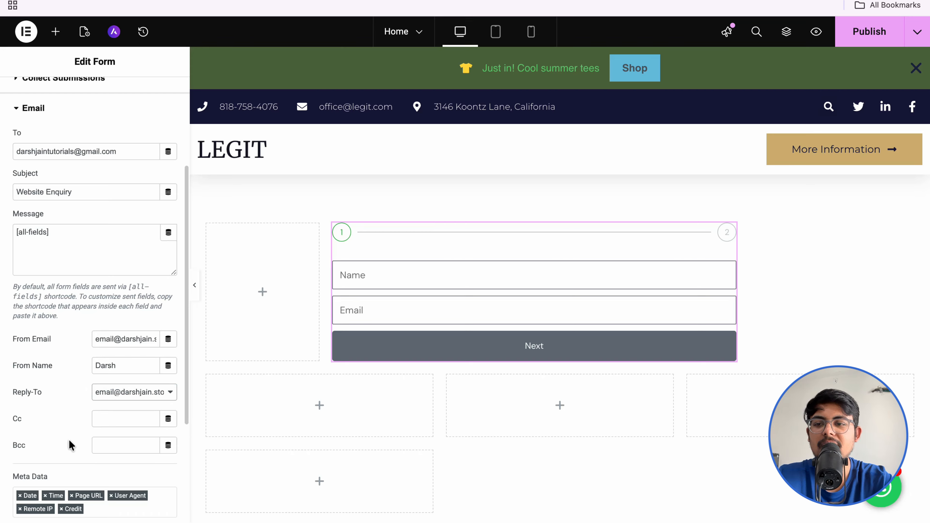
scroll(70, 443, "down", 5)
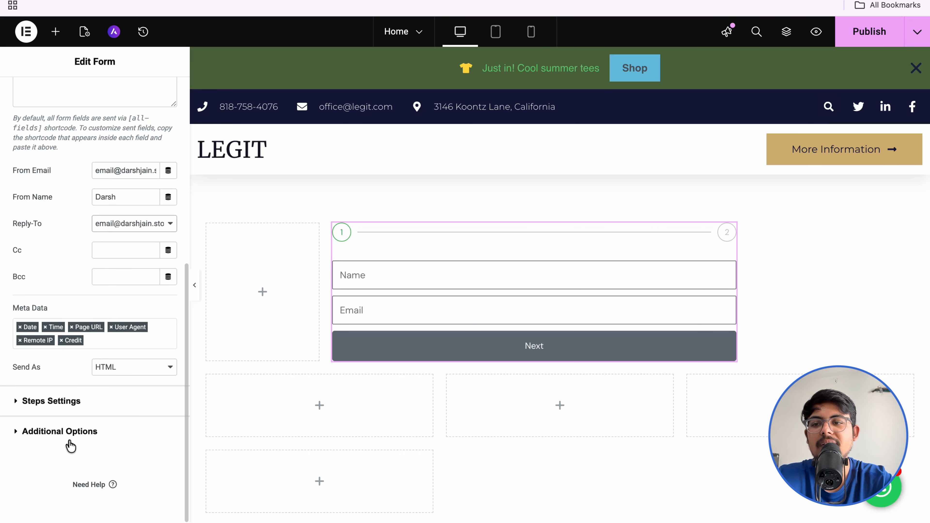
Step: Keep the step indicators as Number & Text, then expand and collapse Additional Options
left_click(27, 402)
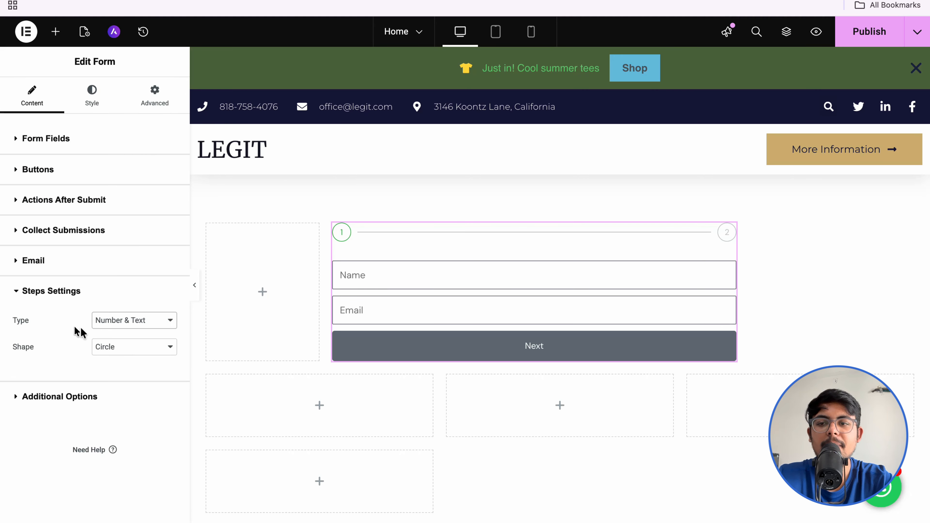
left_click(127, 326)
left_click(127, 326)
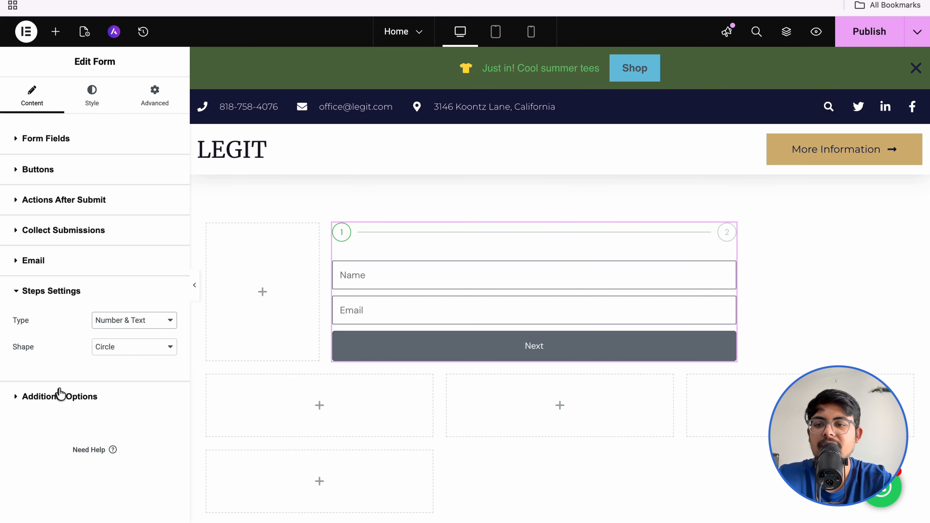
left_click(68, 398)
scroll(82, 378, "down", 1)
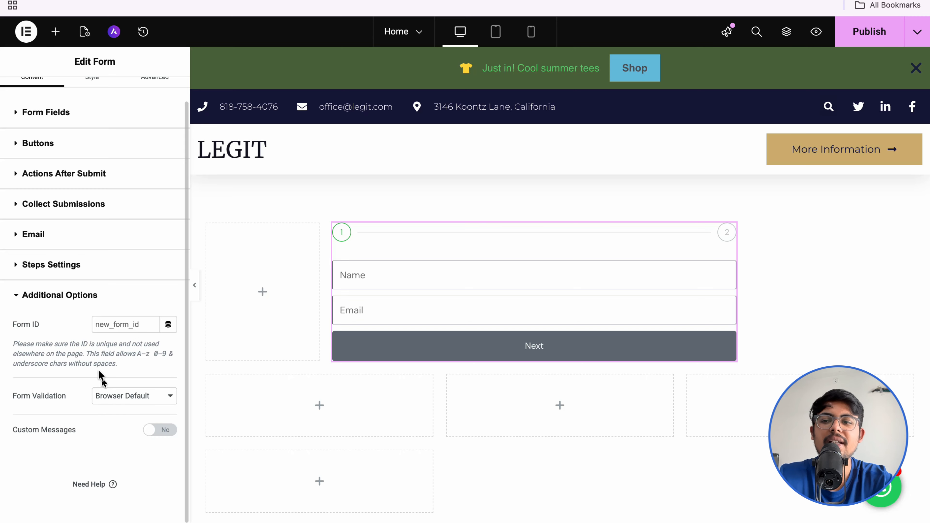
left_click(49, 296)
left_click(91, 99)
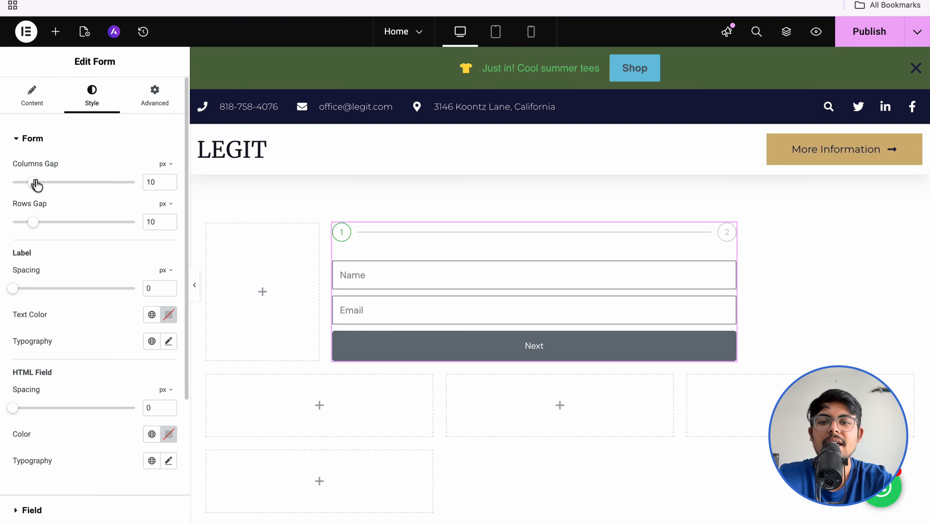
Step: Set the form's Columns Gap to 14 px and Rows Gap to 26 px
mouse_move(36, 185)
left_mouse_down()
mouse_move(60, 187)
mouse_move(42, 189)
left_mouse_up()
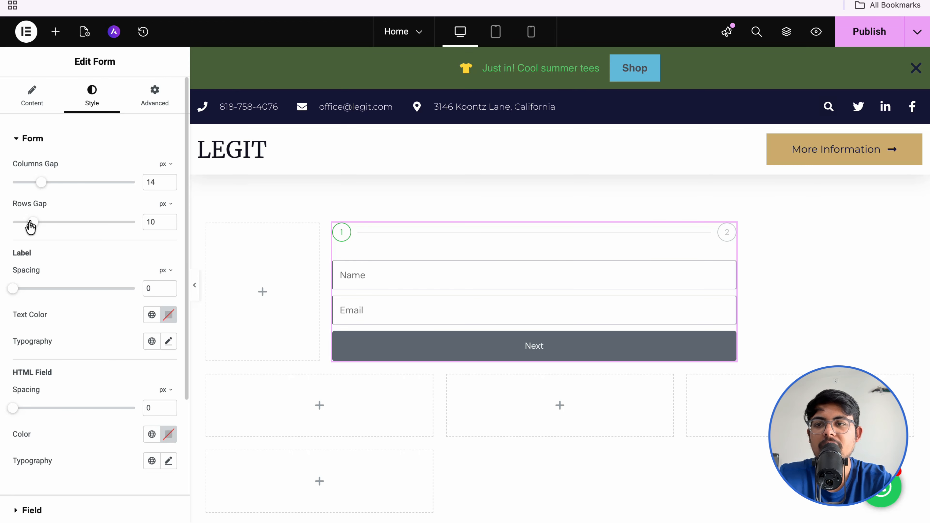
left_click_drag(30, 226, 63, 236)
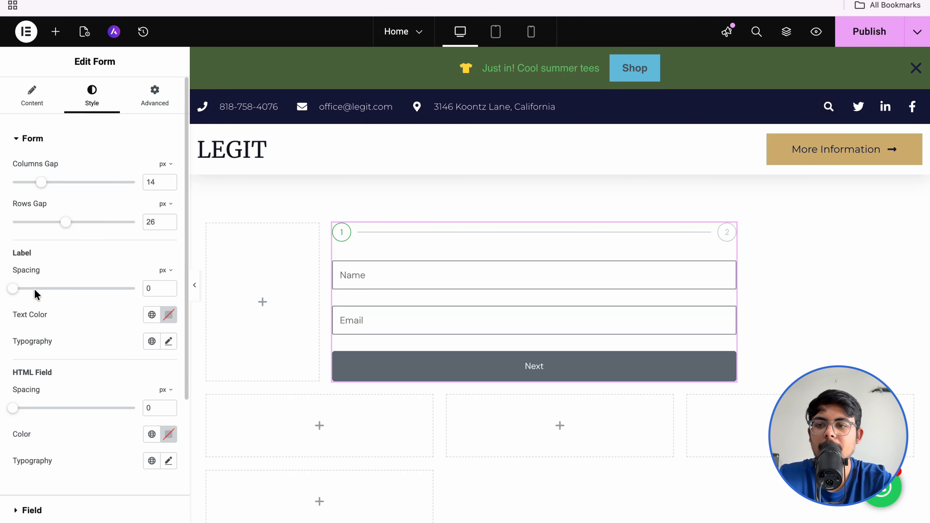
scroll(36, 294, "down", 5)
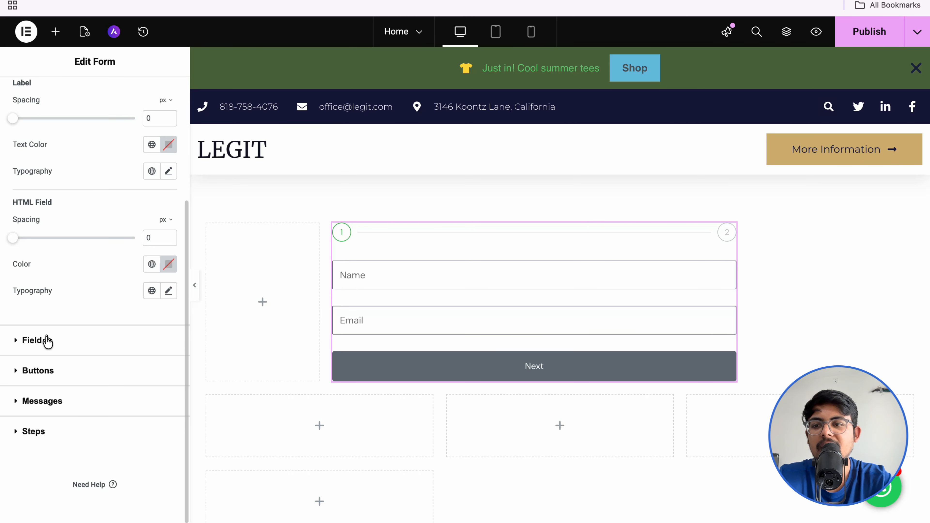
Step: Try Primary and Accent as the field background colour, then clear it to plain white
left_click(44, 340)
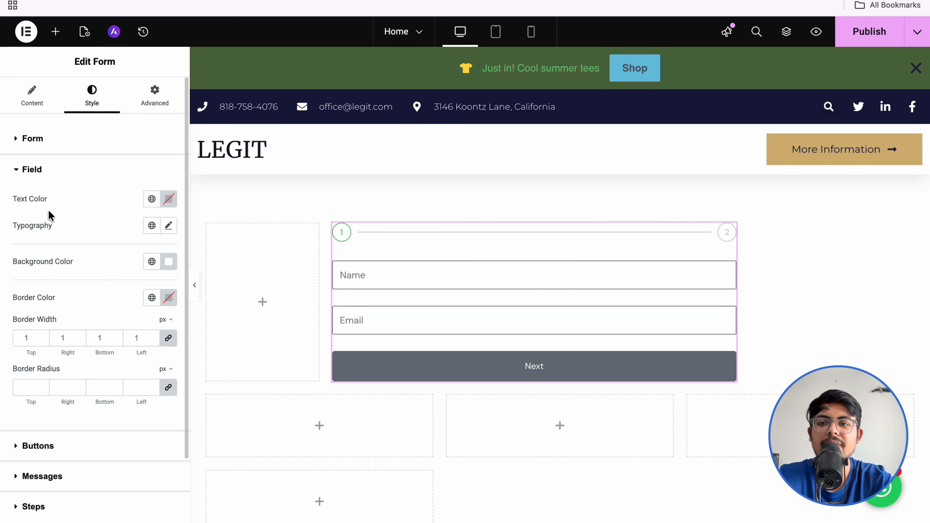
left_click(376, 278)
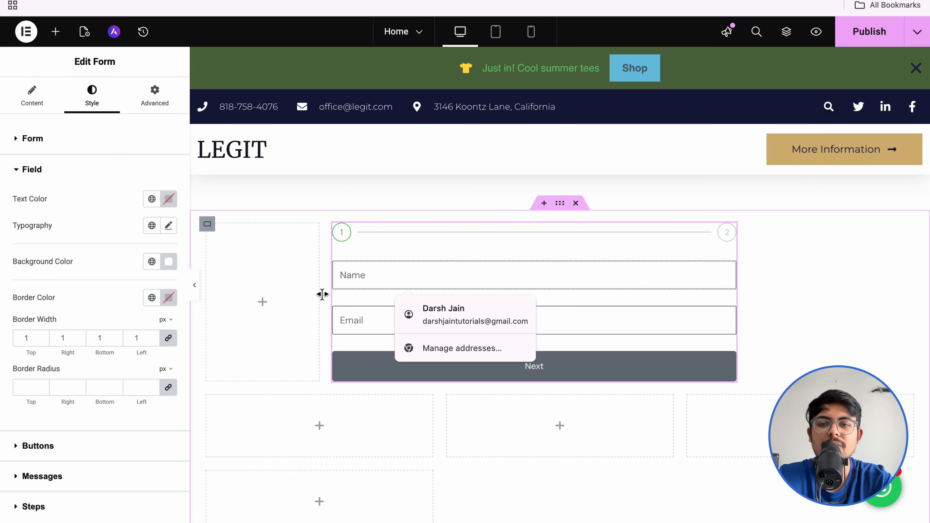
left_click(303, 299)
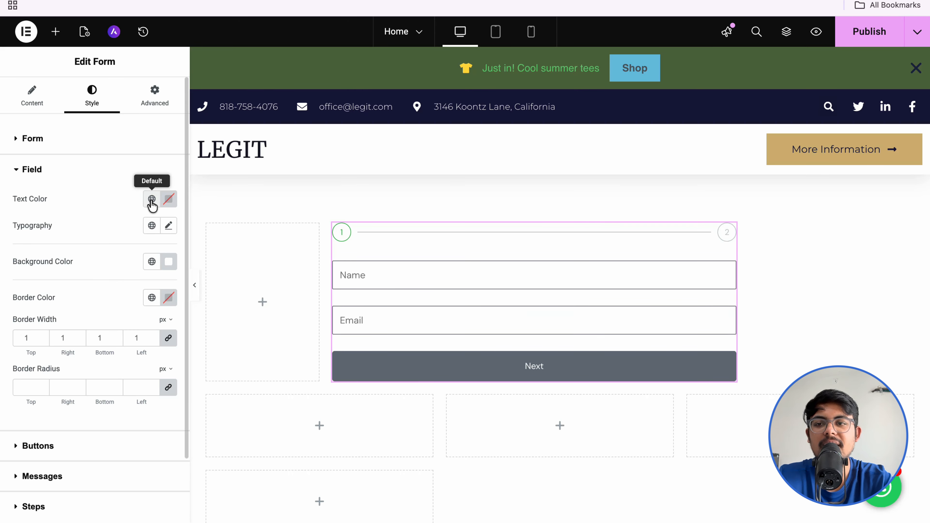
left_click(150, 262)
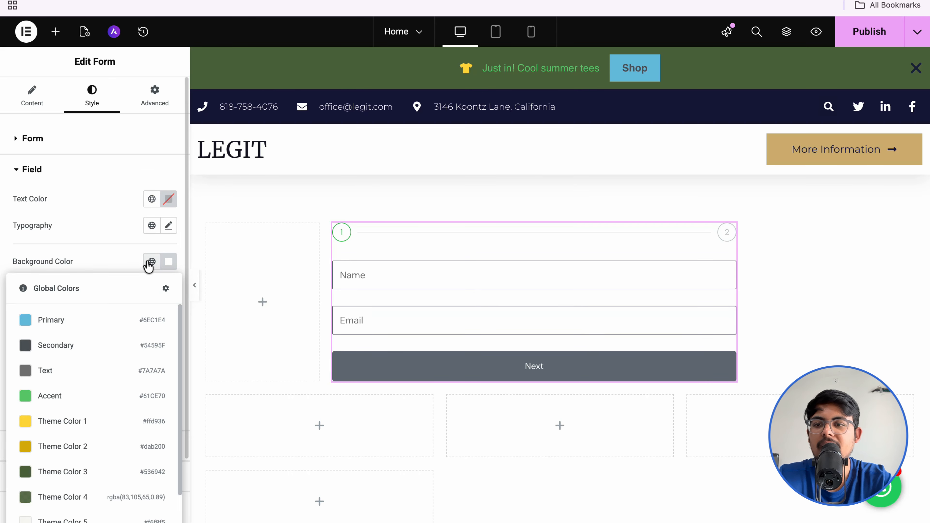
left_click(119, 319)
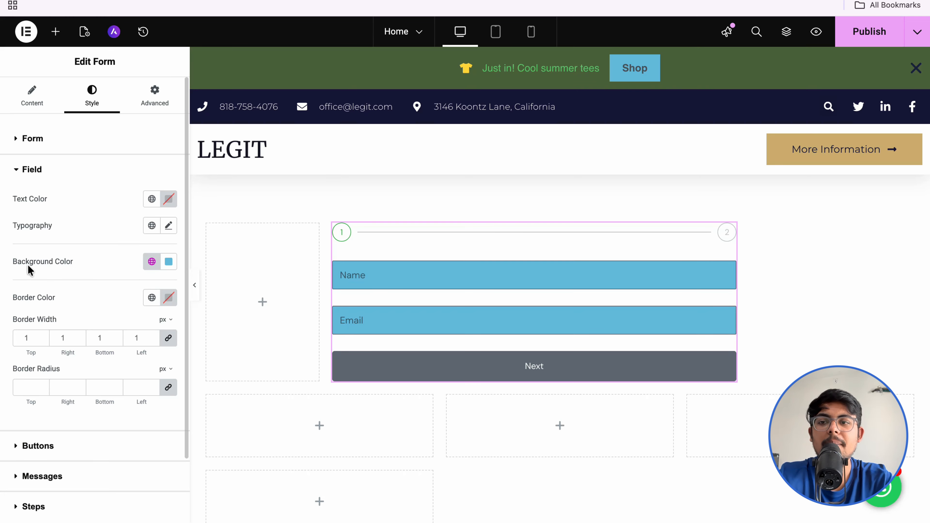
left_click(152, 262)
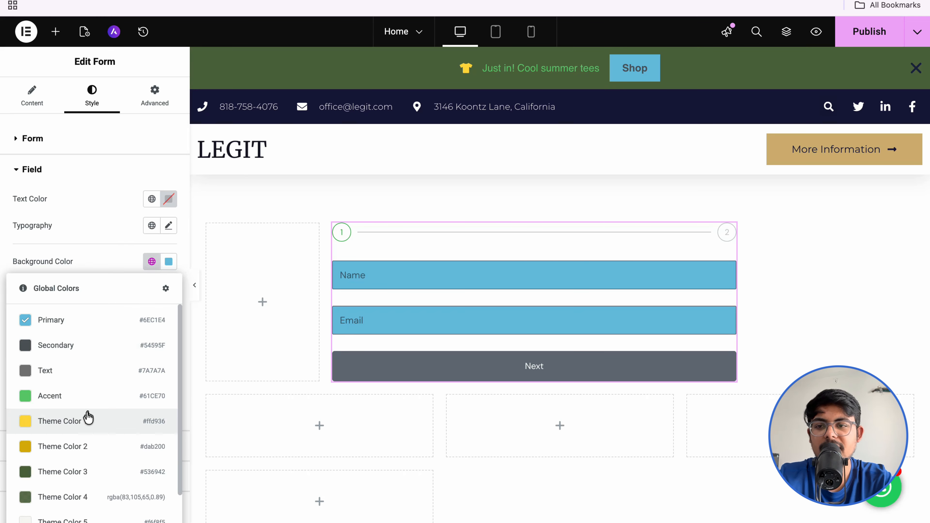
left_click(85, 398)
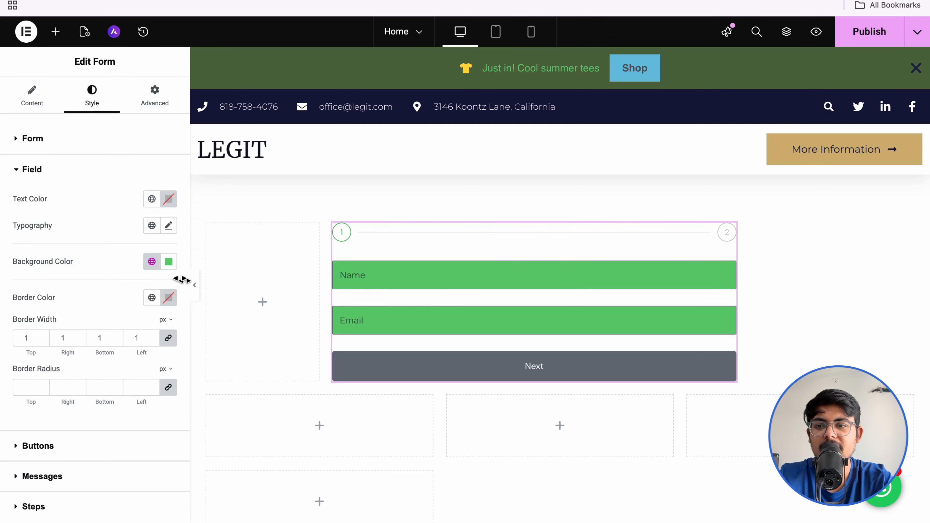
left_click(172, 267)
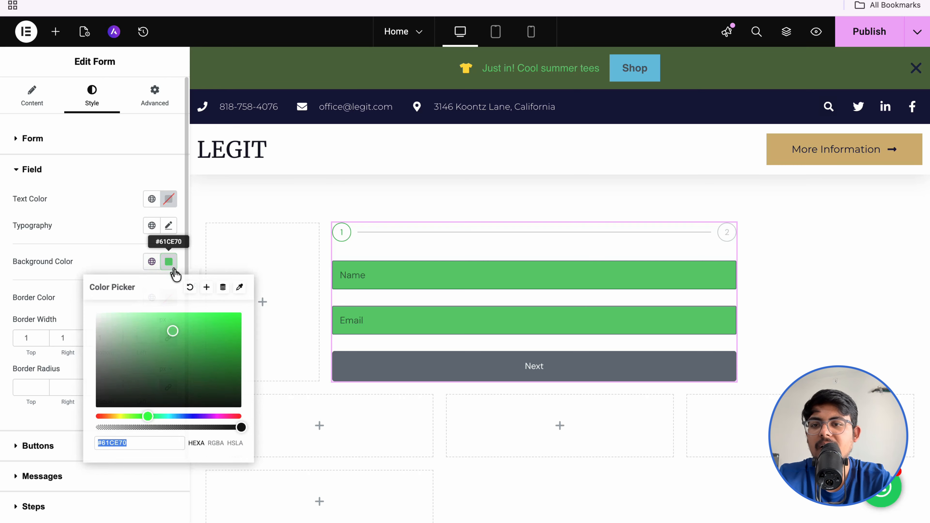
left_click(190, 287)
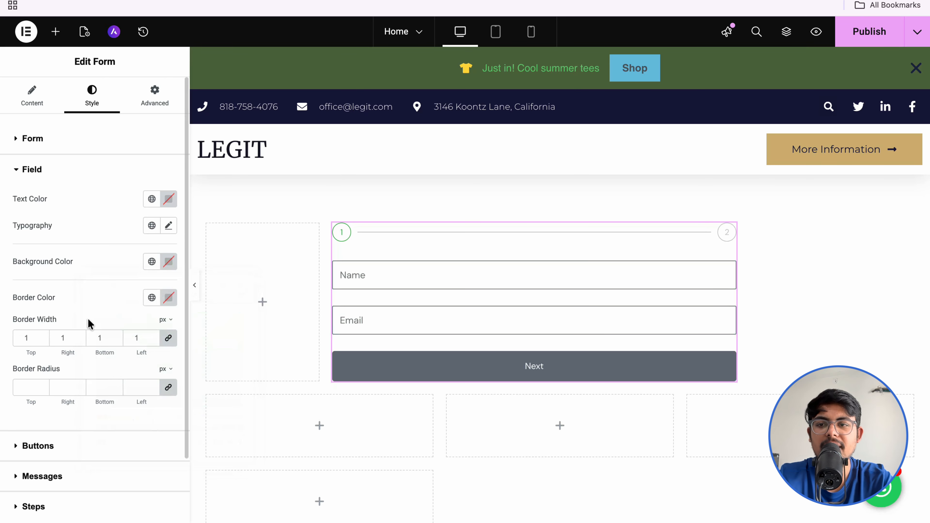
scroll(157, 299, "down", 2)
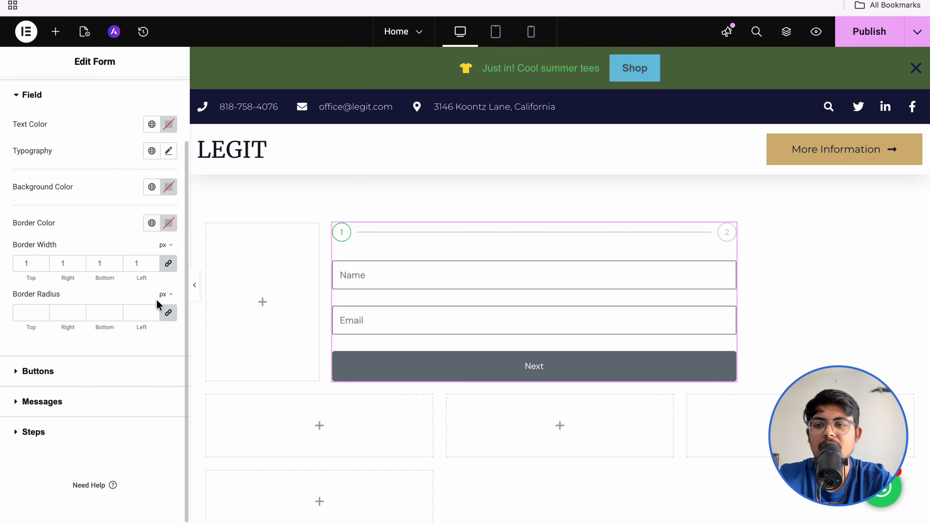
Step: Try Left and Center button positions, then keep the form buttons stretched full width
left_click(57, 368)
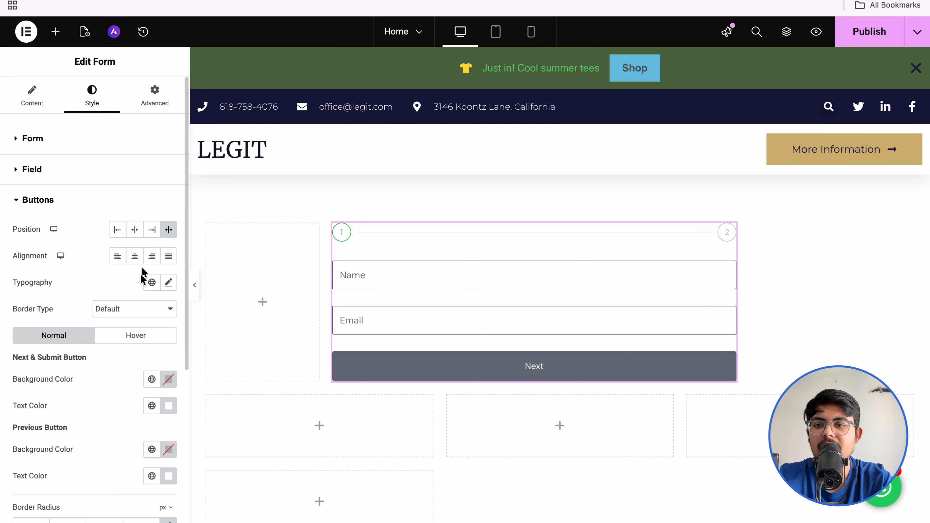
scroll(137, 332, "down", 1)
scroll(138, 333, "down", 1)
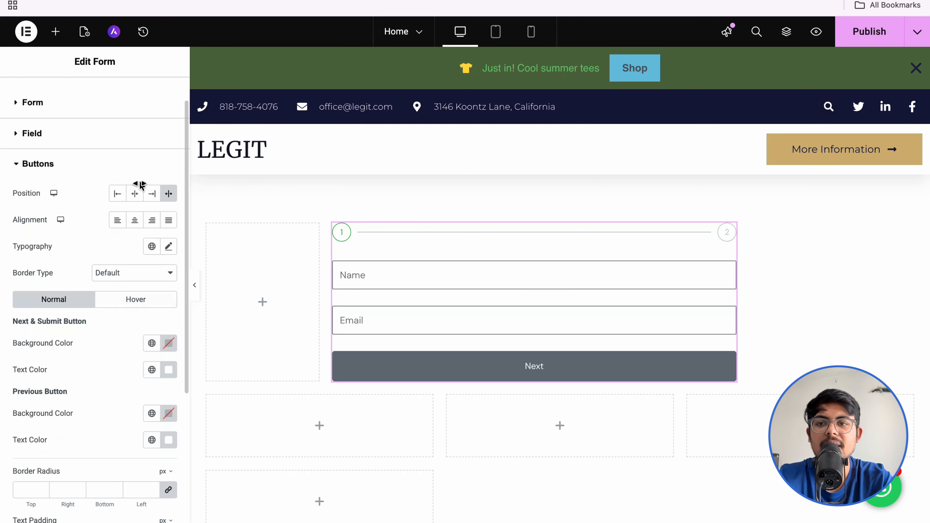
left_click(118, 195)
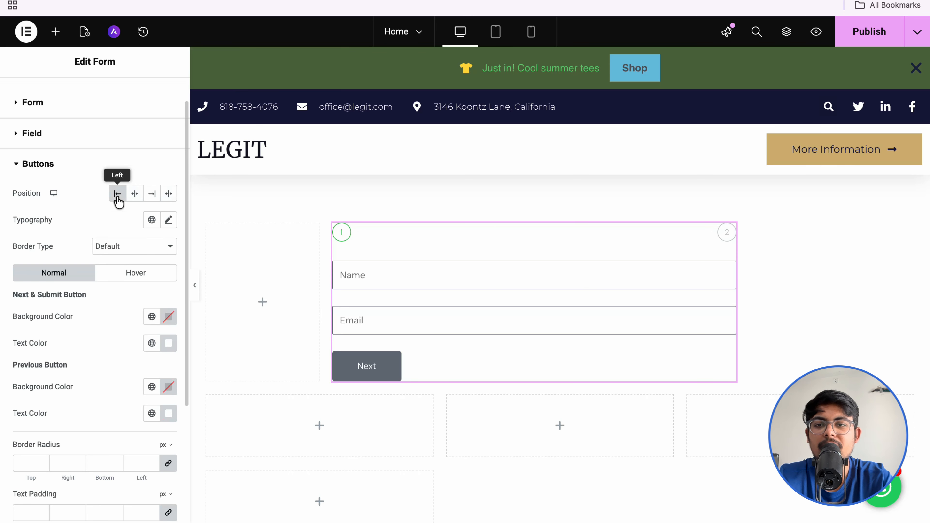
left_click(135, 194)
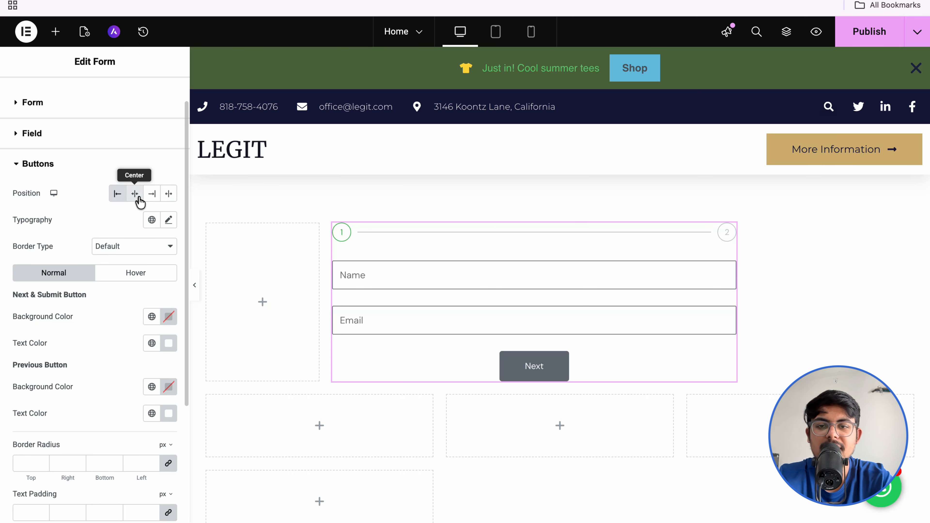
left_click(168, 194)
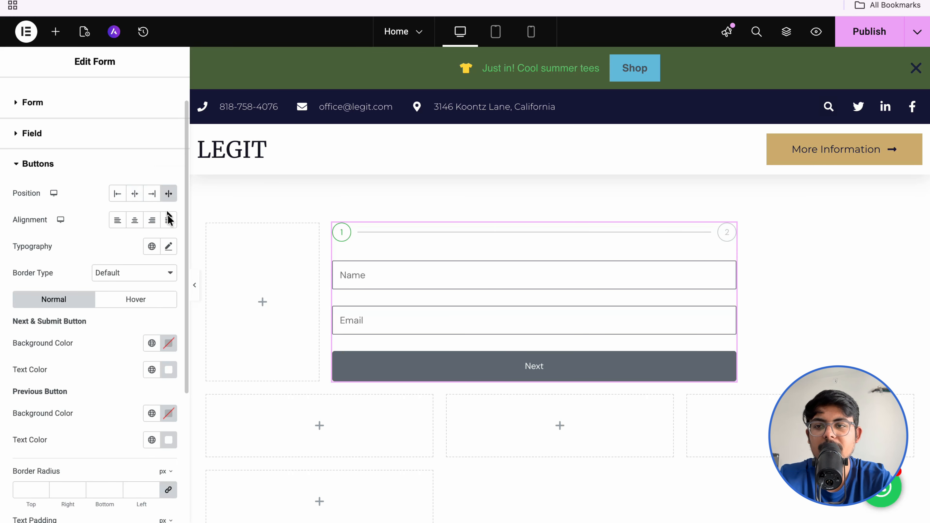
Step: Give Next/Submit an Accent green background and Previous a Theme Color 1 yellow background
scroll(99, 290, "down", 2)
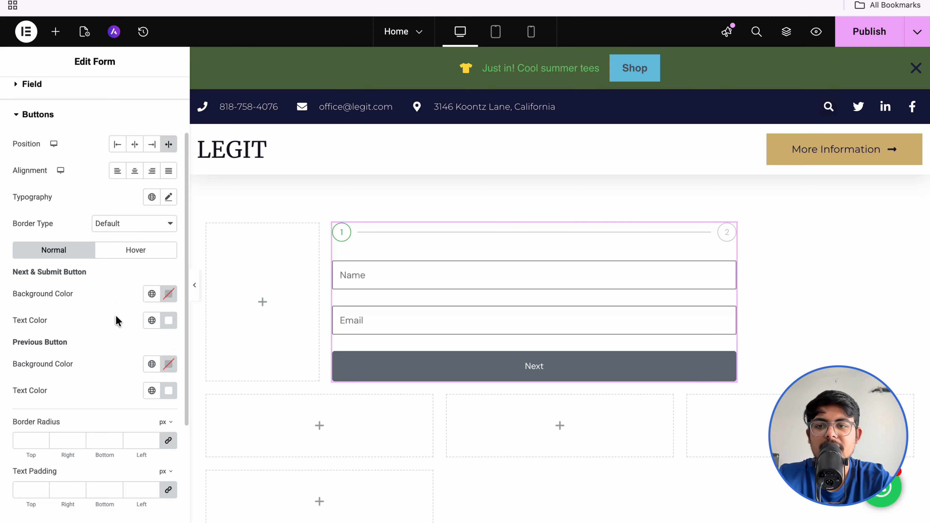
left_click(151, 294)
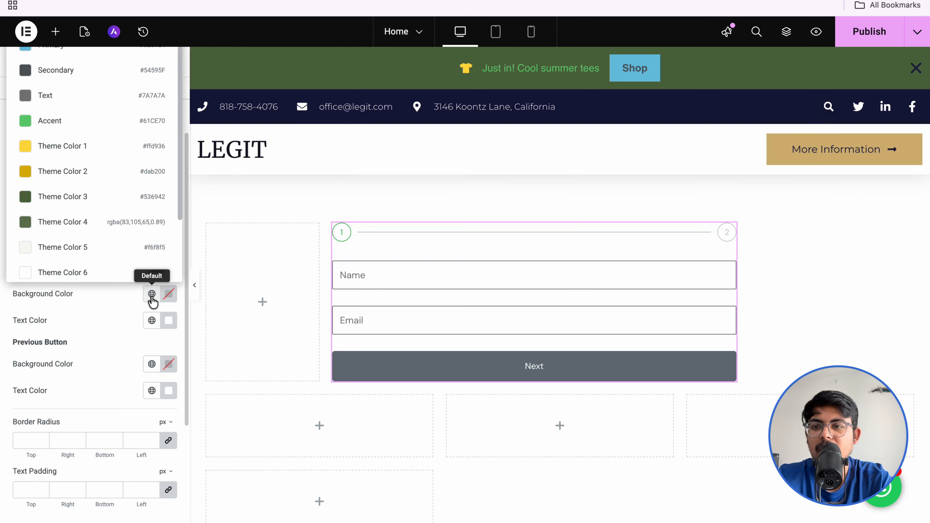
left_click(66, 126)
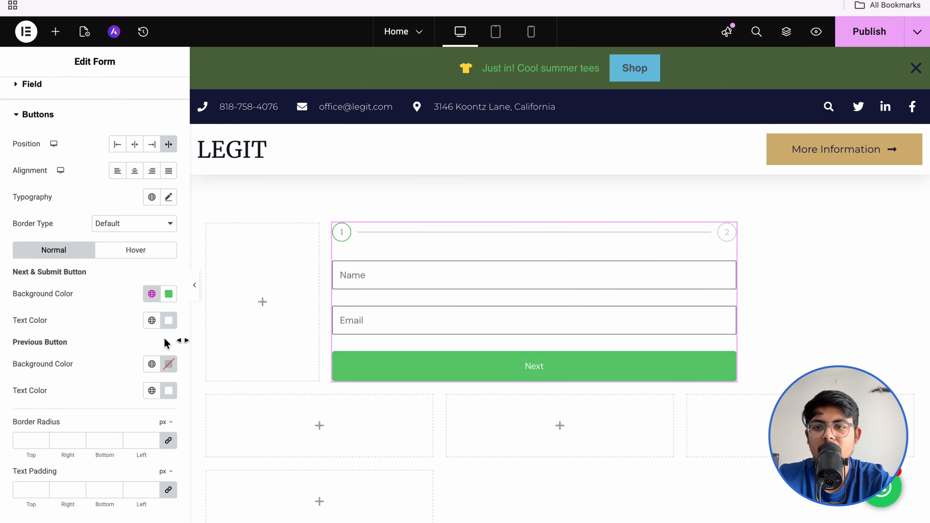
scroll(138, 371, "down", 1)
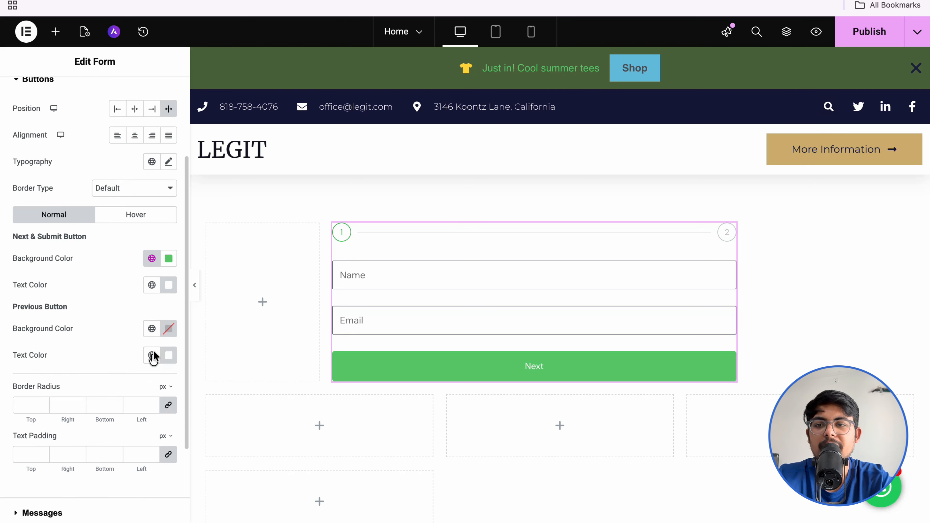
left_click(148, 334)
left_click(96, 187)
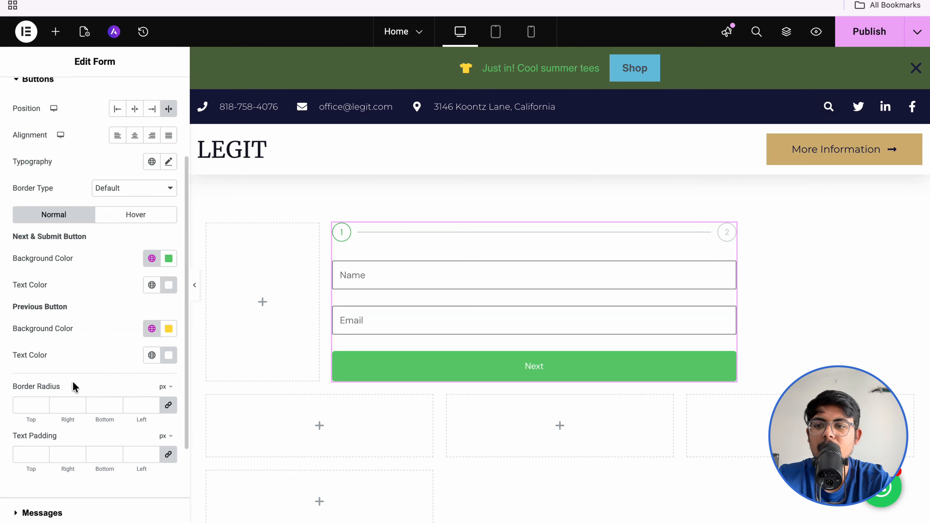
scroll(108, 359, "down", 3)
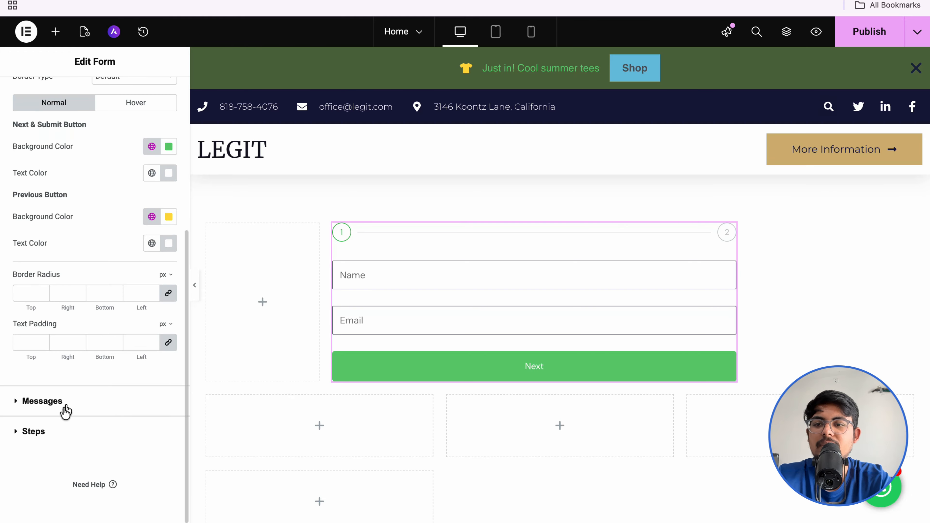
left_click(63, 406)
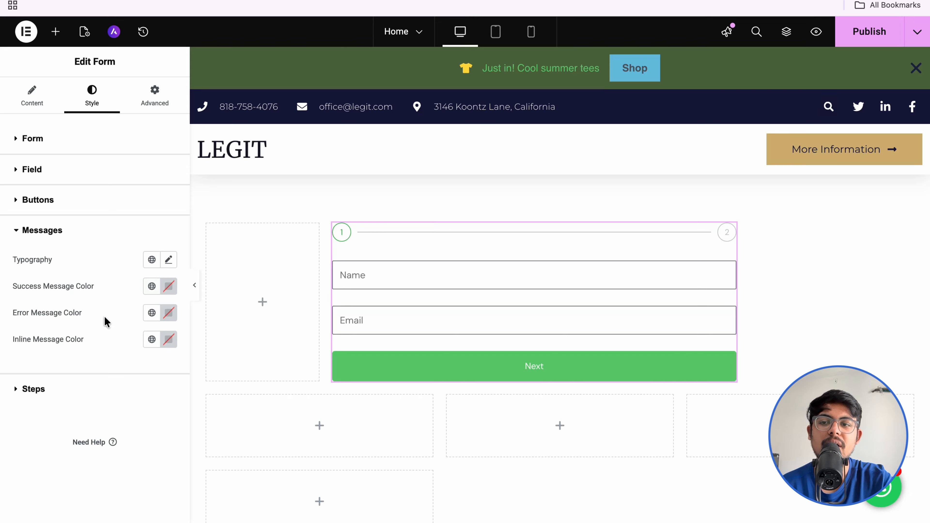
Step: Review the Steps and Messages styling, then return to the form's Content settings
left_click(38, 390)
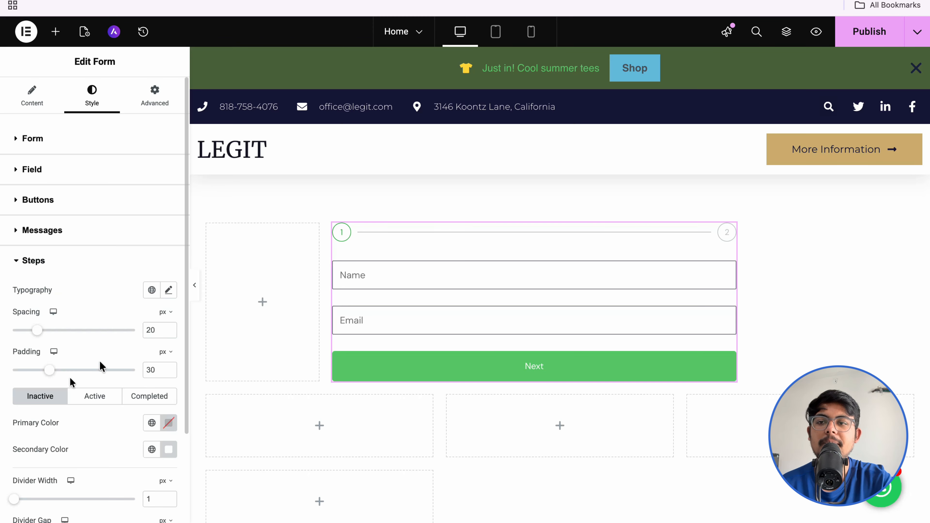
scroll(81, 357, "down", 3)
scroll(82, 357, "up", 3)
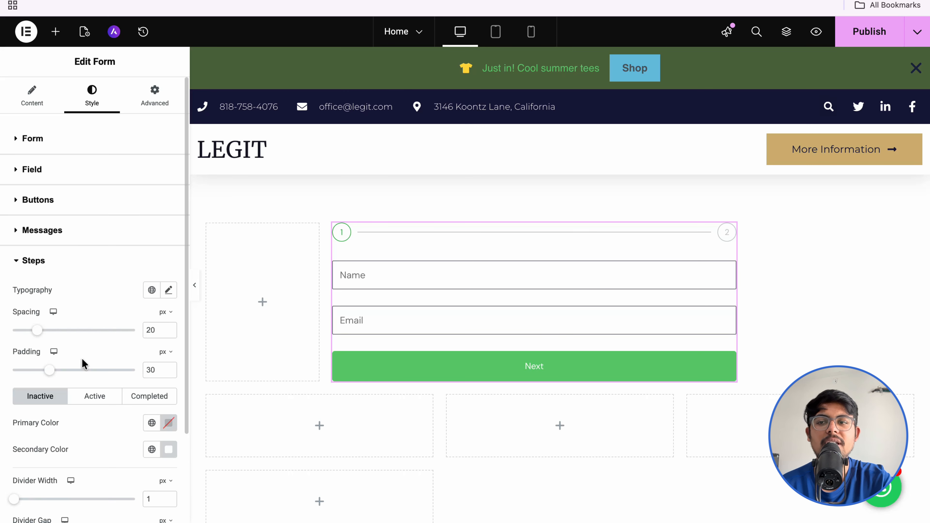
left_click(25, 261)
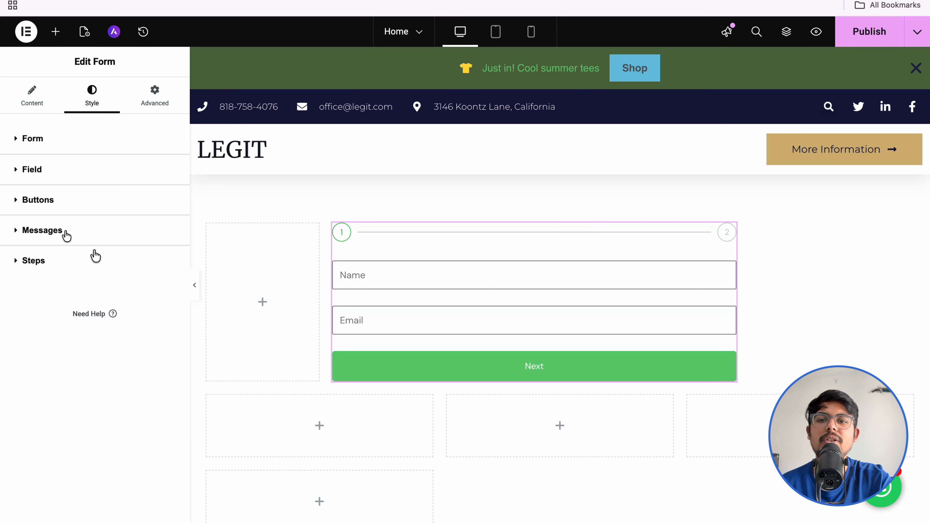
left_click(32, 96)
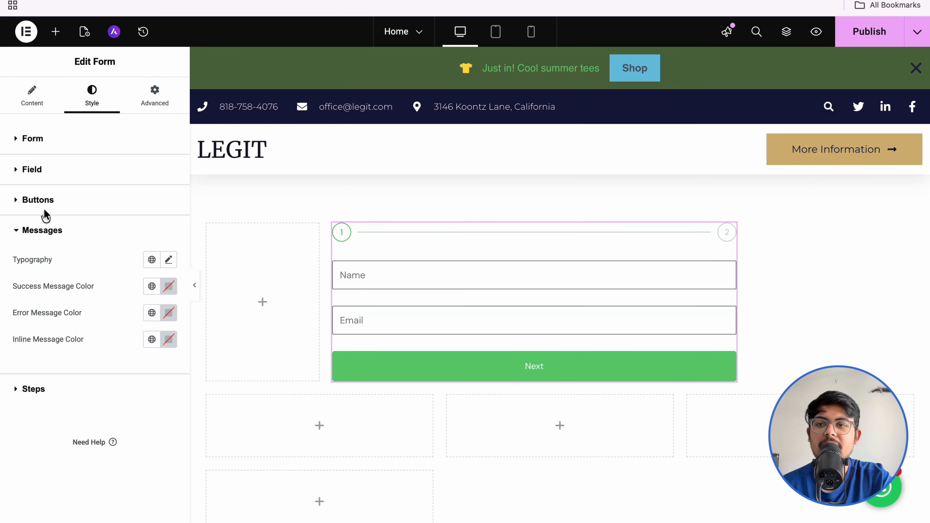
left_click(41, 108)
scroll(21, 388, "down", 5)
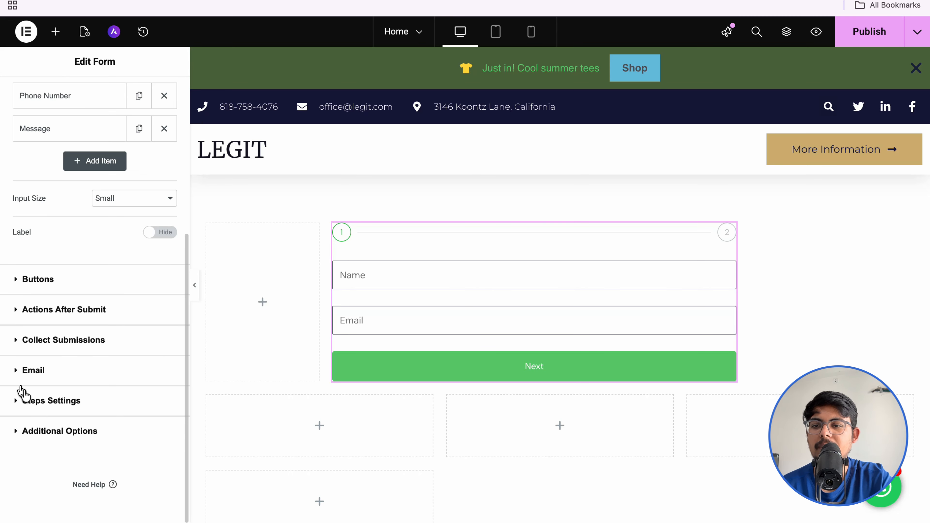
Step: Switch Custom Messages to Yes under Additional Options, revealing the success and error message fields
left_click(64, 432)
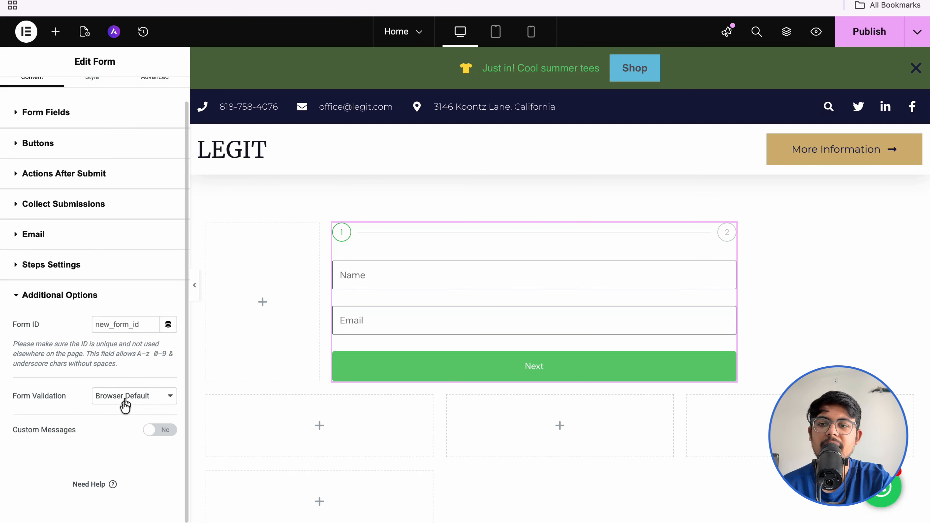
left_click(156, 431)
scroll(156, 430, "down", 4)
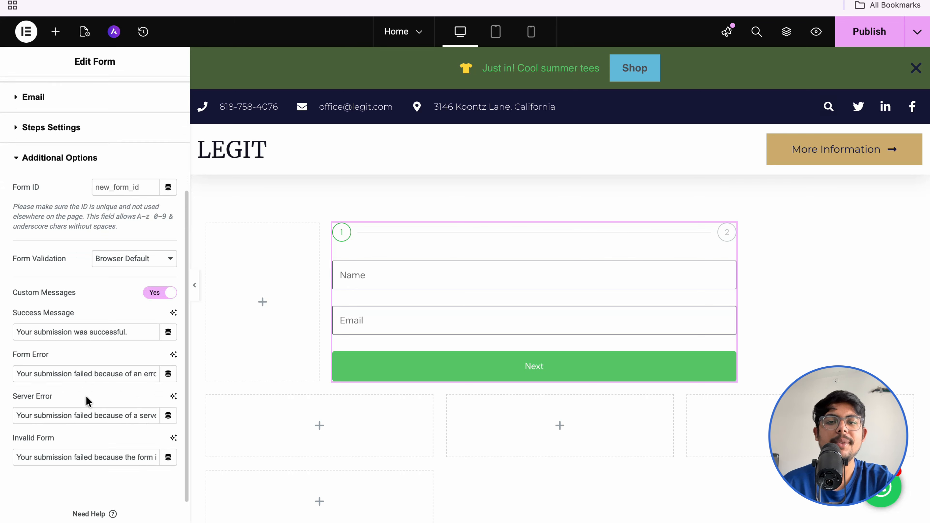
scroll(88, 400, "down", 1)
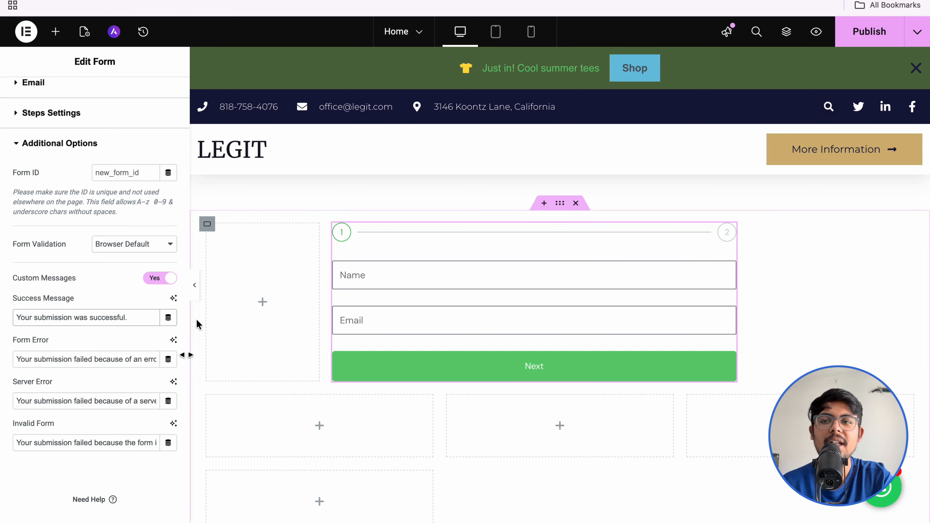
Step: Publish the Home page and open its live preview
left_click(861, 32)
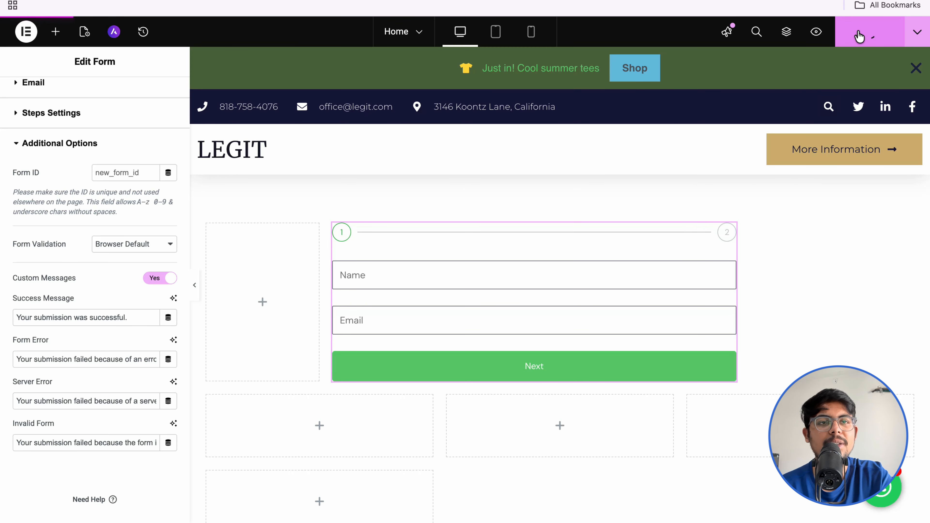
left_click(817, 32)
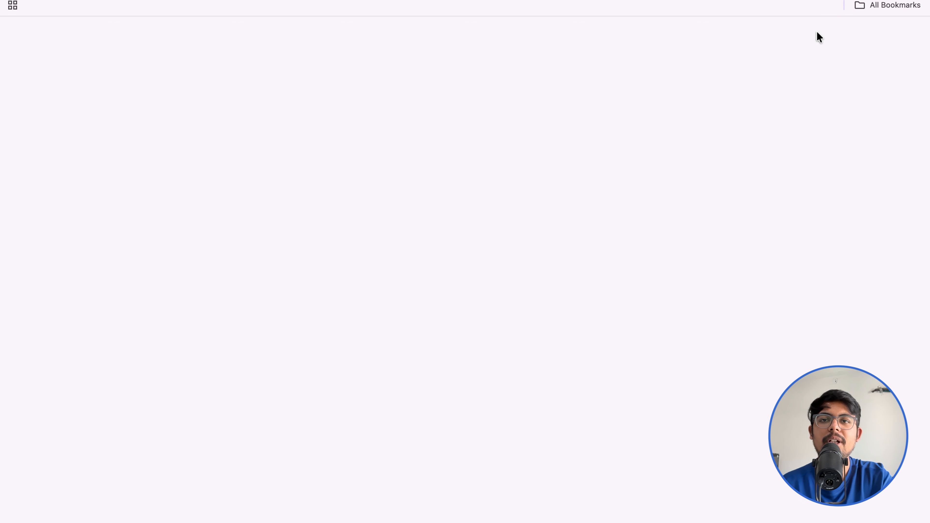
scroll(452, 109, "down", 20)
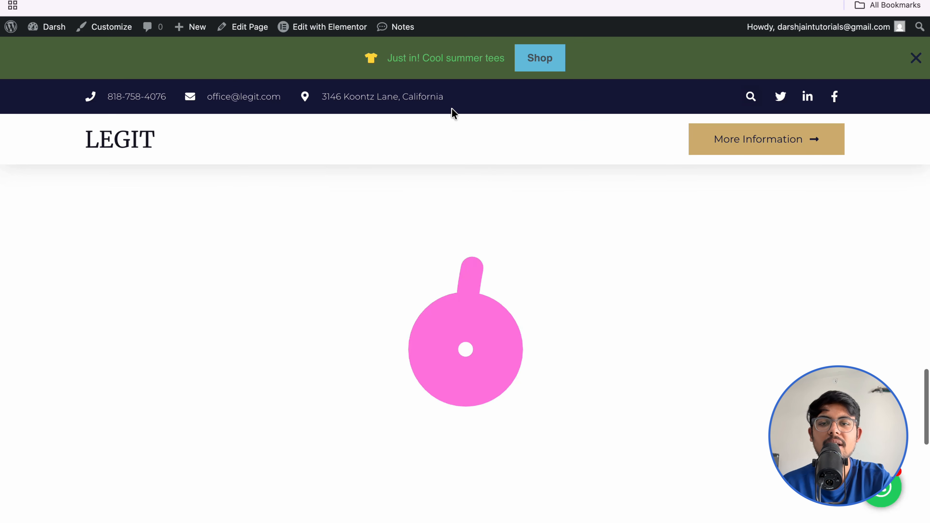
scroll(452, 109, "up", 2)
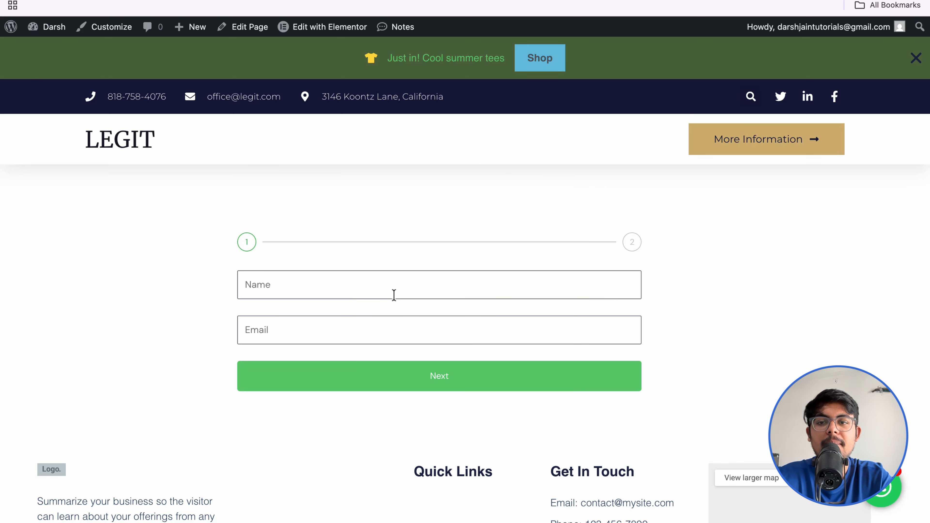
Step: Fill Name and Email from saved details, go to step two, and enter a phone number
left_click(328, 289)
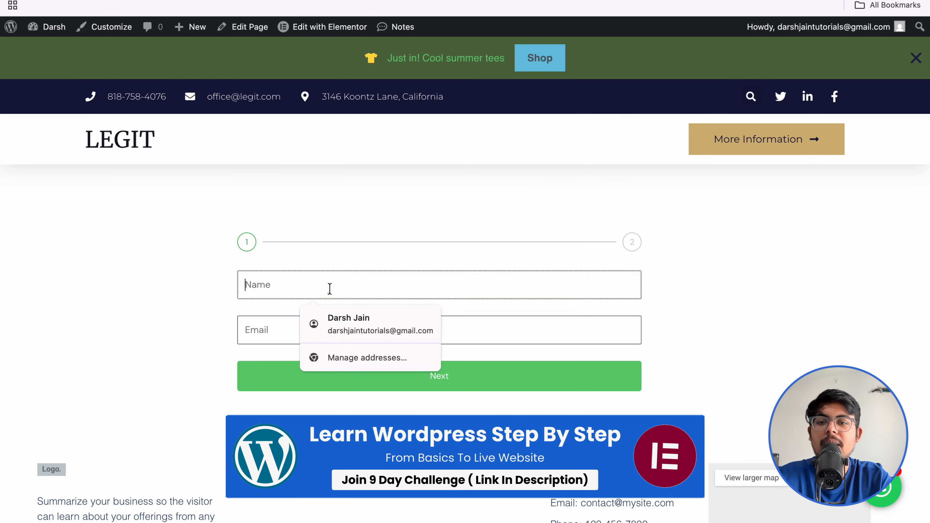
left_click(334, 318)
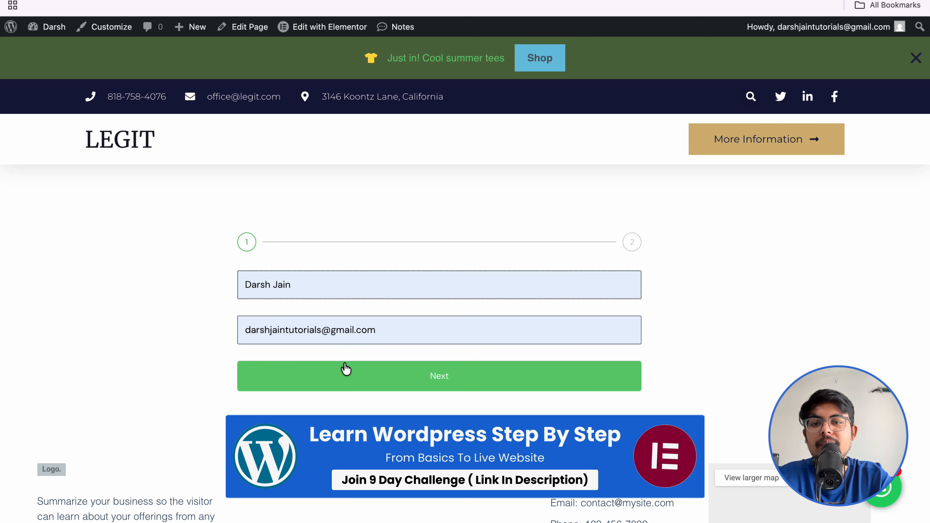
left_click(347, 370)
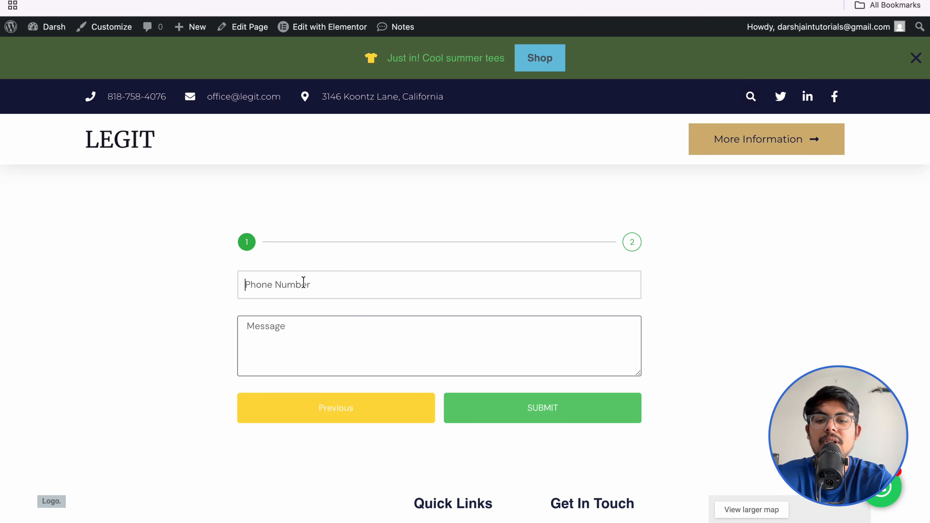
type("8989898989")
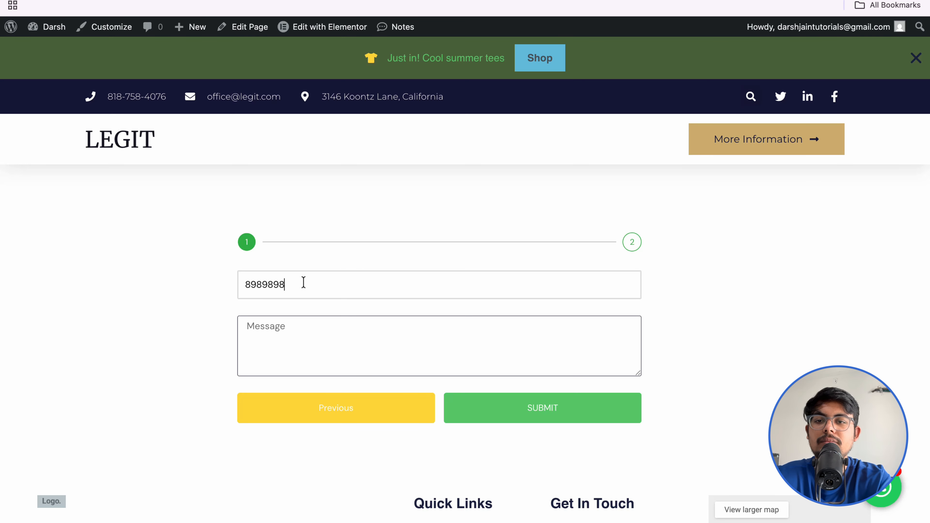
Step: Enter the message 'Hello', test Previous and Next, then submit the entry
left_click(289, 335)
type("Hello")
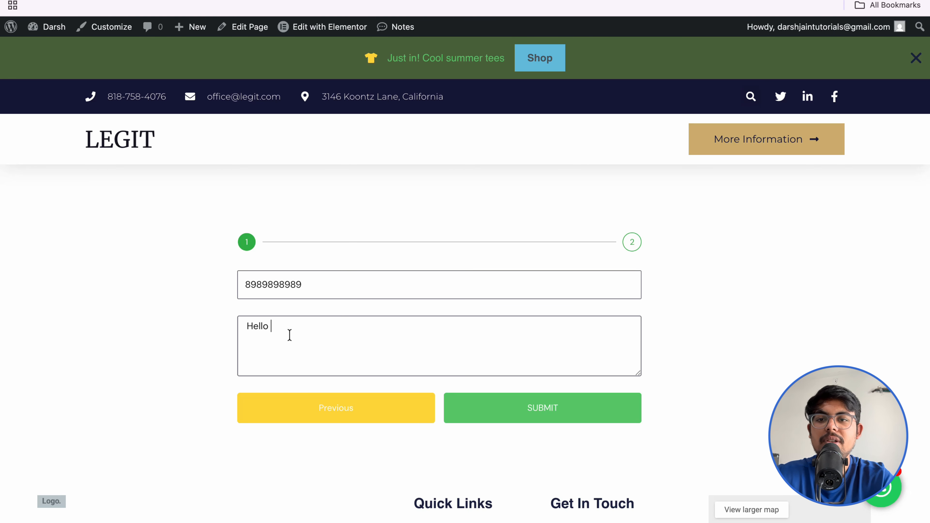
left_click(165, 377)
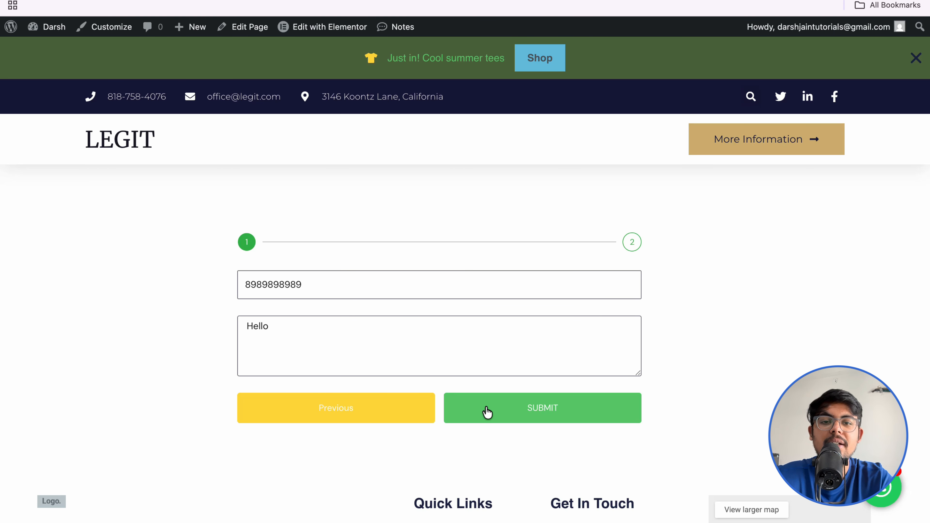
left_click(354, 421)
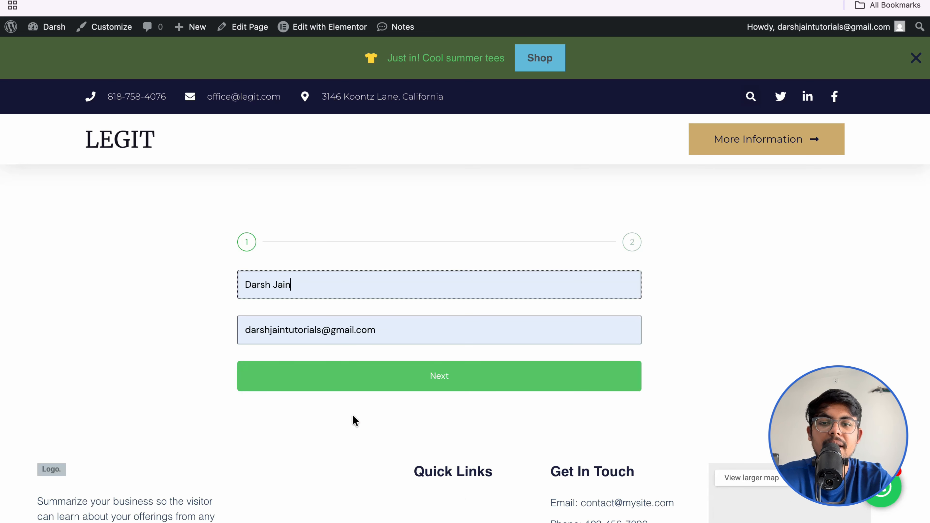
left_click(453, 378)
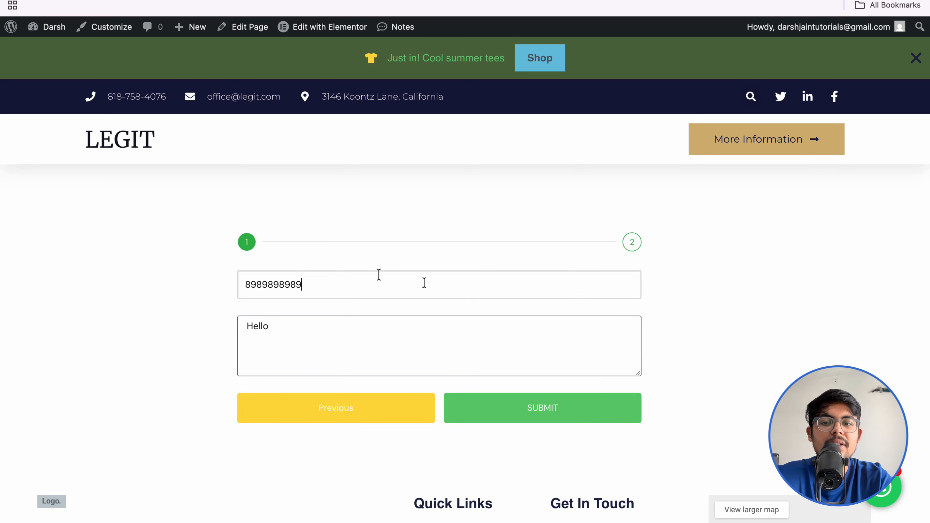
left_click(520, 414)
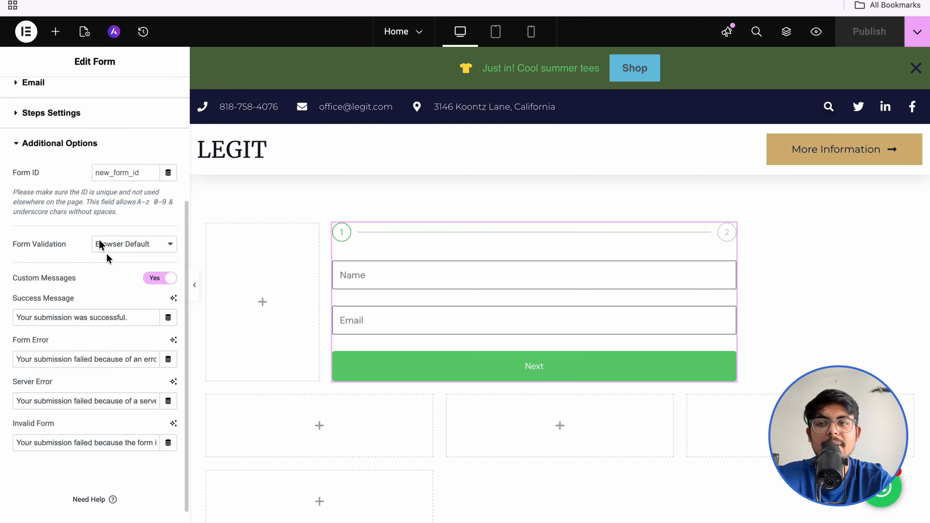
Step: Exit the Elementor editor to WordPress and go to the admin Pages list
left_click(25, 31)
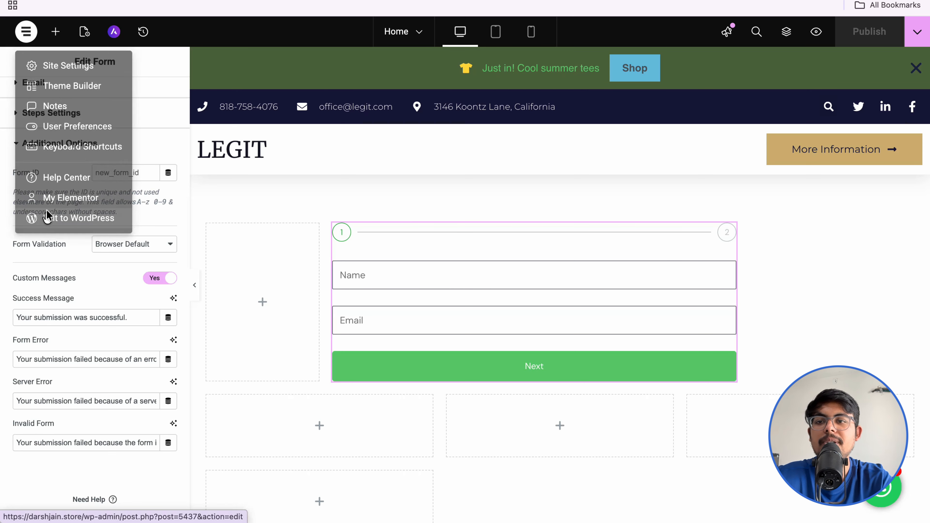
left_click(47, 218)
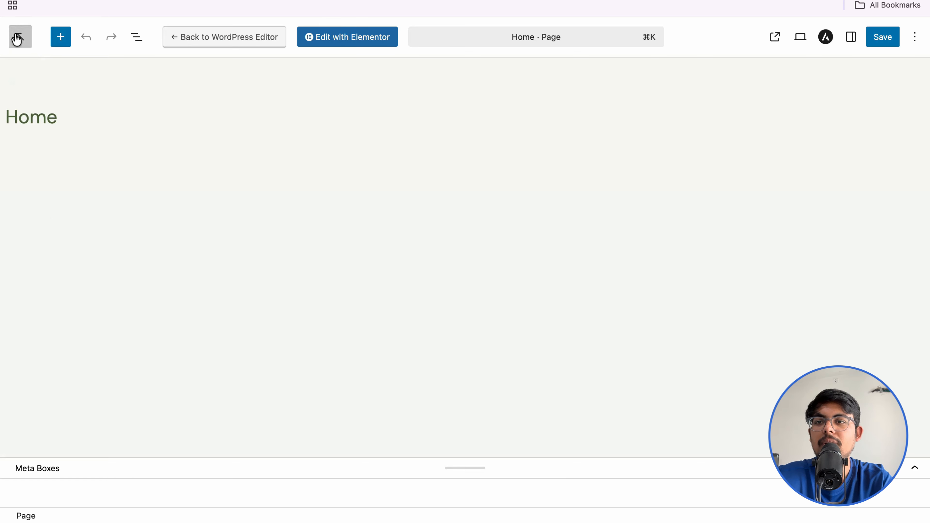
left_click(16, 38)
mouse_move(56, 85)
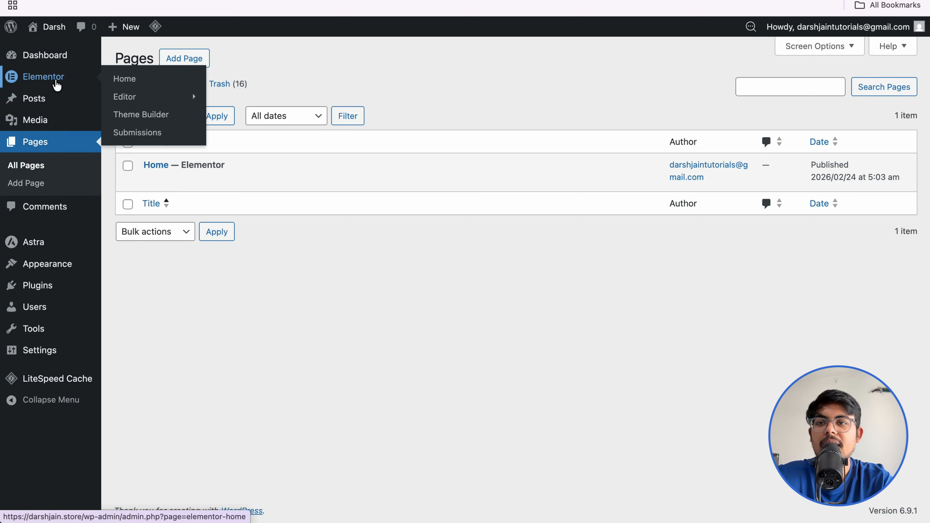
Step: Open Elementor Submissions and view submission #1 with the message Hello
left_click(137, 132)
mouse_move(335, 225)
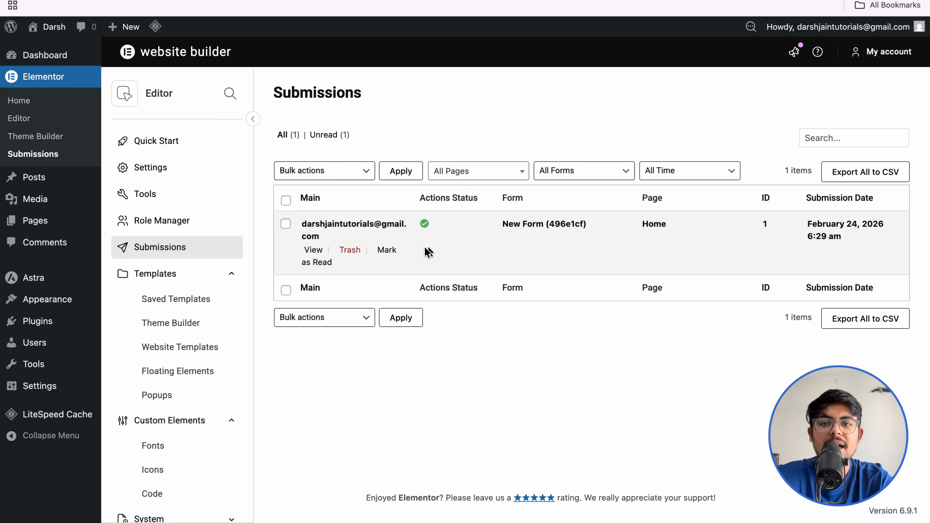
left_click(314, 249)
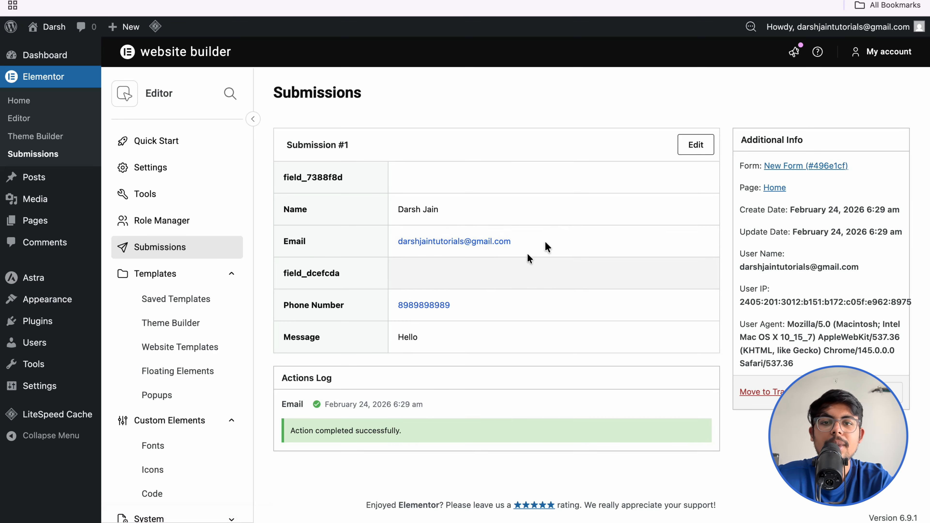